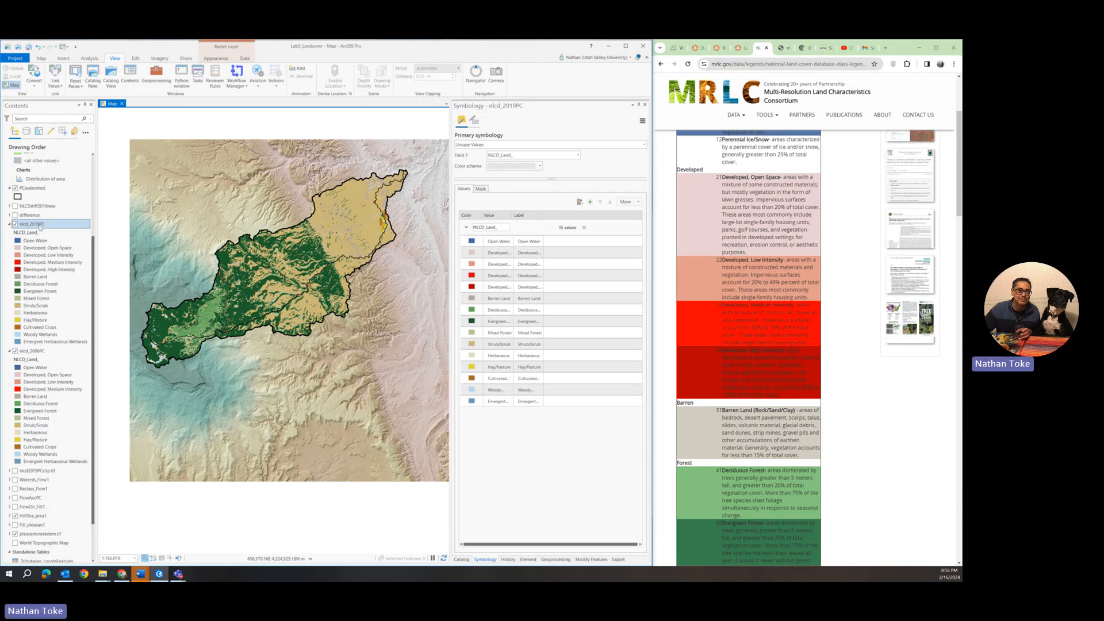
- Toggle the nlcd2019PCclip.tif layer's visibility to compare its extent with the watershed-clipped land cover
{"action": "left_click", "coordinate": [15, 471]}
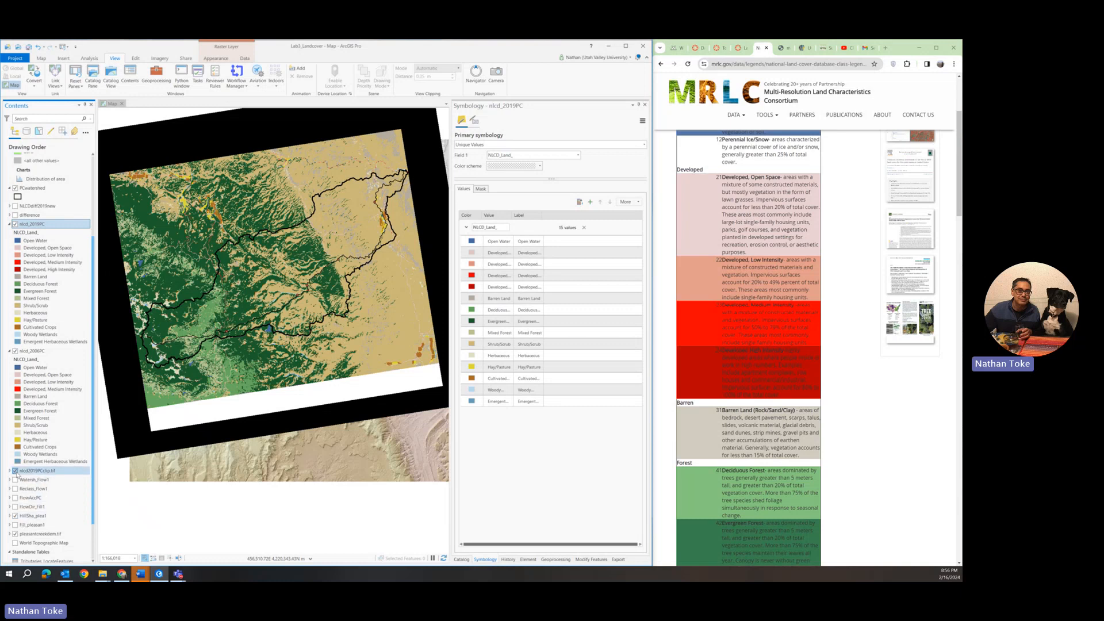
{"action": "left_click", "coordinate": [16, 471]}
{"action": "left_click", "coordinate": [16, 471]}
{"action": "left_click", "coordinate": [16, 472]}
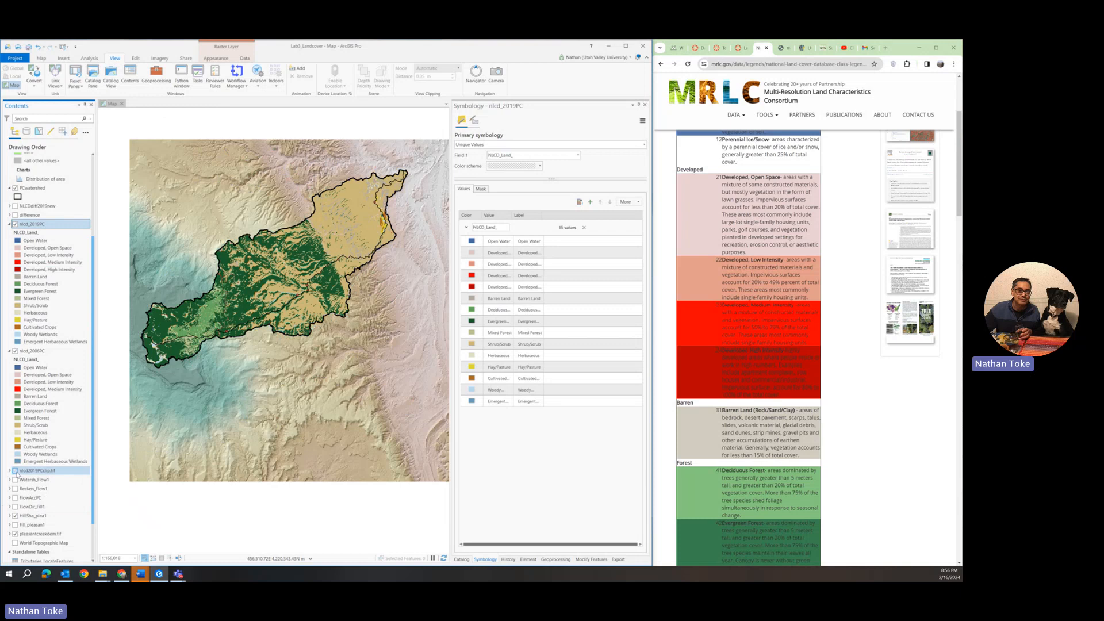
{"action": "left_click", "coordinate": [16, 471]}
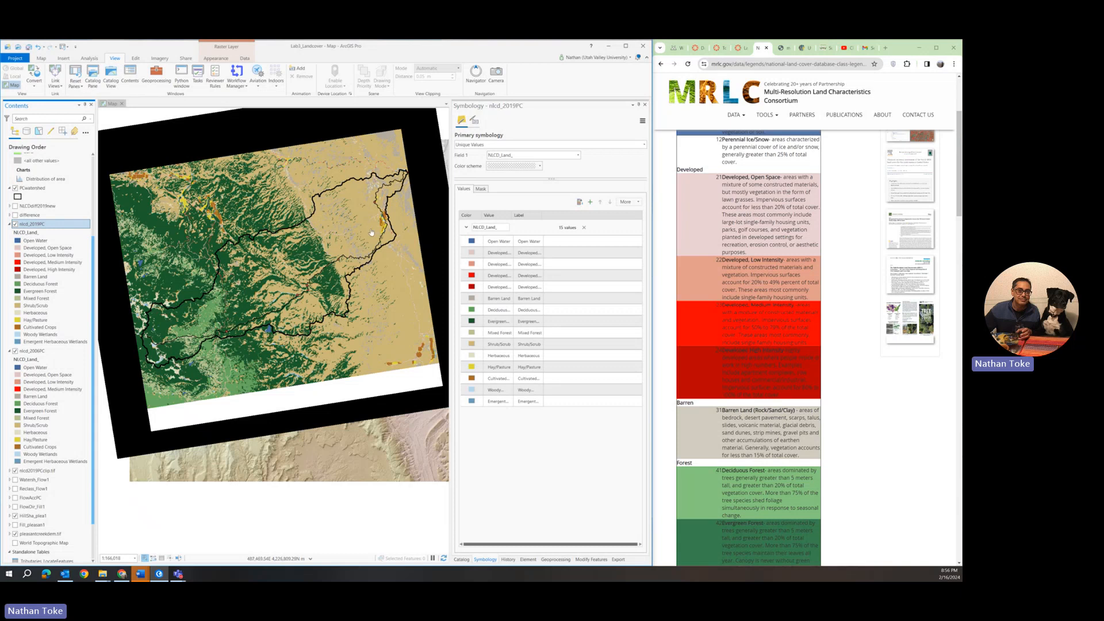
- Set up Clip Raster with PCwatershed as the output extent and input features used for the clipping geometry
{"action": "left_click", "coordinate": [546, 559]}
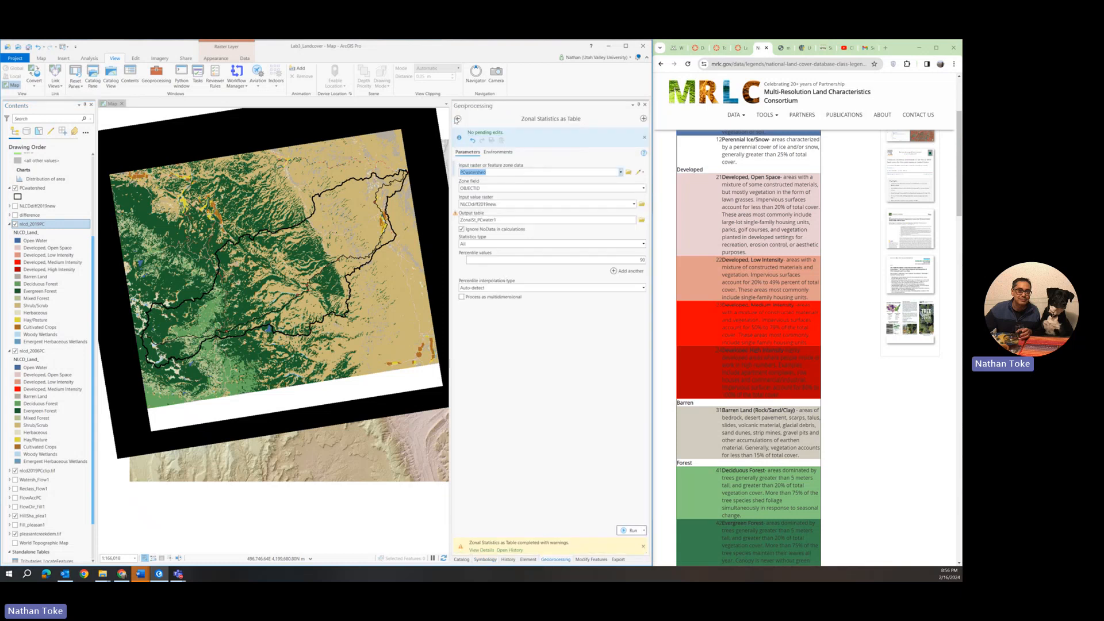
{"action": "left_click", "coordinate": [457, 119]}
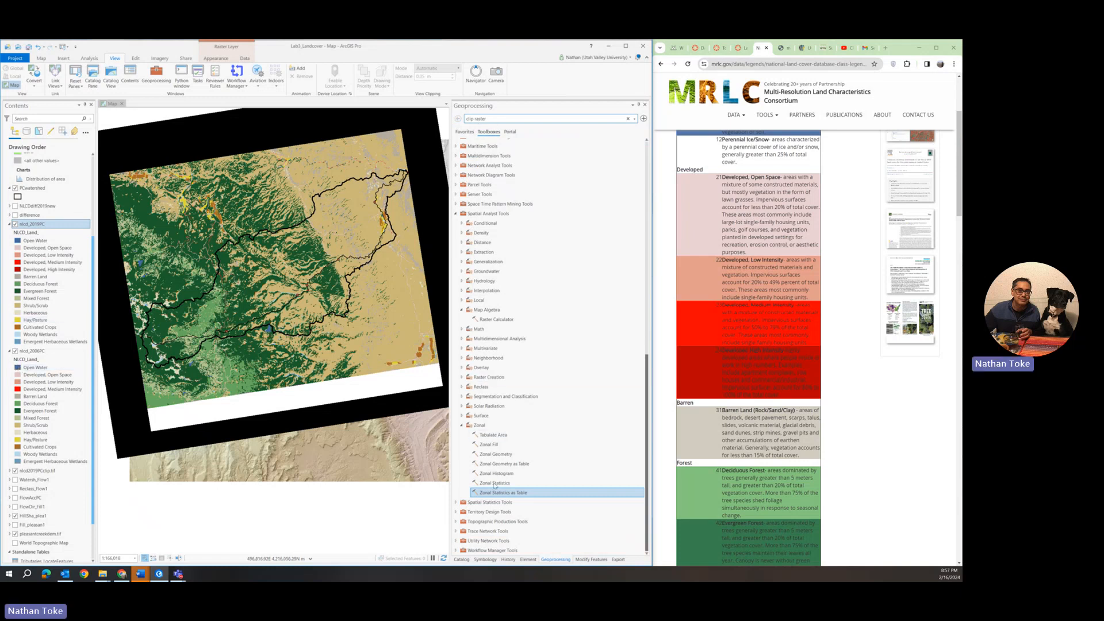
{"action": "left_click", "coordinate": [500, 118]}
{"action": "left_click", "coordinate": [620, 144]}
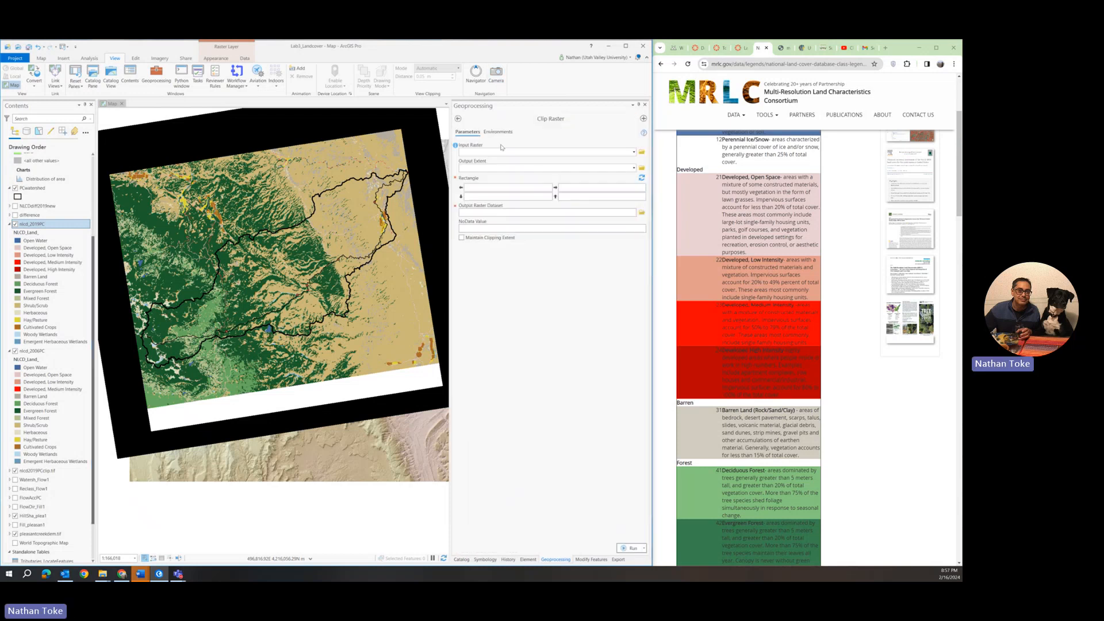
{"action": "left_click", "coordinate": [634, 152]}
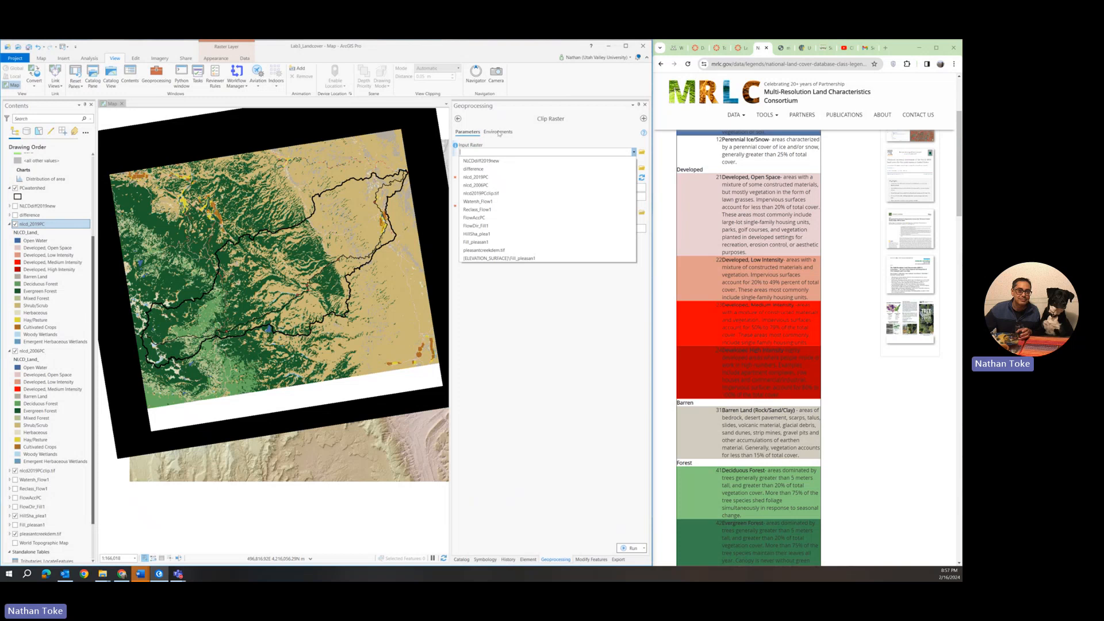
{"action": "left_click", "coordinate": [511, 143]}
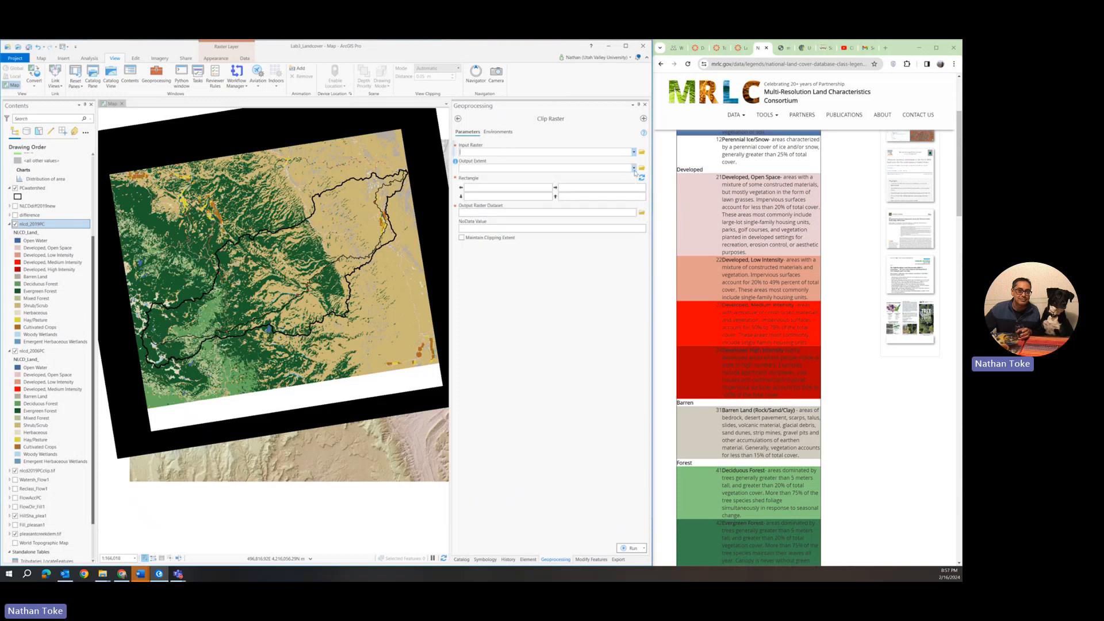
{"action": "left_click", "coordinate": [634, 168]}
{"action": "left_click", "coordinate": [475, 215]}
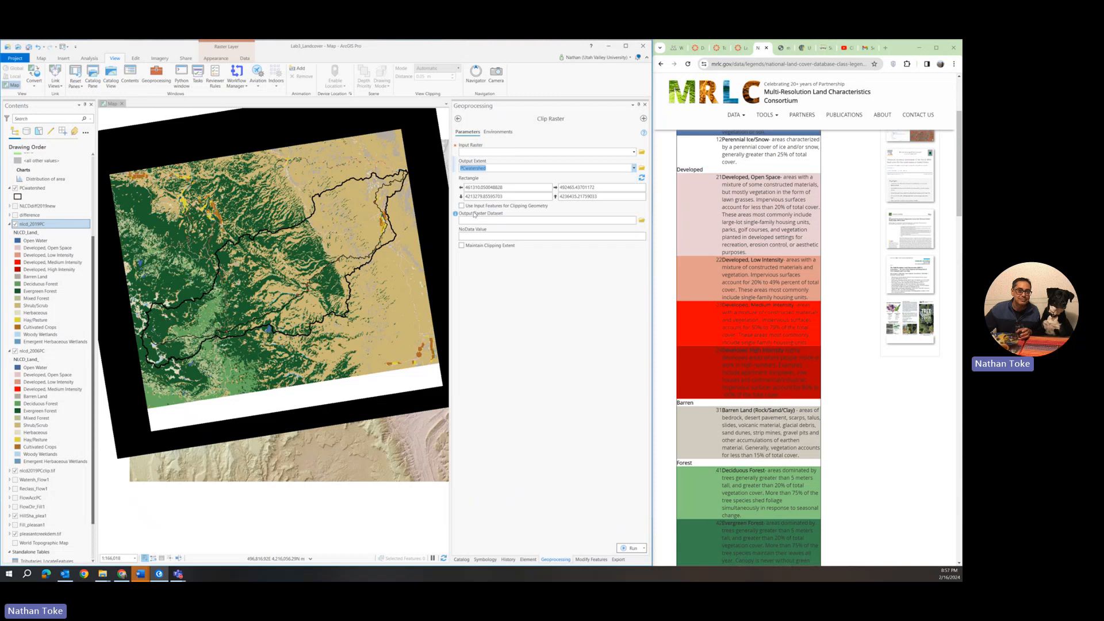
{"action": "left_click", "coordinate": [478, 206]}
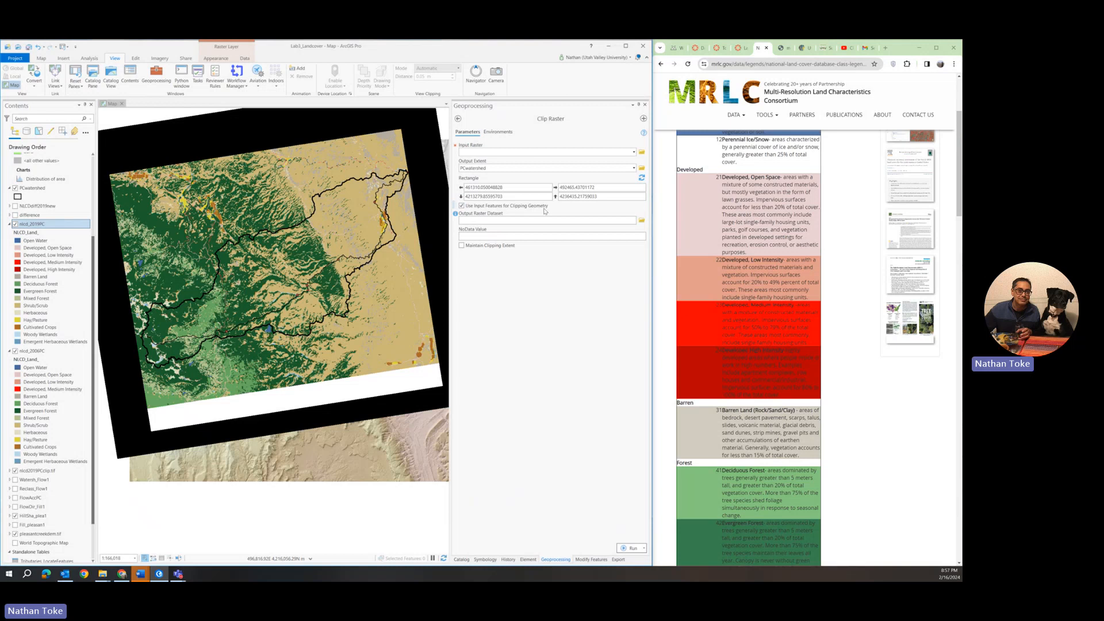
- Compare nlcd2019PCclip.tif with the watershed-clipped land cover again, leave it hidden and exit the Clip Raster tool
{"action": "left_click", "coordinate": [15, 470]}
{"action": "left_click", "coordinate": [16, 470]}
{"action": "left_click", "coordinate": [16, 470]}
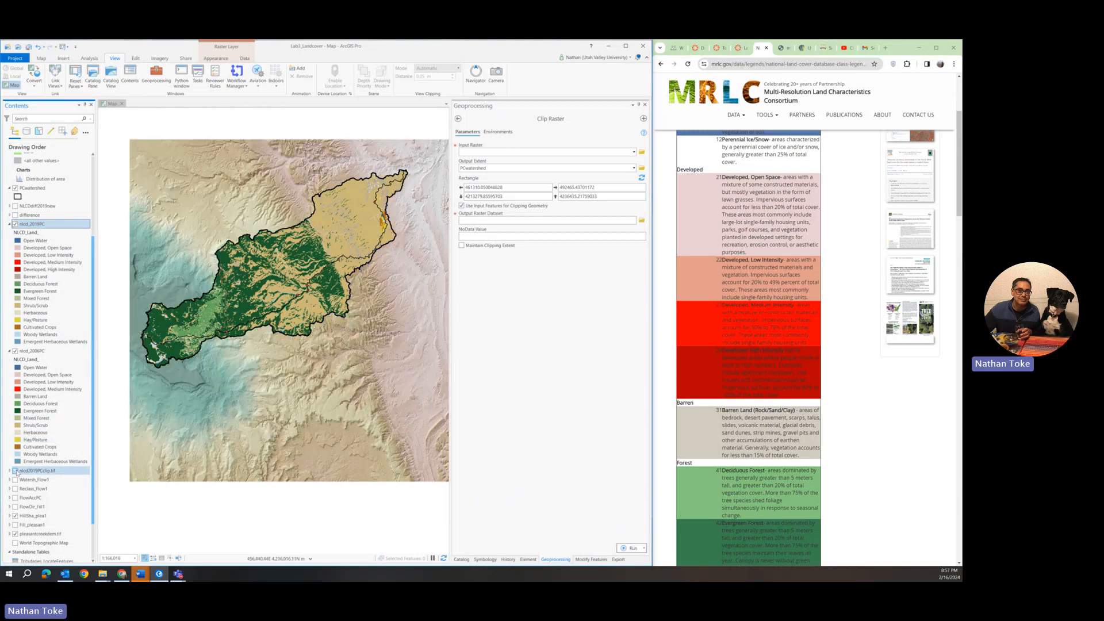
{"action": "left_click", "coordinate": [16, 470]}
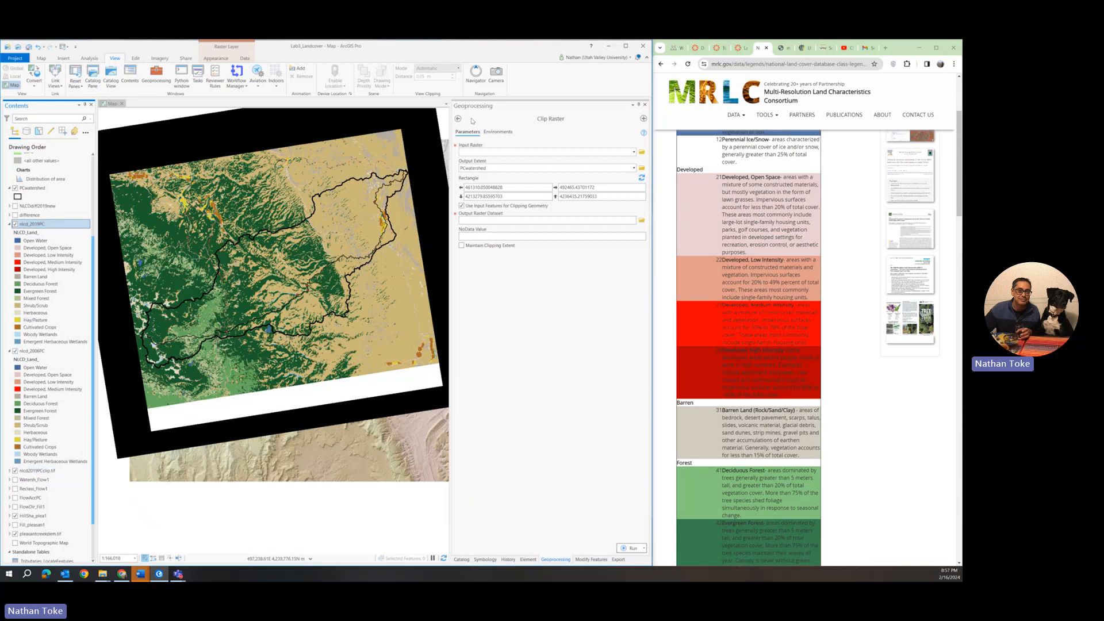
{"action": "left_click", "coordinate": [15, 470]}
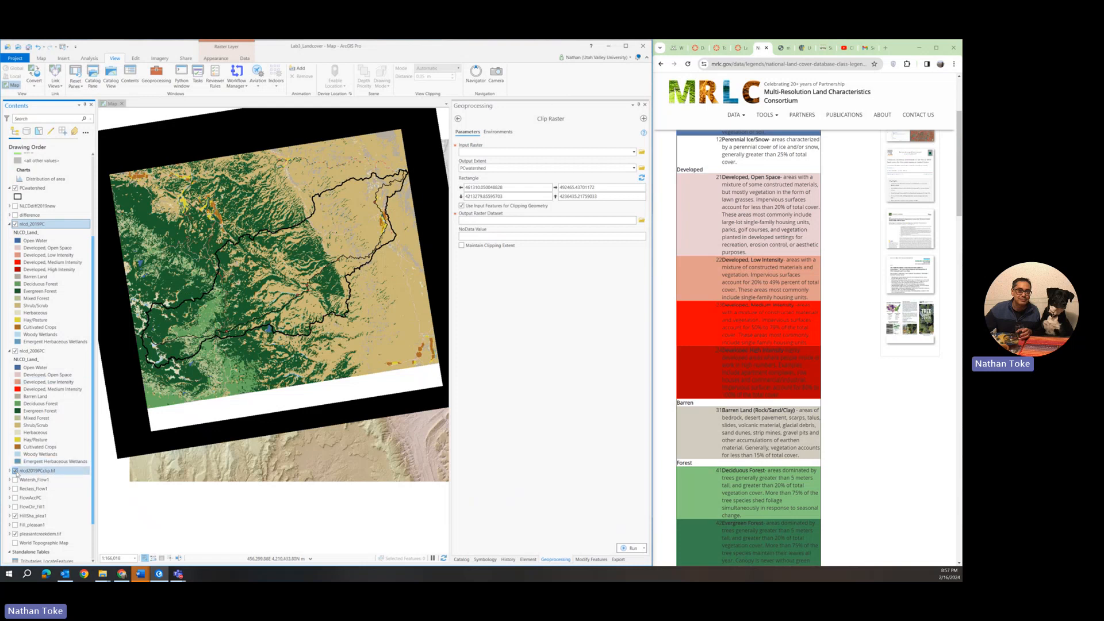
{"action": "left_click", "coordinate": [458, 120]}
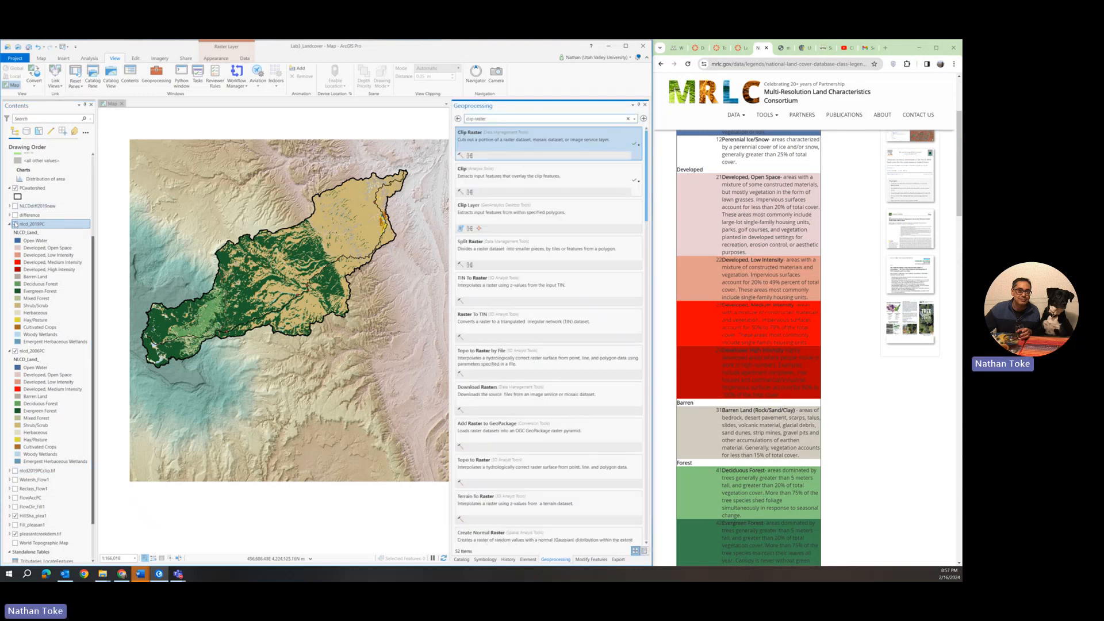
- Compare the 2019 and 2006 land cover around the watershed's northeastern cropland by repeatedly toggling nlcd_2019PC
{"action": "scroll", "coordinate": [392, 216], "scroll_direction": "up", "scroll_amount": 5}
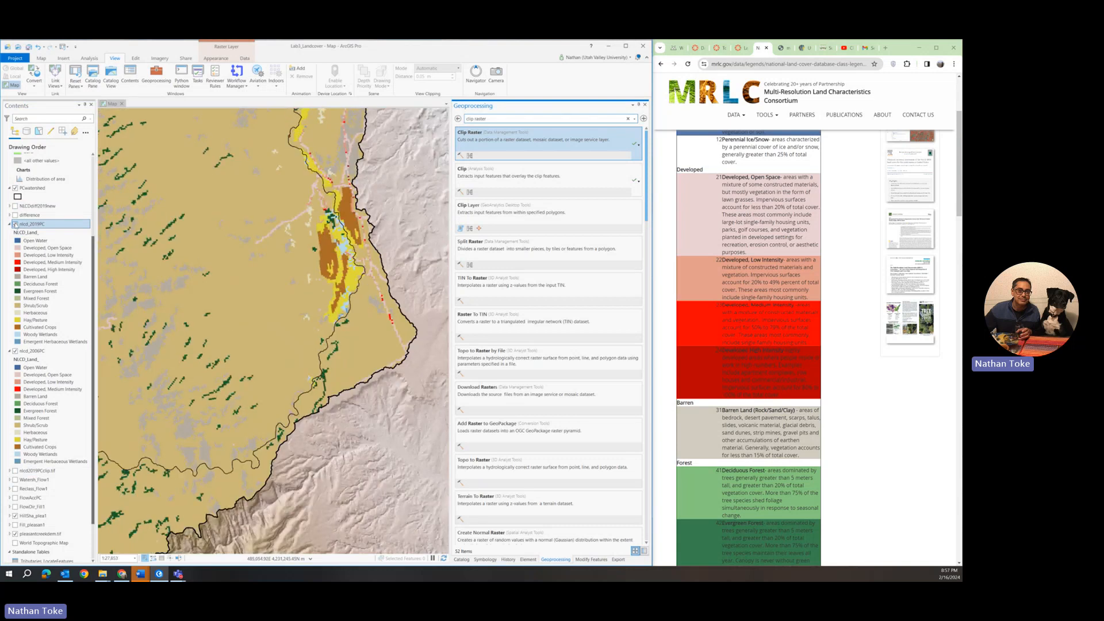
{"action": "left_click", "coordinate": [16, 224]}
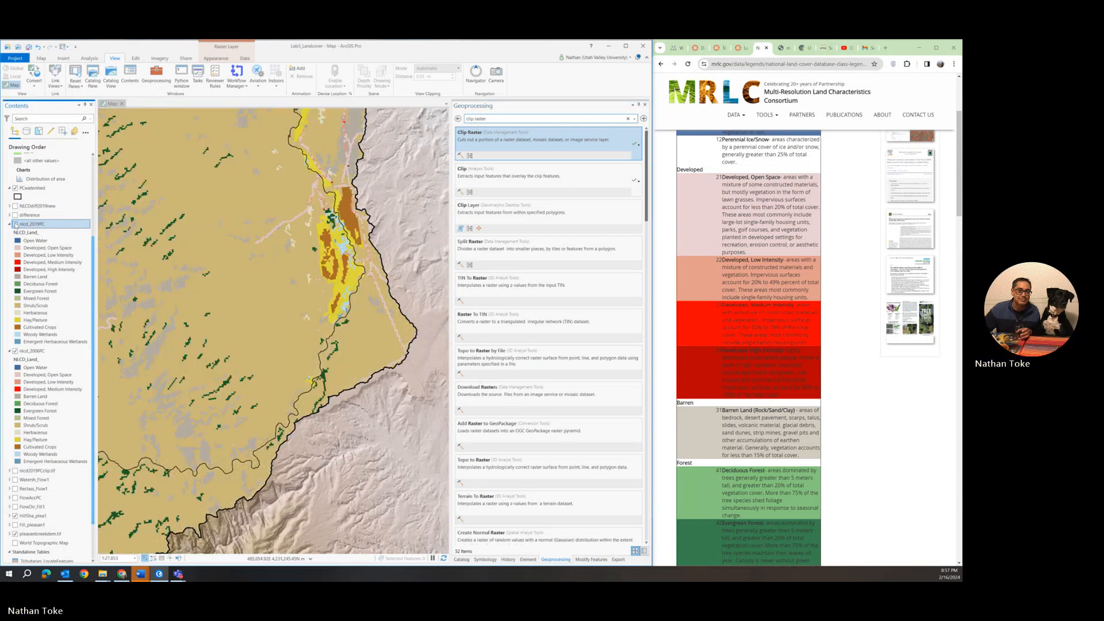
{"action": "left_click", "coordinate": [15, 224]}
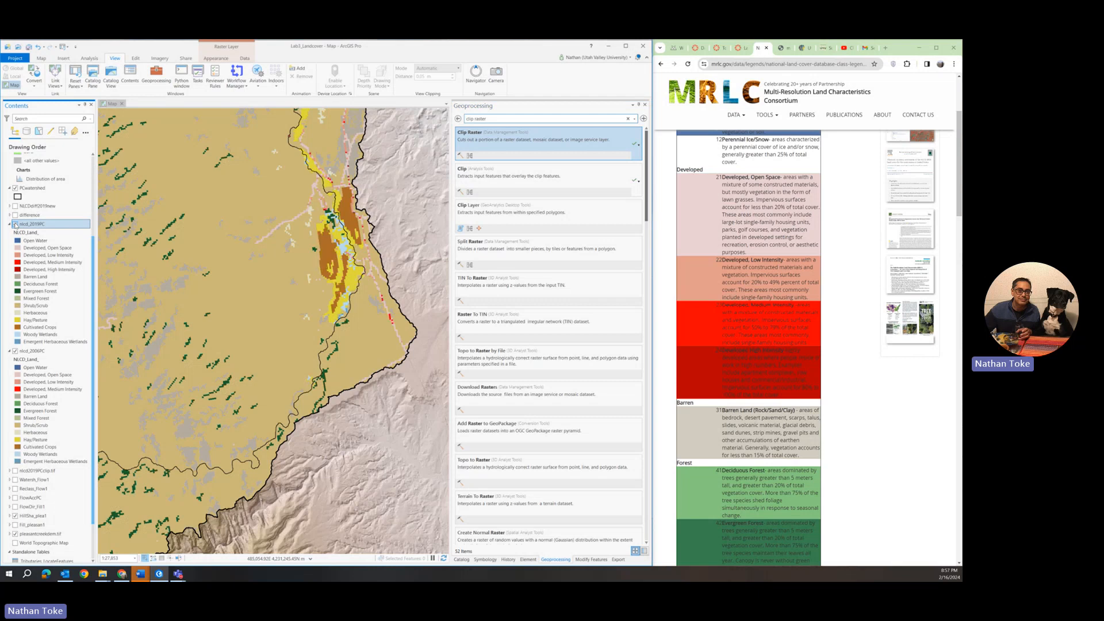
{"action": "left_click", "coordinate": [15, 225]}
{"action": "left_click", "coordinate": [16, 224]}
{"action": "left_click", "coordinate": [16, 224]}
{"action": "left_click", "coordinate": [15, 224]}
{"action": "left_click", "coordinate": [15, 224]}
{"action": "left_click", "coordinate": [16, 224]}
{"action": "left_click", "coordinate": [16, 224]}
{"action": "left_click", "coordinate": [15, 224]}
{"action": "left_click", "coordinate": [15, 224]}
{"action": "left_click", "coordinate": [15, 224]}
{"action": "left_click", "coordinate": [16, 224]}
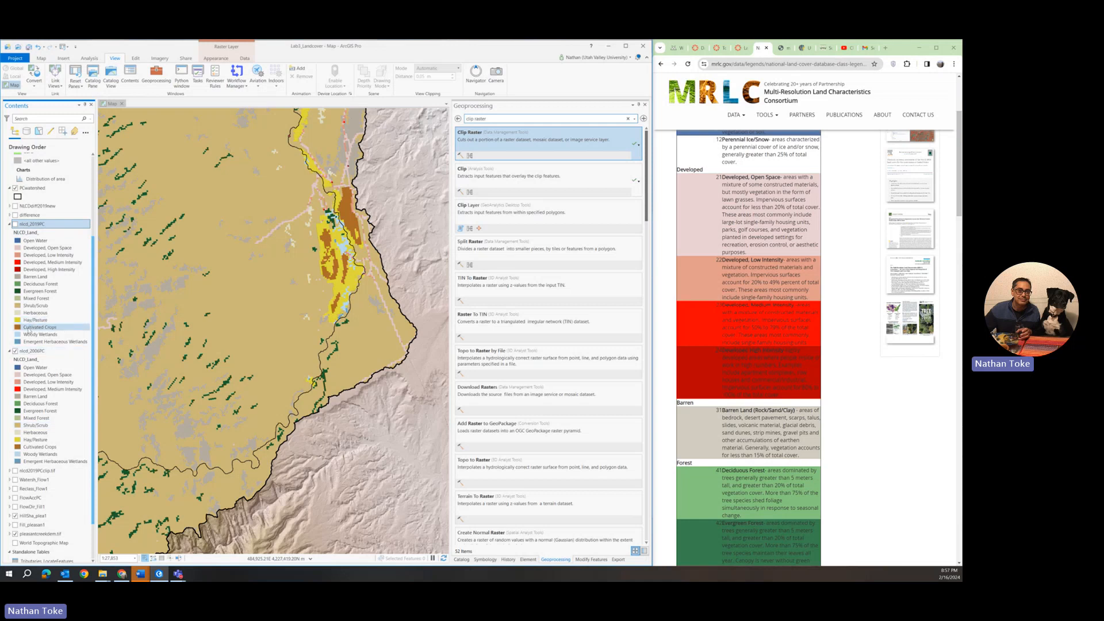
{"action": "left_click", "coordinate": [16, 224]}
{"action": "left_click", "coordinate": [16, 225]}
{"action": "left_click", "coordinate": [17, 224]}
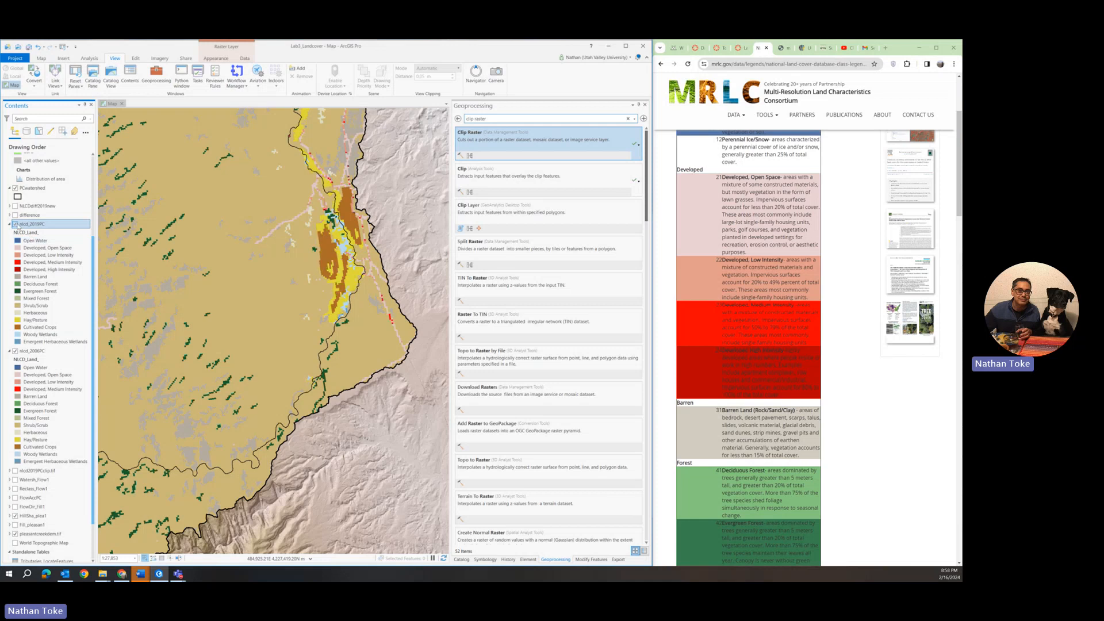
{"action": "left_click", "coordinate": [16, 224]}
{"action": "left_click", "coordinate": [16, 224]}
{"action": "left_click", "coordinate": [16, 224]}
{"action": "left_click", "coordinate": [16, 224]}
{"action": "left_click", "coordinate": [16, 224]}
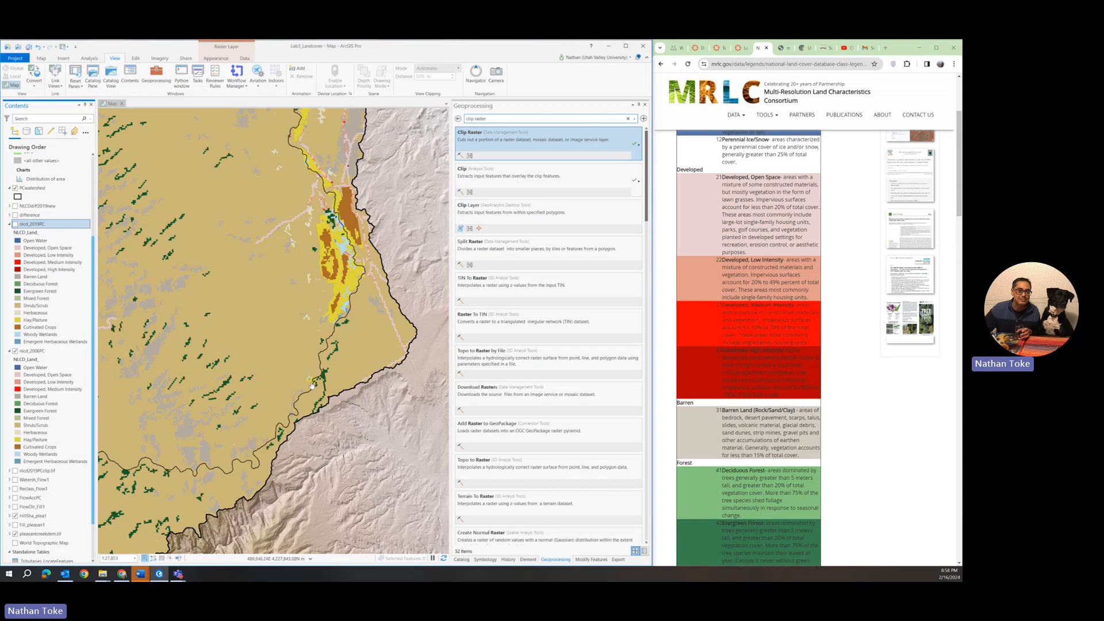
- Examine how land cover differs between 2006 and 2019 in the watershed's forested southwest, leaving nlcd_2019PC visible
{"action": "scroll", "coordinate": [301, 376], "scroll_direction": "down", "scroll_amount": 3}
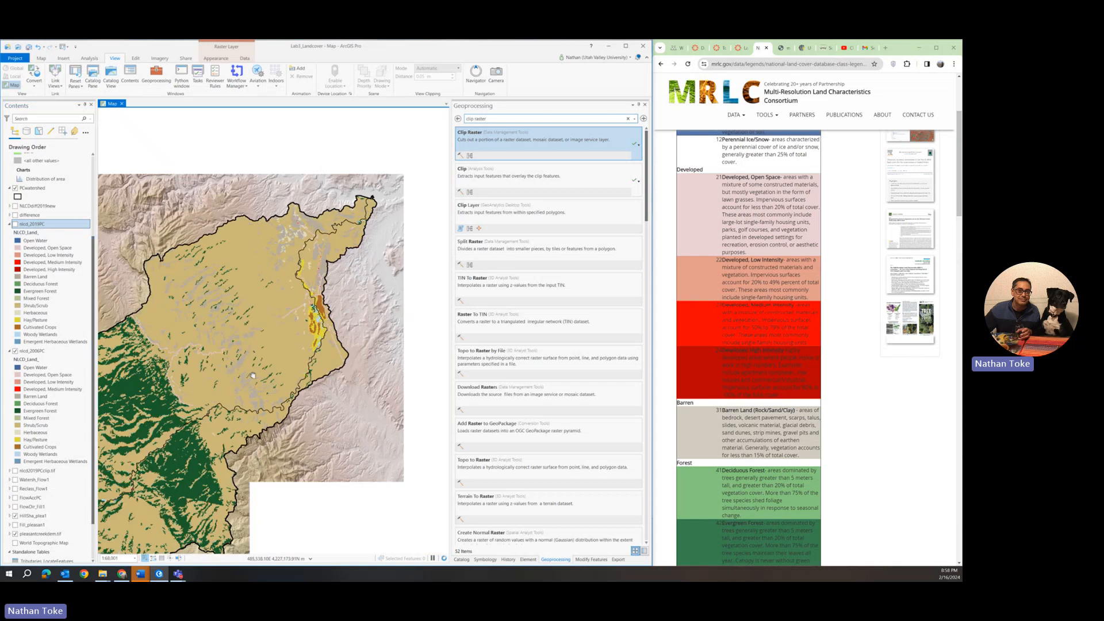
{"action": "left_click_drag", "start_coordinate": [343, 277], "coordinate": [359, 196]}
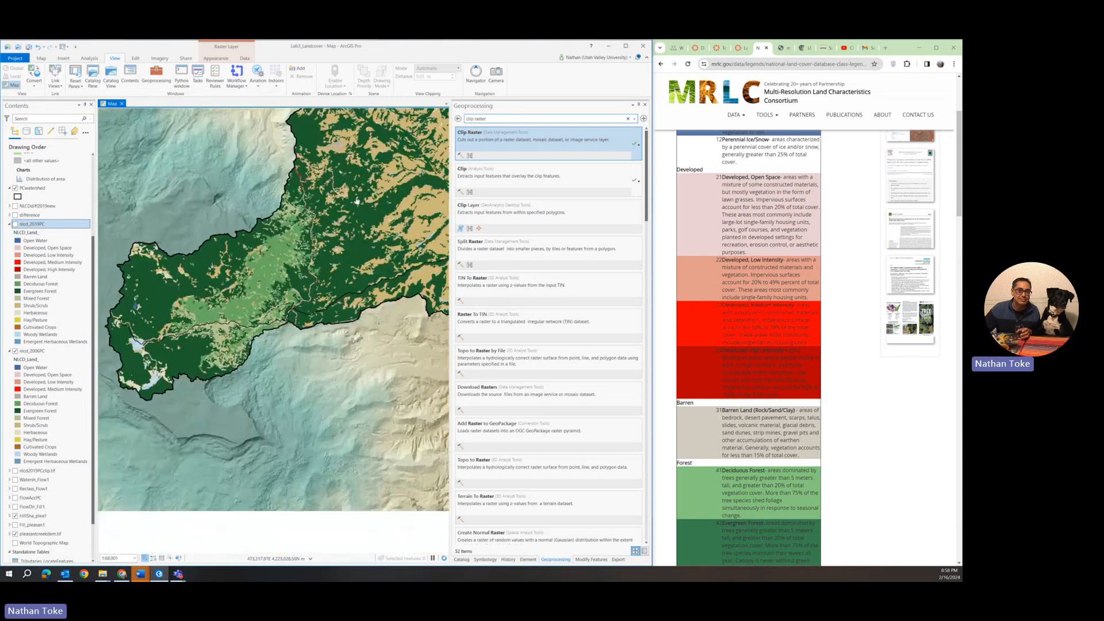
{"action": "left_click", "coordinate": [15, 225]}
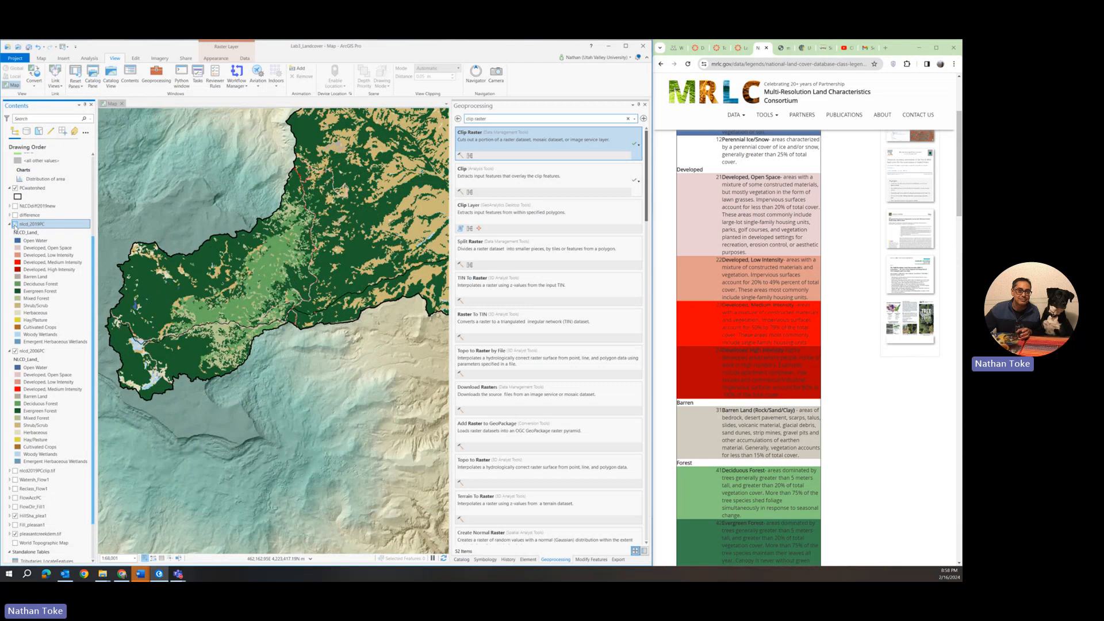
{"action": "scroll", "coordinate": [331, 223], "scroll_direction": "up", "scroll_amount": 4}
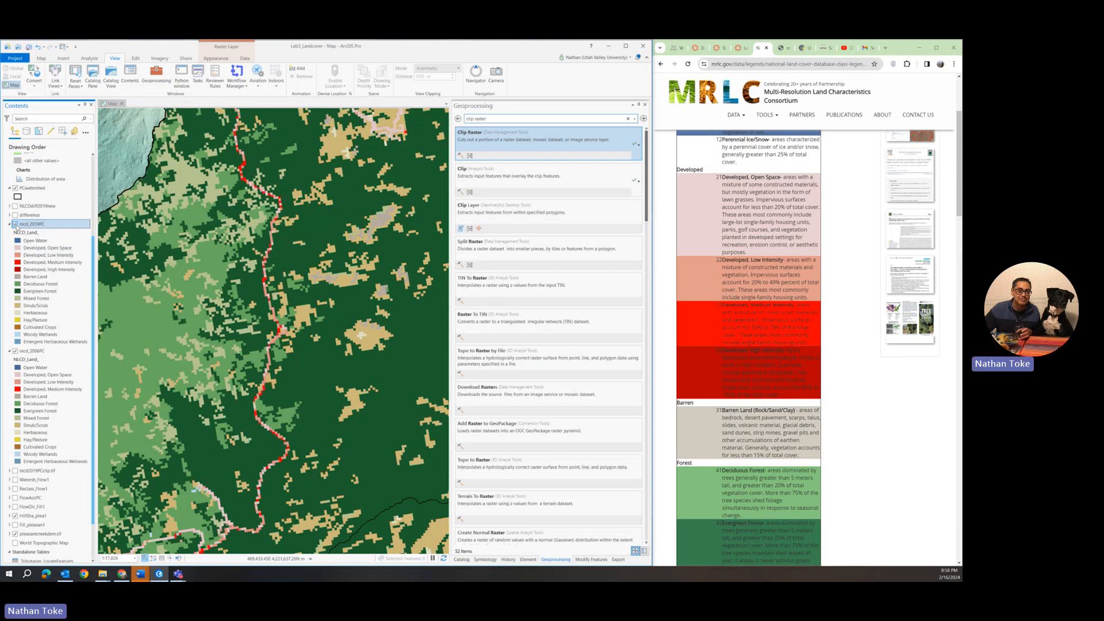
{"action": "left_click", "coordinate": [15, 224]}
{"action": "left_click", "coordinate": [14, 224]}
{"action": "left_click_drag", "start_coordinate": [289, 262], "coordinate": [282, 250]}
{"action": "scroll", "coordinate": [282, 250], "scroll_direction": "down", "scroll_amount": 5}
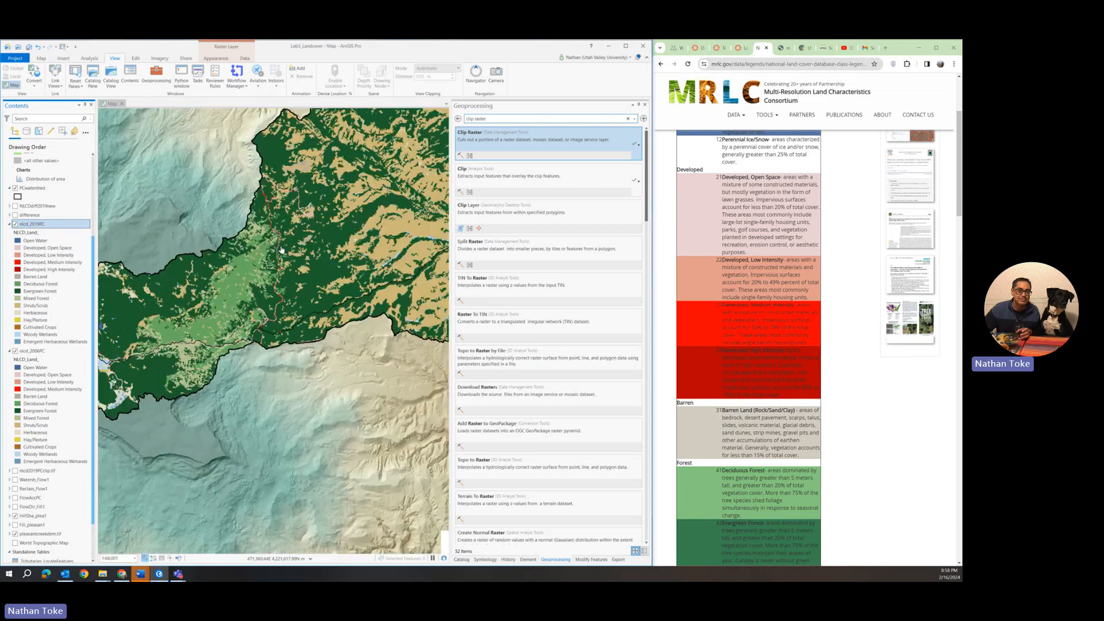
{"action": "left_click_drag", "start_coordinate": [404, 169], "coordinate": [334, 229]}
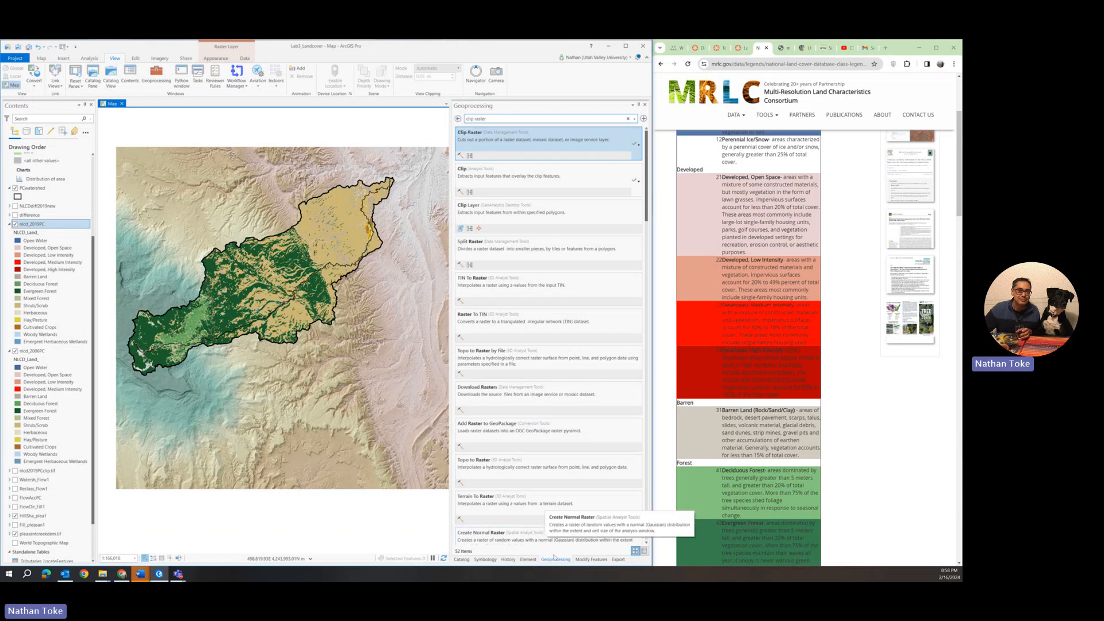
- Start a Con expression in the Raster Calculator with nlcd_2006PC as its first argument
{"action": "left_click", "coordinate": [459, 119]}
{"action": "left_click", "coordinate": [459, 119]}
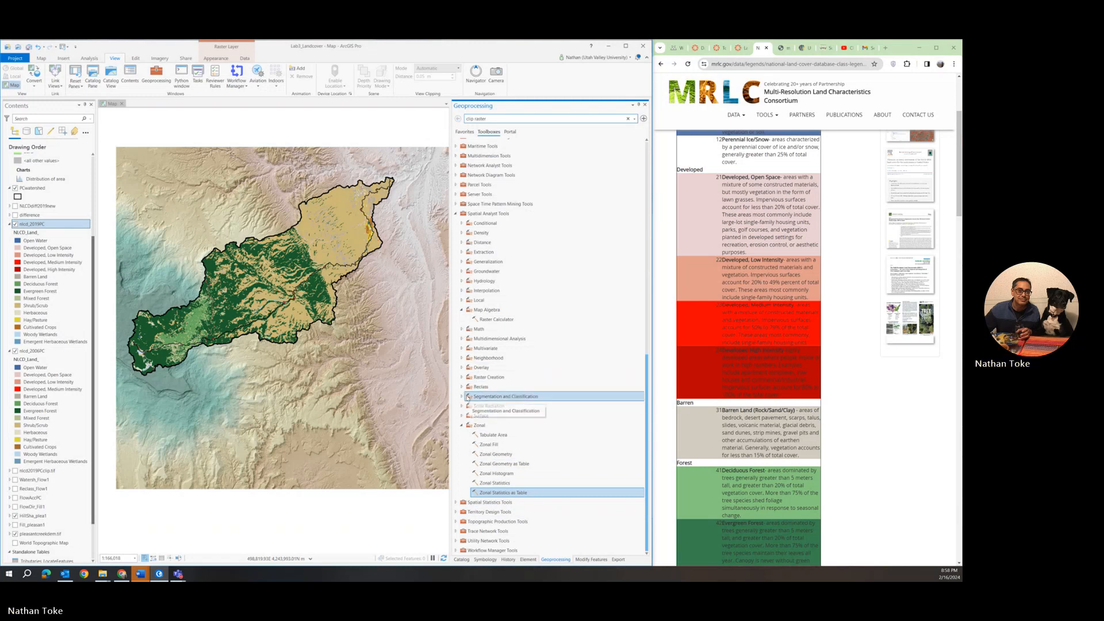
{"action": "left_click", "coordinate": [461, 426]}
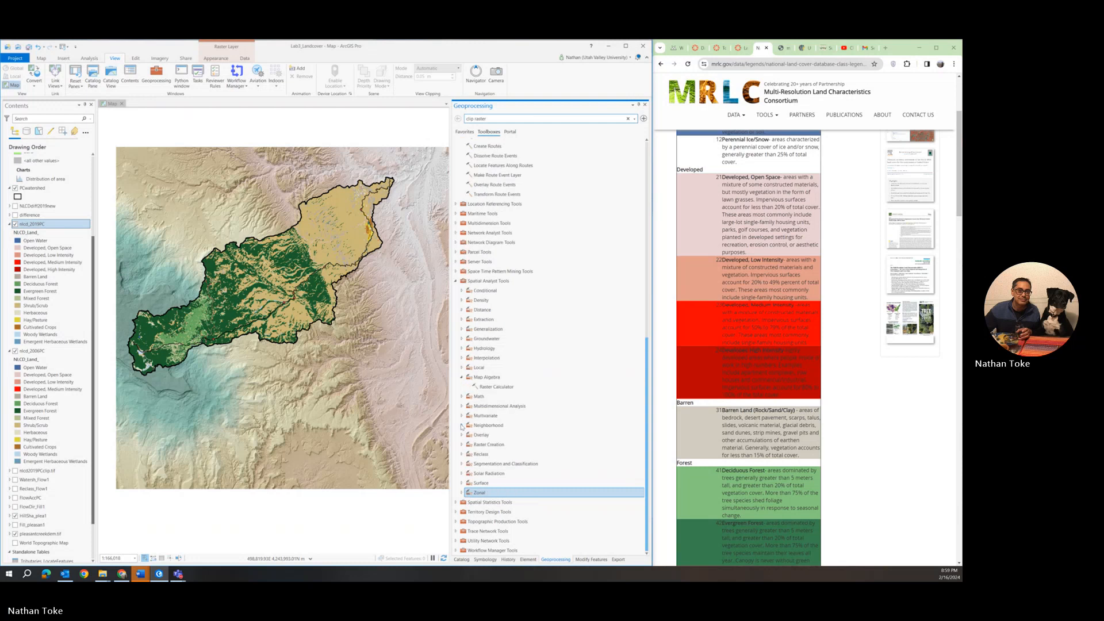
{"action": "double_click", "coordinate": [484, 389]}
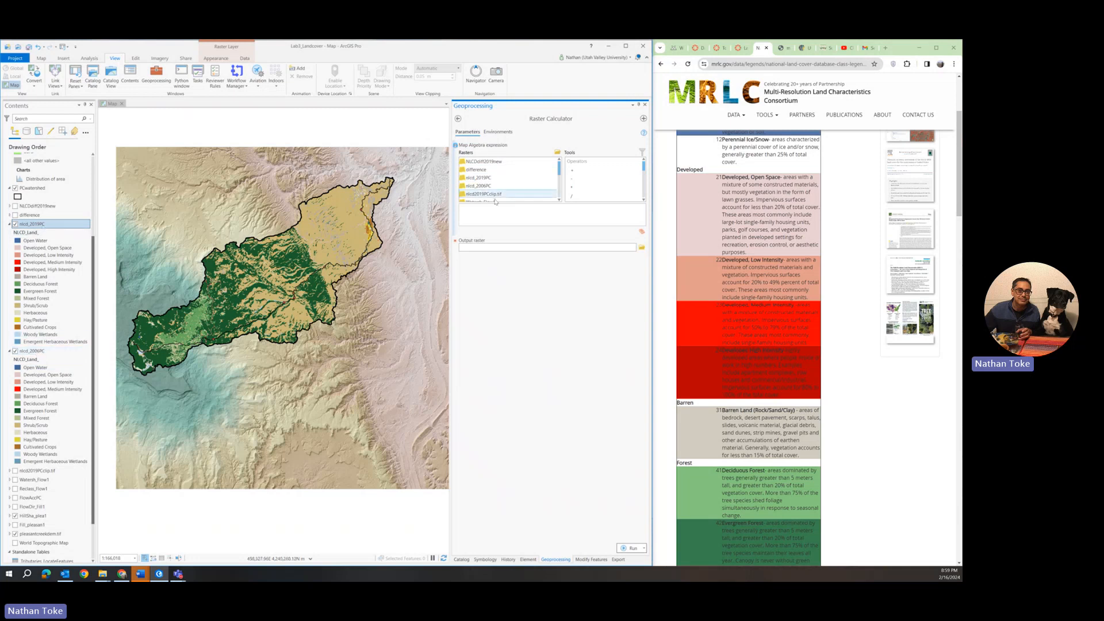
{"action": "left_click_drag", "start_coordinate": [645, 168], "coordinate": [645, 176]}
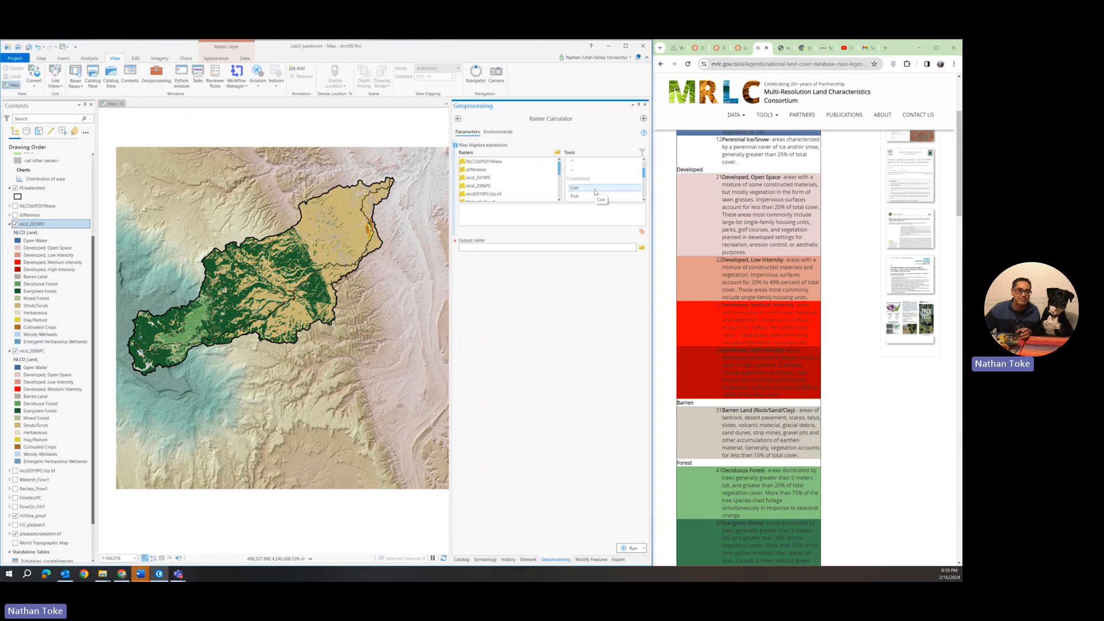
{"action": "double_click", "coordinate": [575, 188]}
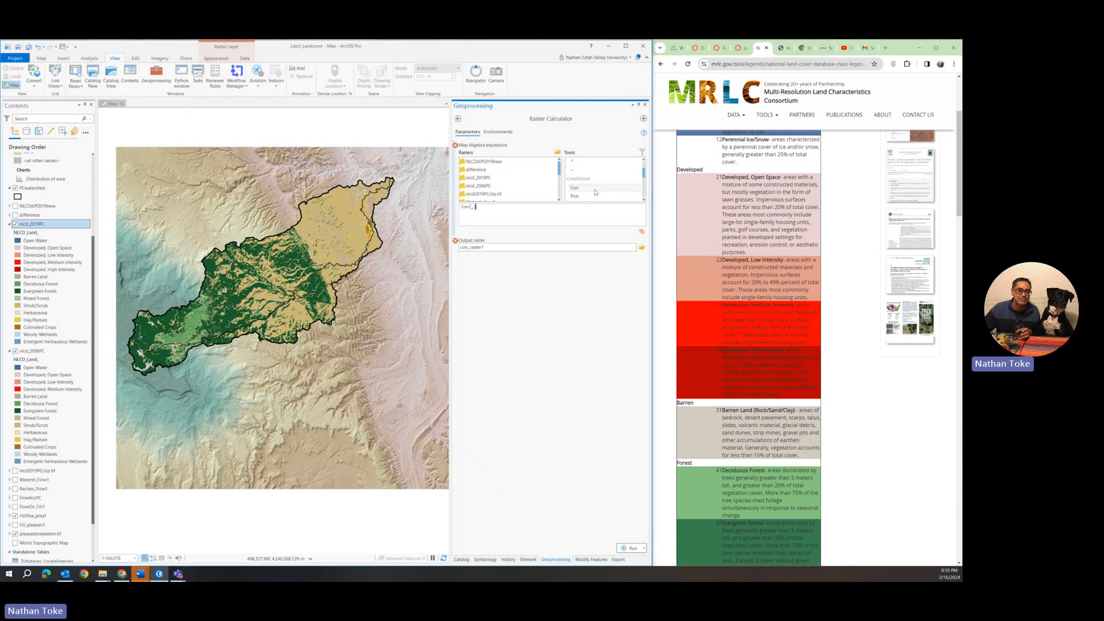
{"action": "double_click", "coordinate": [485, 187]}
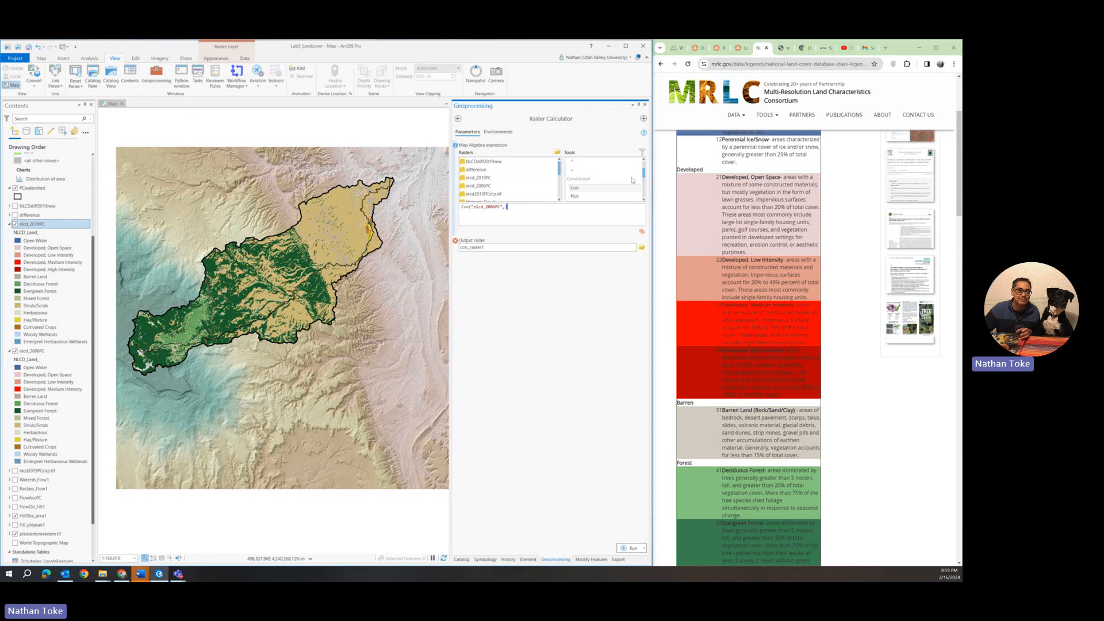
- Complete the Con expression so cells where nlcd_2006PC is not equal (!=) to nlcd_2019PC return 1 and all others return 0
{"action": "left_click_drag", "start_coordinate": [643, 173], "coordinate": [643, 161]}
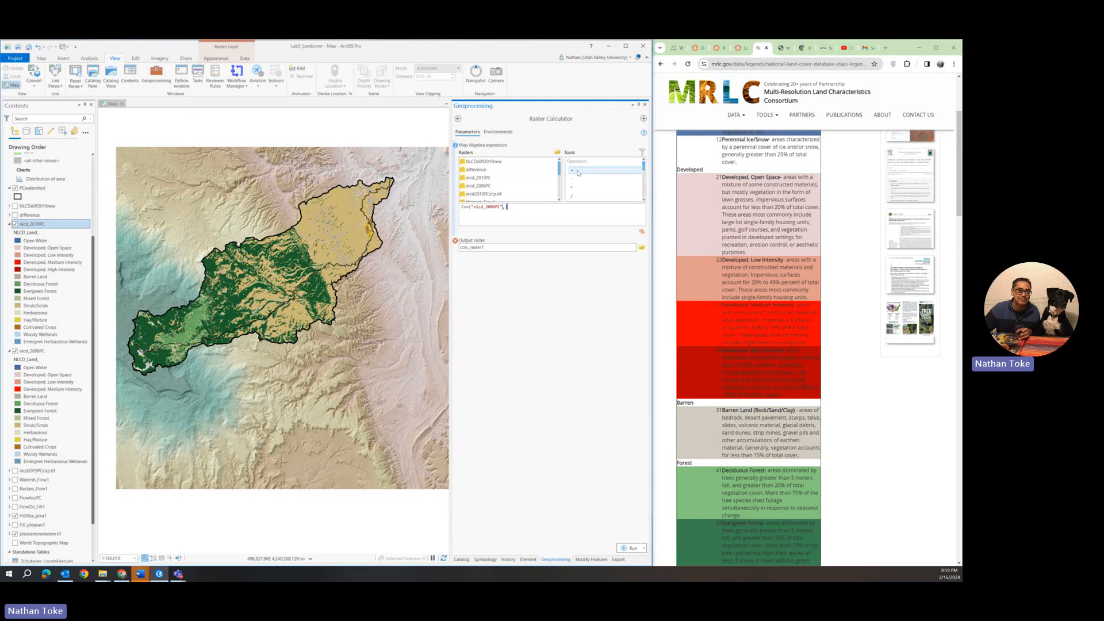
{"action": "left_click", "coordinate": [645, 199]}
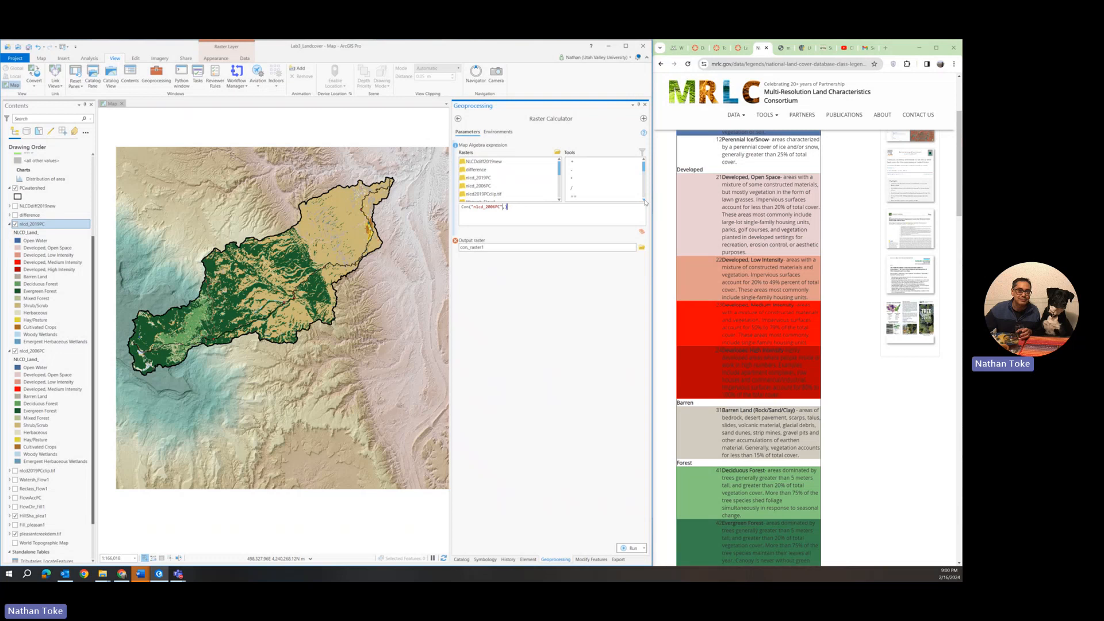
{"action": "left_click", "coordinate": [644, 201]}
{"action": "left_click", "coordinate": [503, 207]}
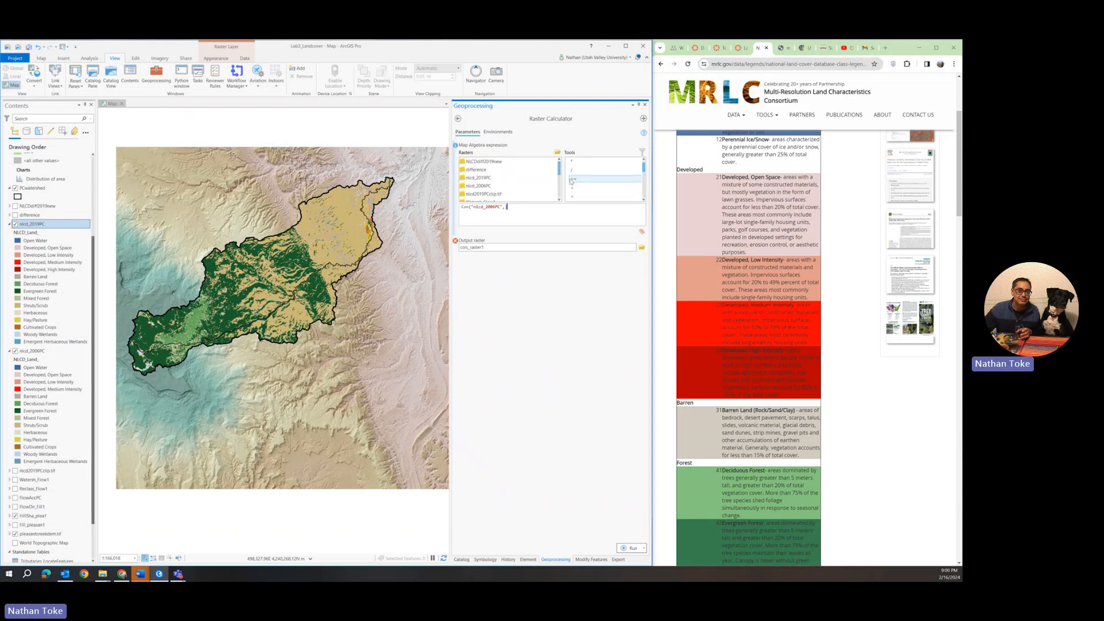
{"action": "left_click", "coordinate": [644, 201]}
{"action": "left_click", "coordinate": [644, 201]}
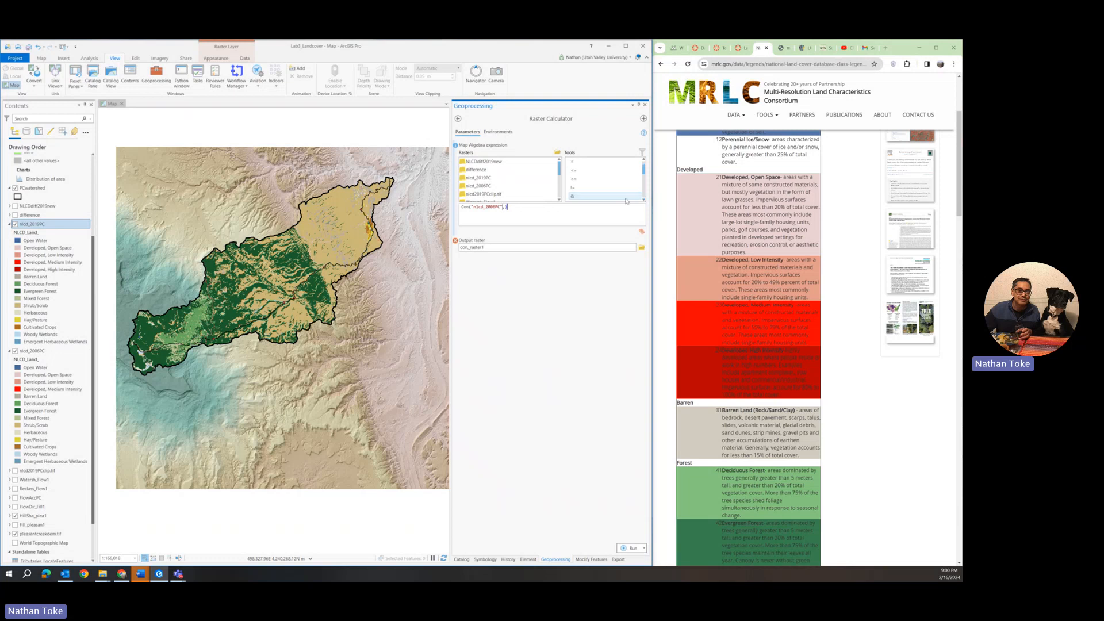
{"action": "double_click", "coordinate": [573, 190]}
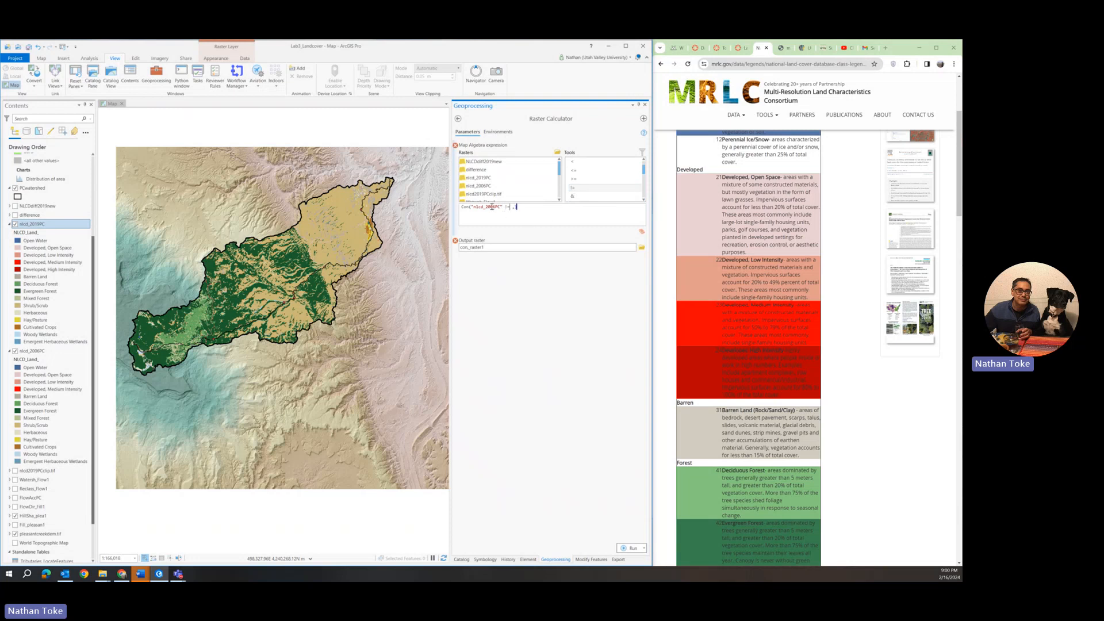
{"action": "double_click", "coordinate": [483, 179]}
{"action": "type", "text": ",1,0"}
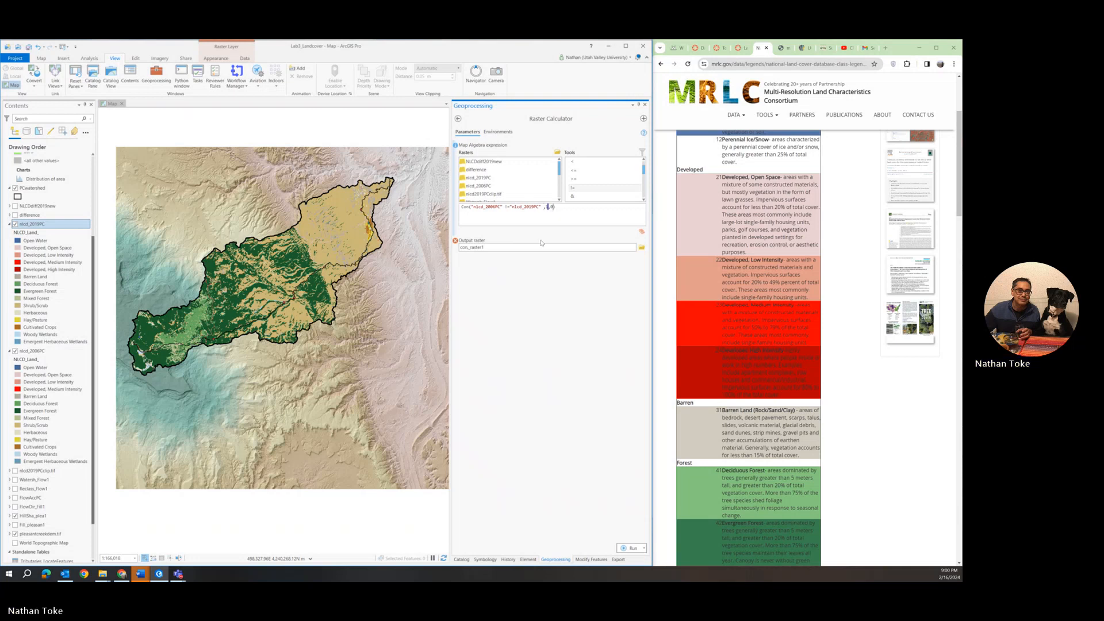
- Run the Raster Calculator with the output raster named Landcoverdifference and open the resulting layer's attribute table
{"action": "left_click", "coordinate": [502, 246]}
{"action": "left_click", "coordinate": [642, 248]}
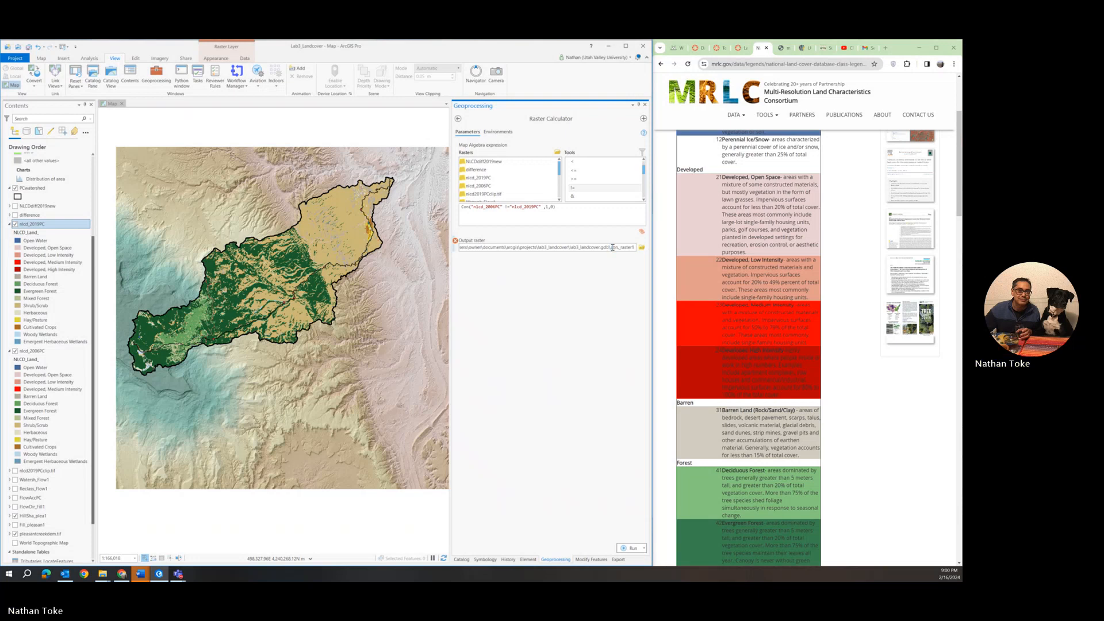
{"action": "left_click_drag", "start_coordinate": [610, 248], "coordinate": [677, 249]}
{"action": "key", "text": "BackSpace"}
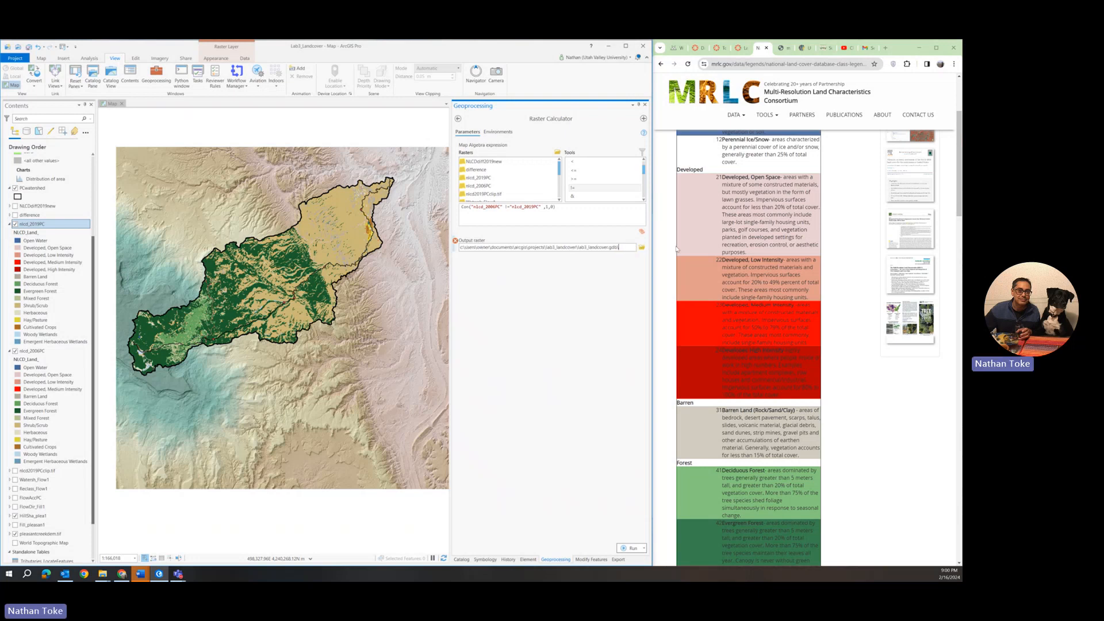
{"action": "type", "text": "ndcover.gdb\\Landcover"}
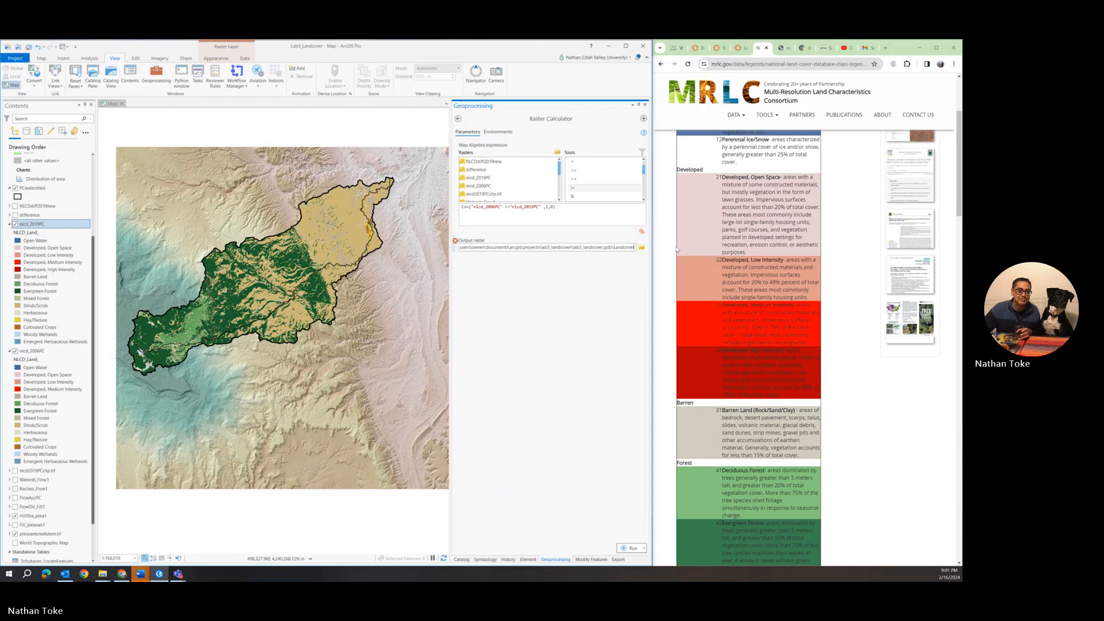
{"action": "type", "text": "difference"}
{"action": "left_click", "coordinate": [631, 548]}
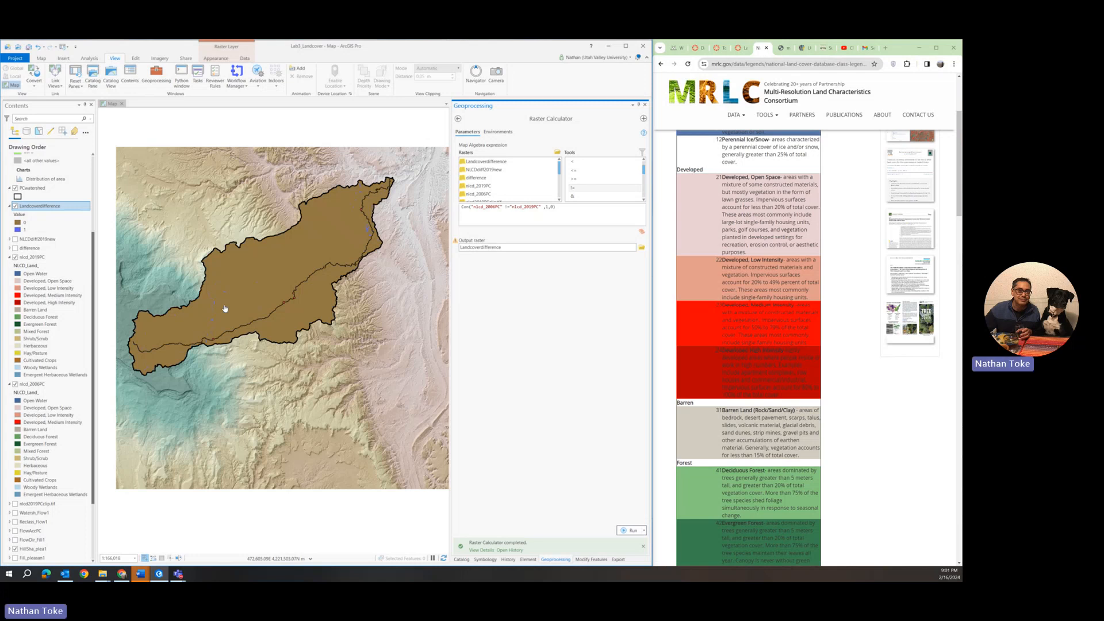
{"action": "right_click", "coordinate": [56, 208]}
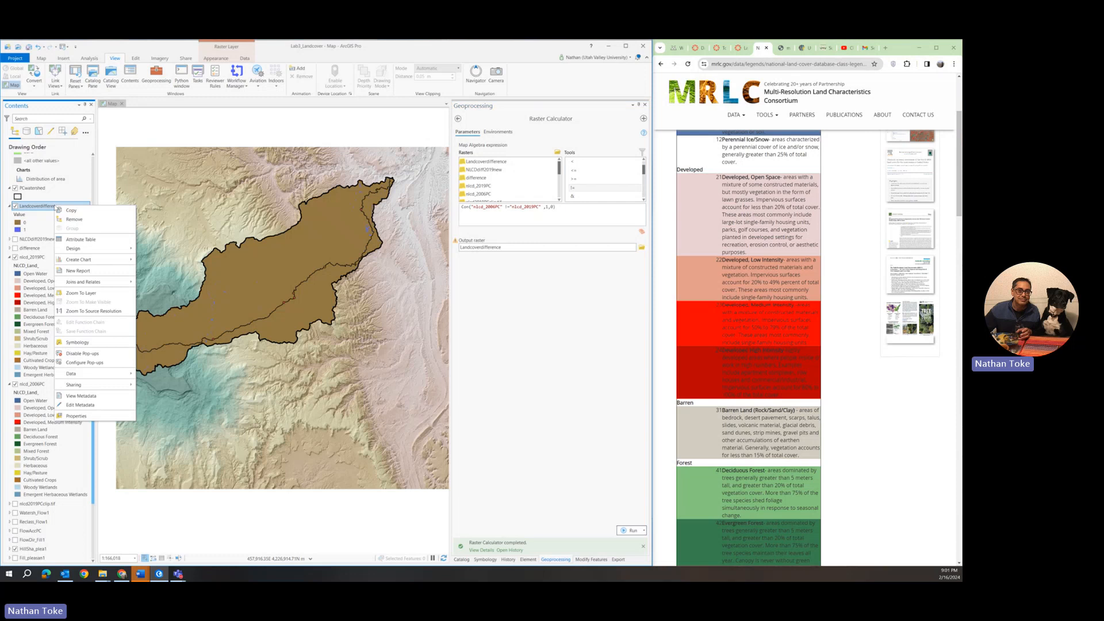
{"action": "left_click", "coordinate": [81, 240]}
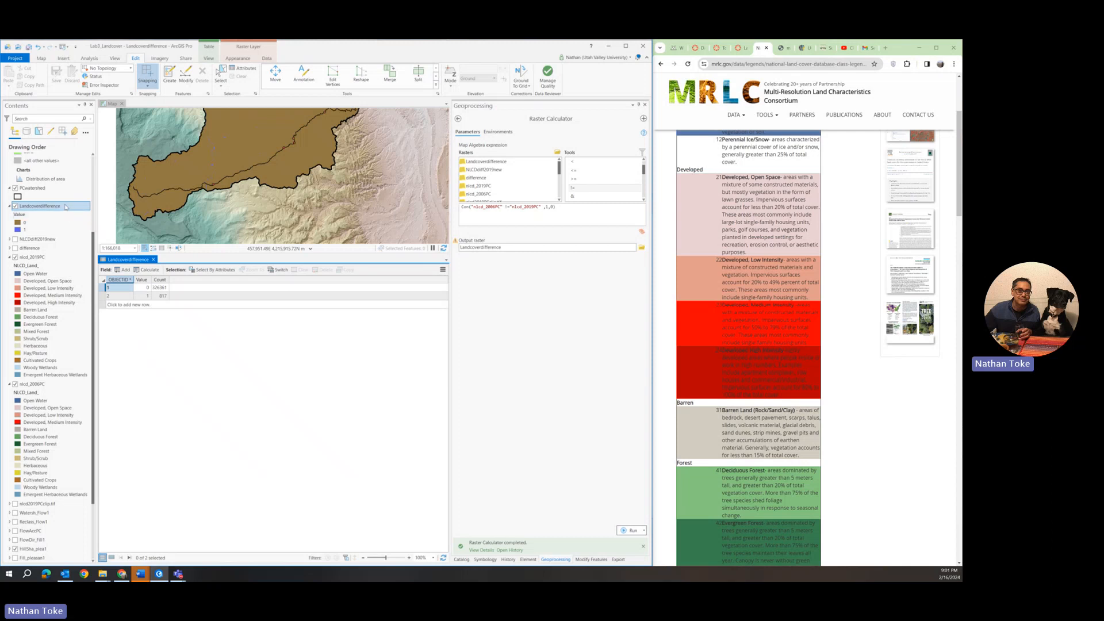
- Set up the Raster to Polygon conversion tool with Landcoverdifference as input raster and Value as the field
{"action": "left_click", "coordinate": [457, 119]}
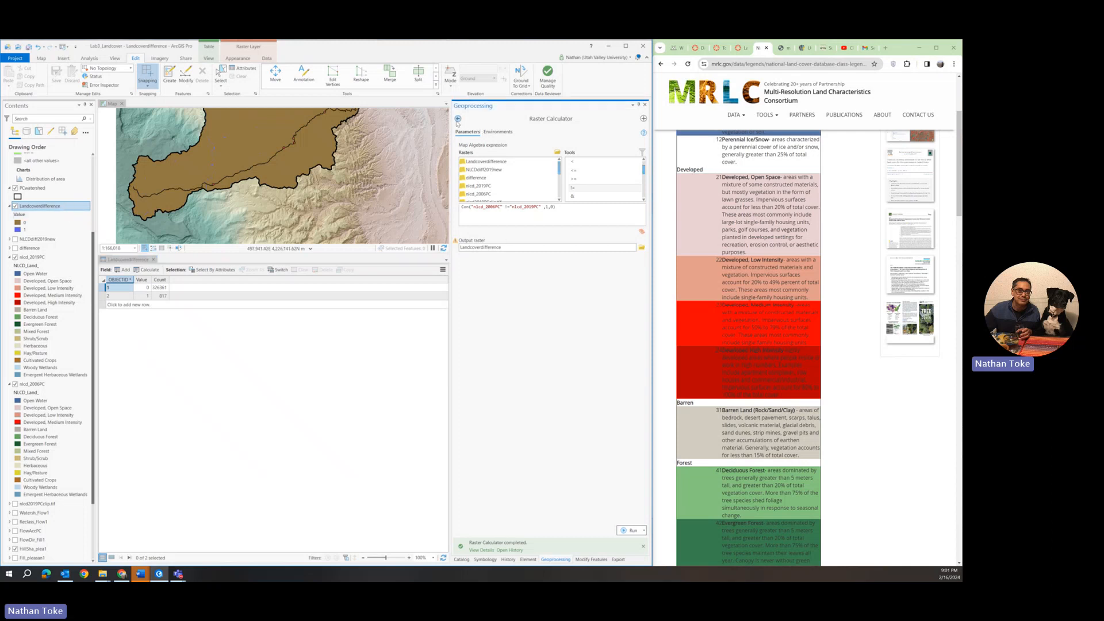
{"action": "scroll", "coordinate": [494, 188], "scroll_direction": "up", "scroll_amount": 8}
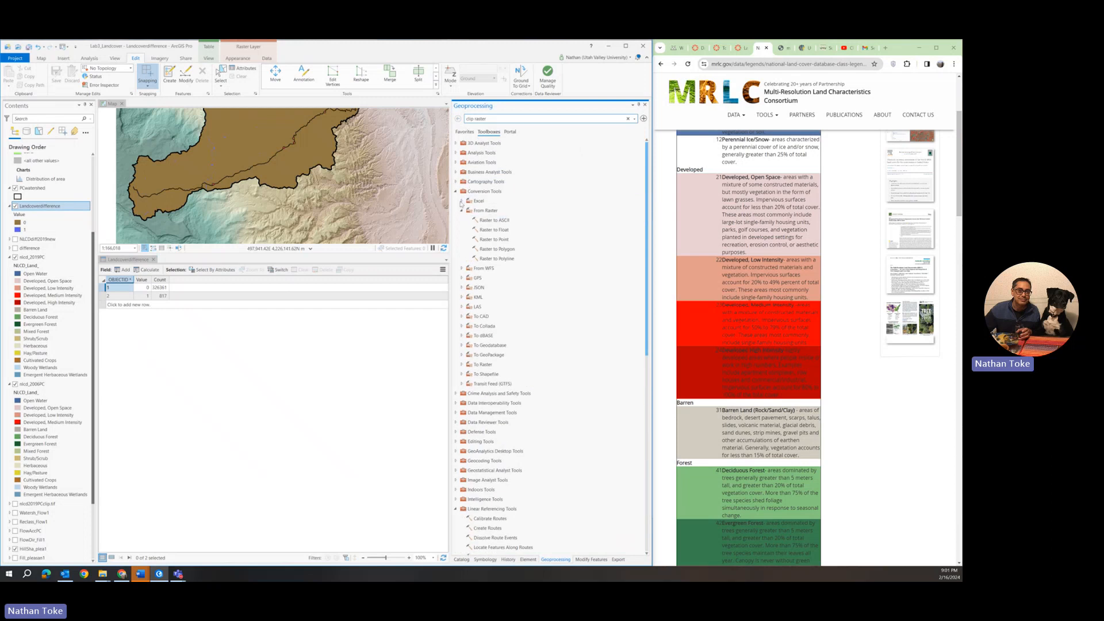
{"action": "left_click", "coordinate": [483, 212]}
{"action": "left_click", "coordinate": [509, 251]}
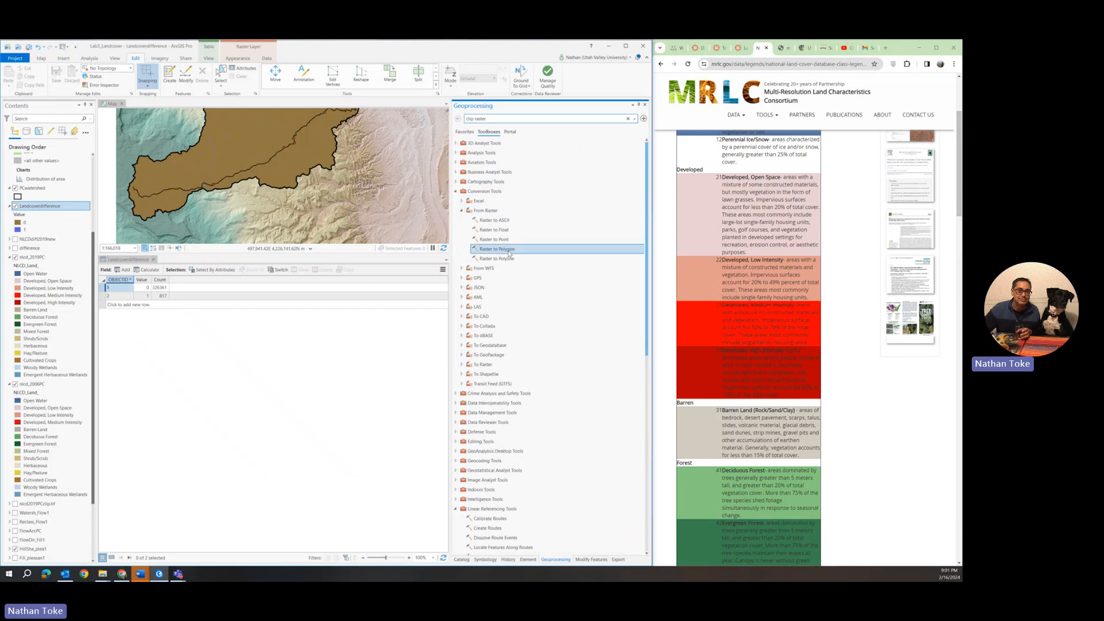
{"action": "double_click", "coordinate": [509, 251]}
{"action": "left_click", "coordinate": [528, 153]}
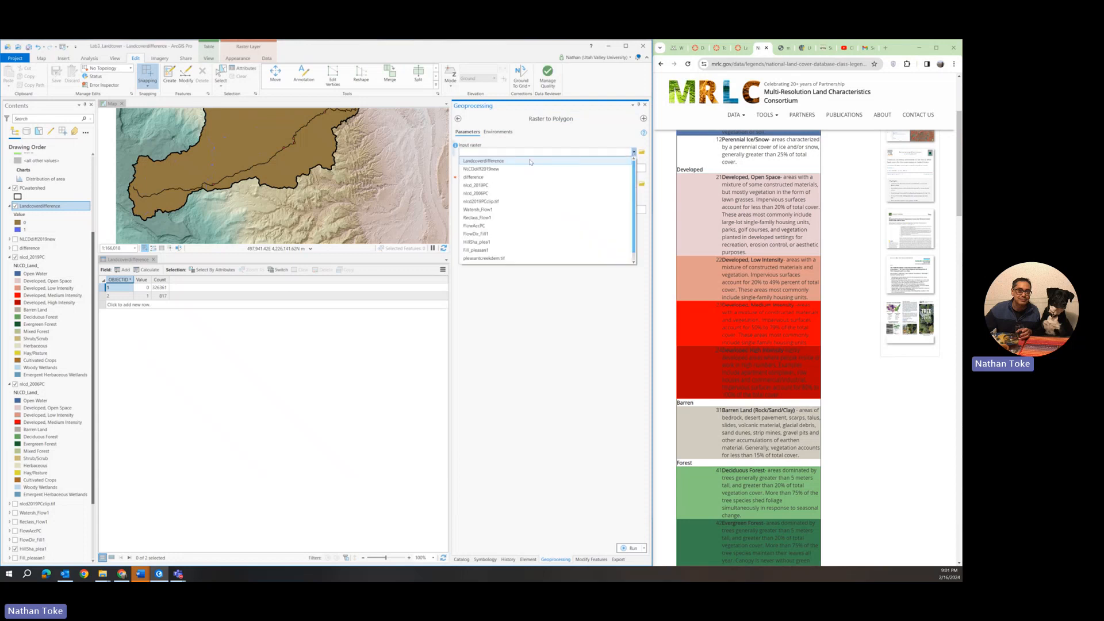
{"action": "left_click", "coordinate": [529, 161]}
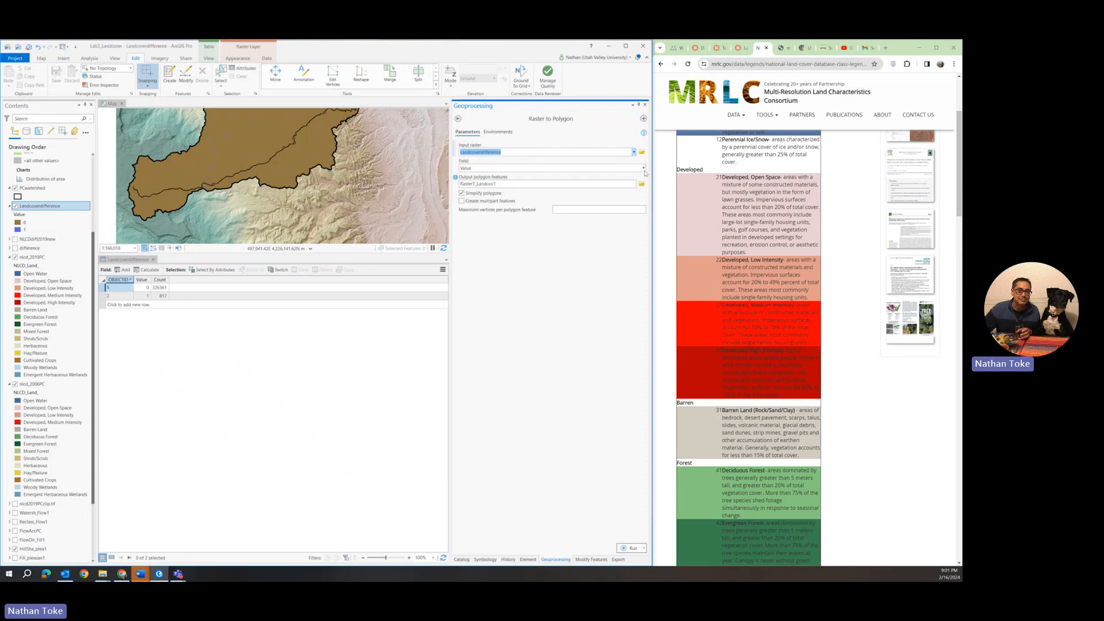
{"action": "left_click", "coordinate": [644, 168]}
{"action": "left_click", "coordinate": [644, 169]}
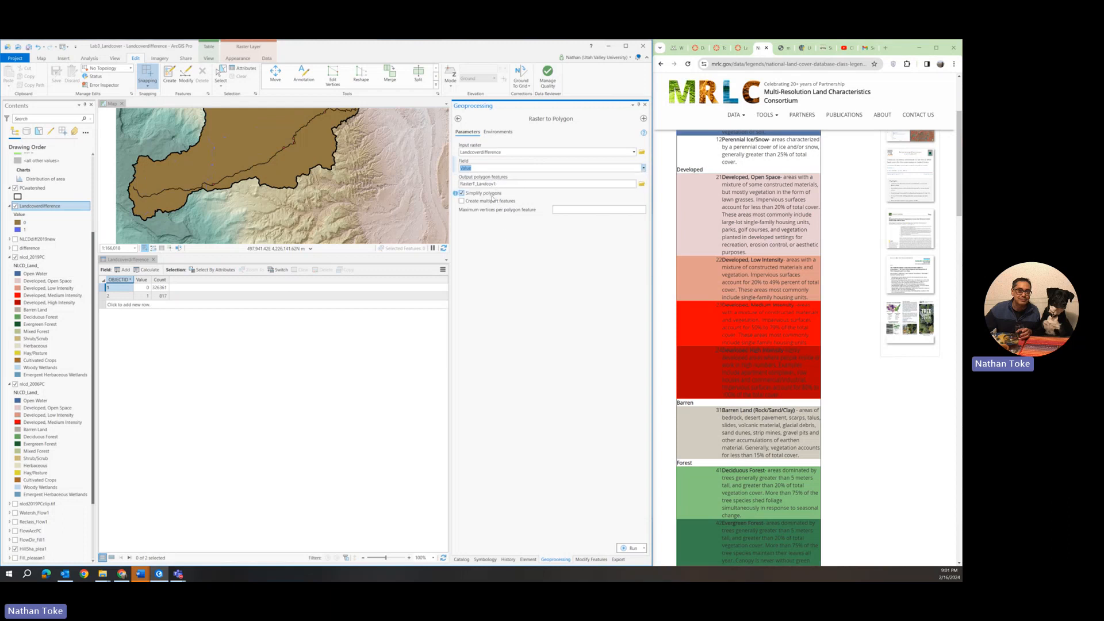
- Name the output polygon features NLCD20192006change and run the conversion with simplified polygons
{"action": "left_click_drag", "start_coordinate": [505, 184], "coordinate": [598, 184]}
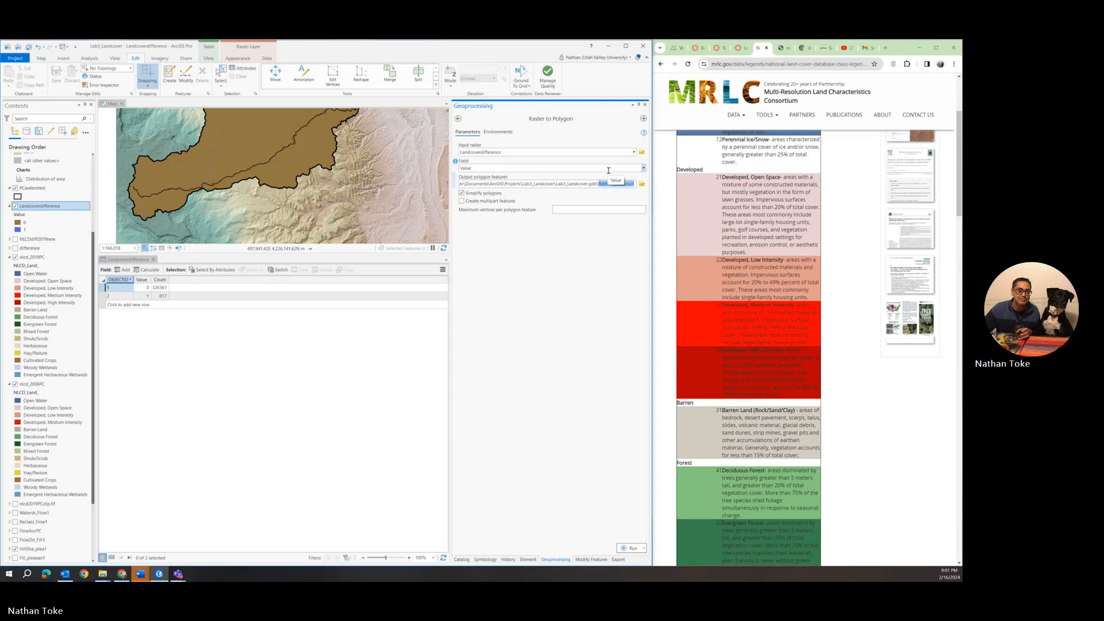
{"action": "type", "text": "N"}
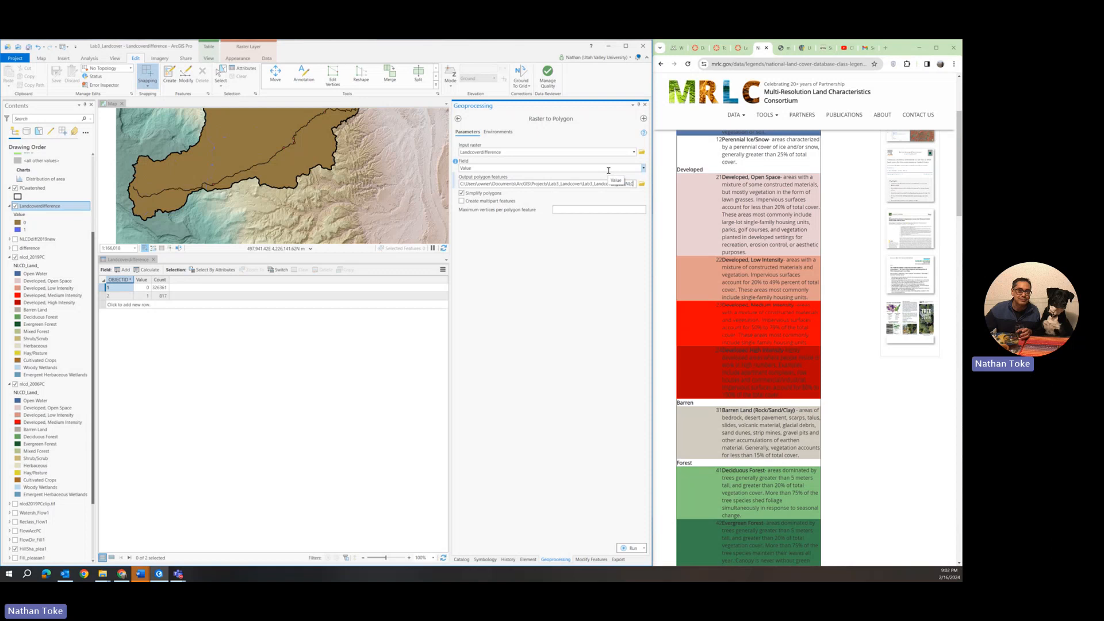
{"action": "type", "text": "LCD20192006change"}
{"action": "left_click", "coordinate": [631, 548]}
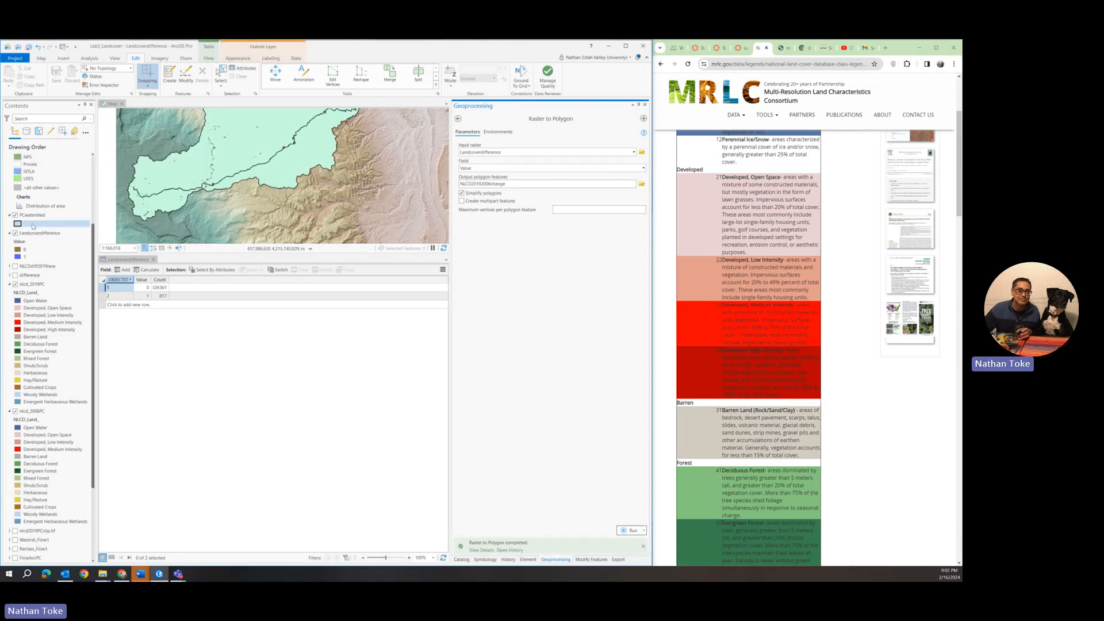
- Examine the NLCD20192006change polygons on the map and in their attribute table, closing the table when done
{"action": "left_click_drag", "start_coordinate": [252, 194], "coordinate": [248, 218]}
{"action": "scroll", "coordinate": [248, 218], "scroll_direction": "down", "scroll_amount": 1}
{"action": "scroll", "coordinate": [247, 217], "scroll_direction": "down", "scroll_amount": 1}
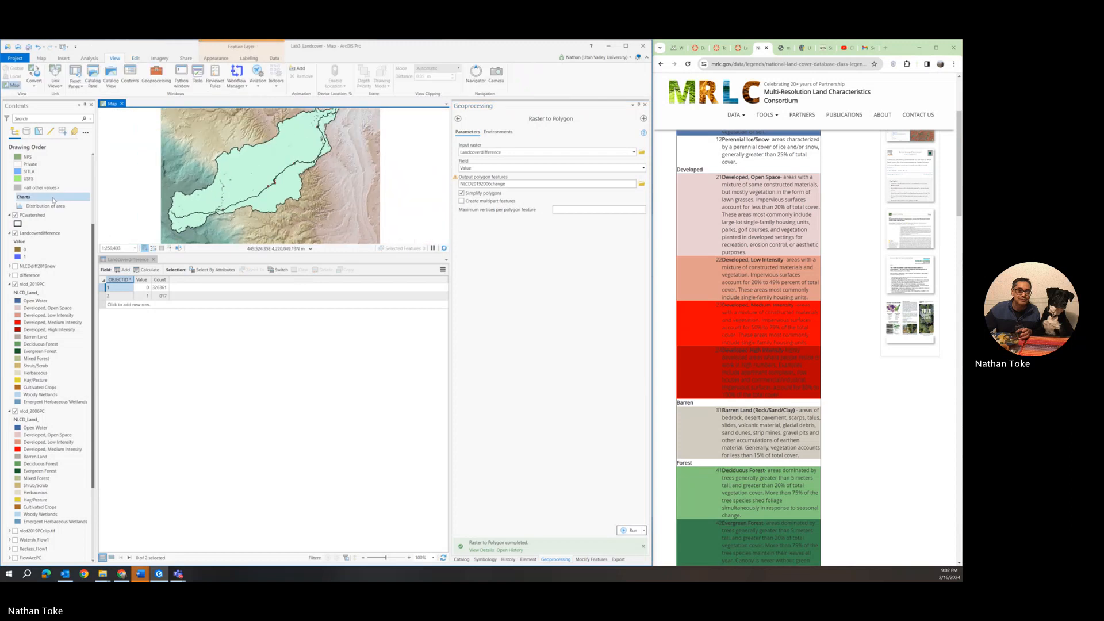
{"action": "scroll", "coordinate": [52, 201], "scroll_direction": "up", "scroll_amount": 3}
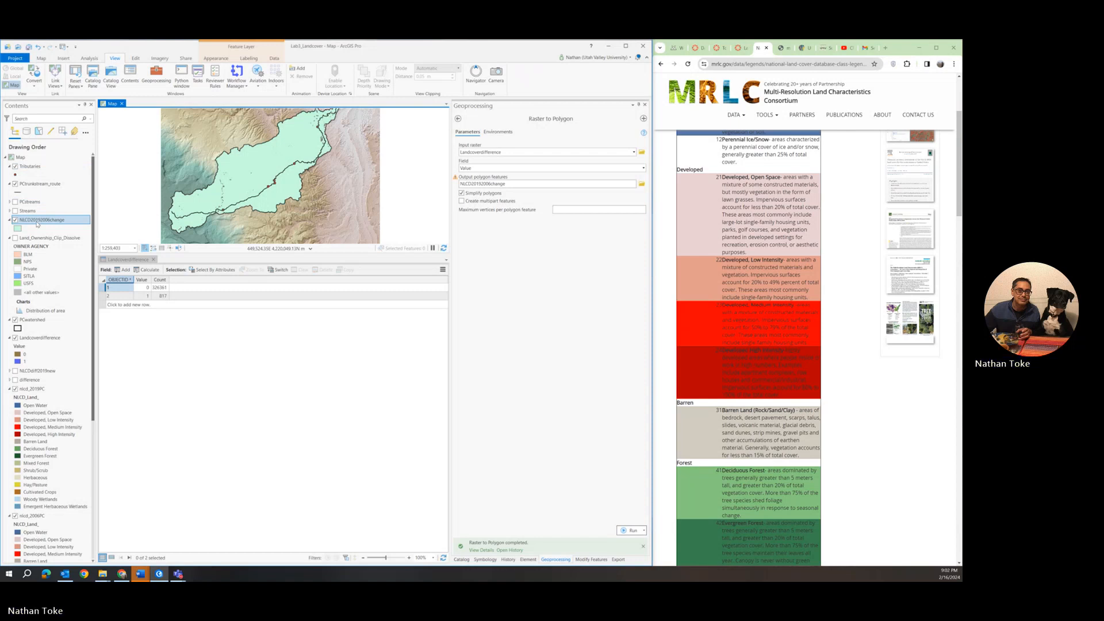
{"action": "right_click", "coordinate": [37, 225]}
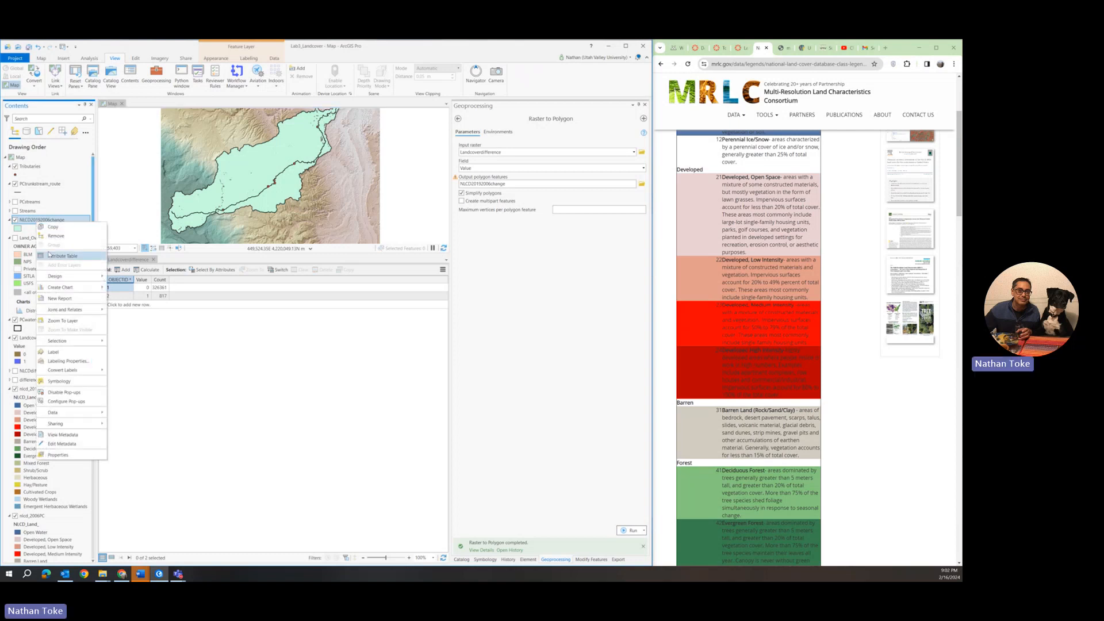
{"action": "left_click", "coordinate": [60, 256]}
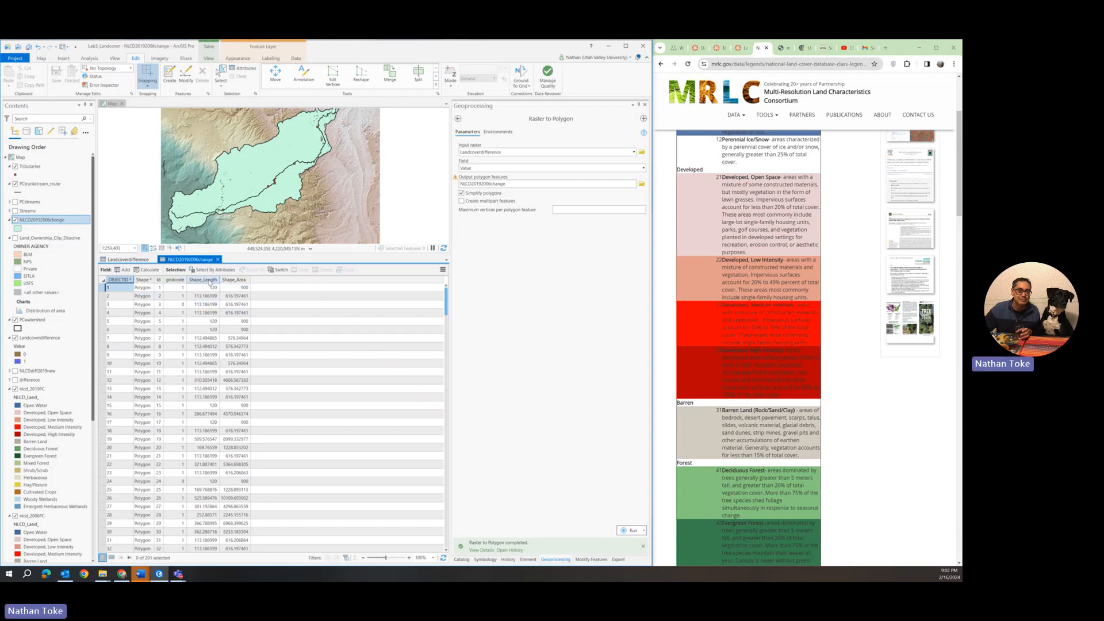
{"action": "left_click", "coordinate": [227, 306]}
{"action": "left_click", "coordinate": [218, 259]}
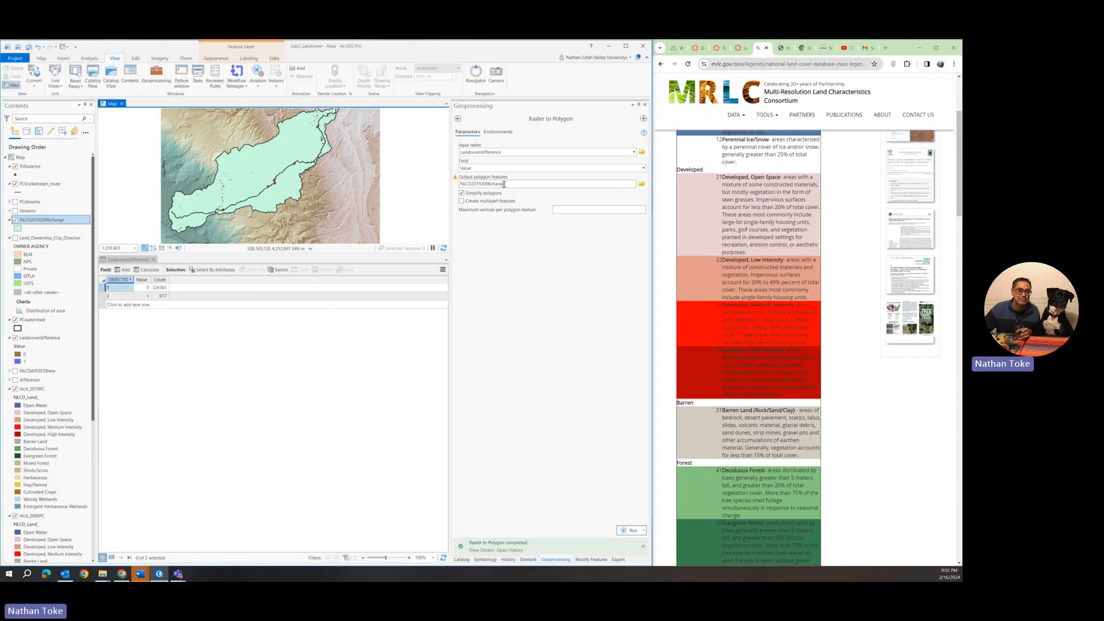
- Remove the NLCD20192006change layer and rerun Raster to Polygon with multipart features enabled
{"action": "left_click", "coordinate": [461, 201]}
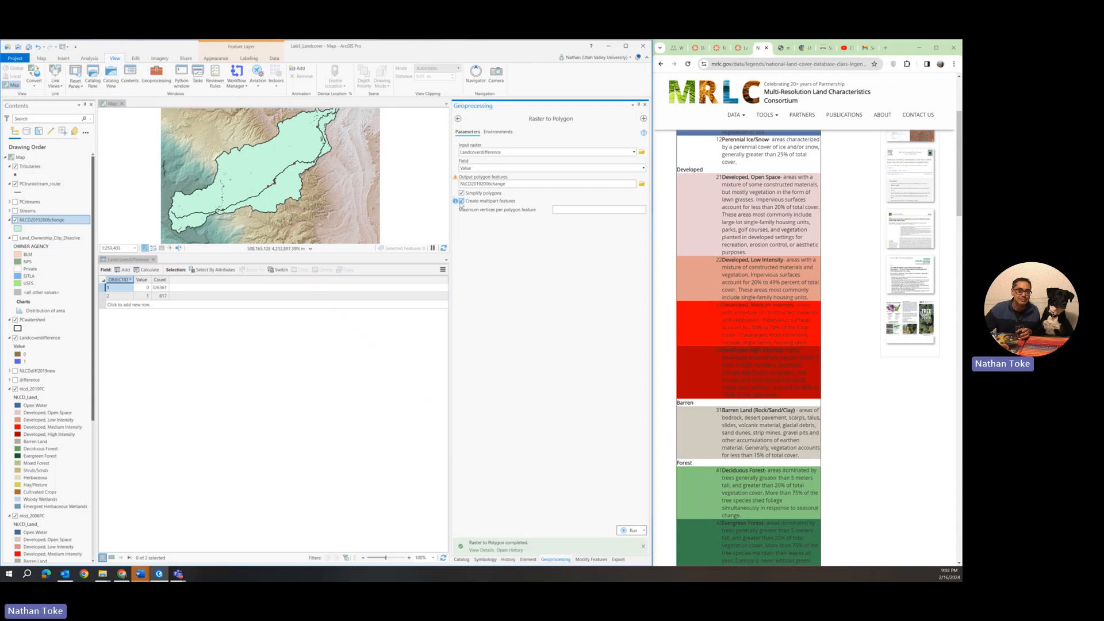
{"action": "right_click", "coordinate": [37, 224]}
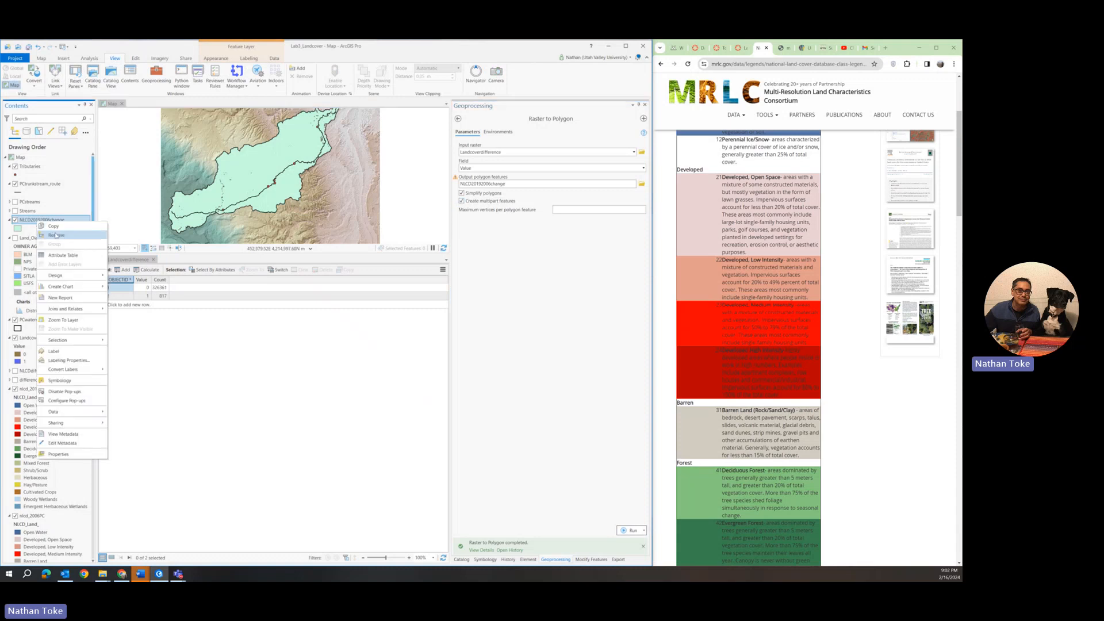
{"action": "left_click", "coordinate": [46, 238]}
{"action": "left_click", "coordinate": [631, 531]}
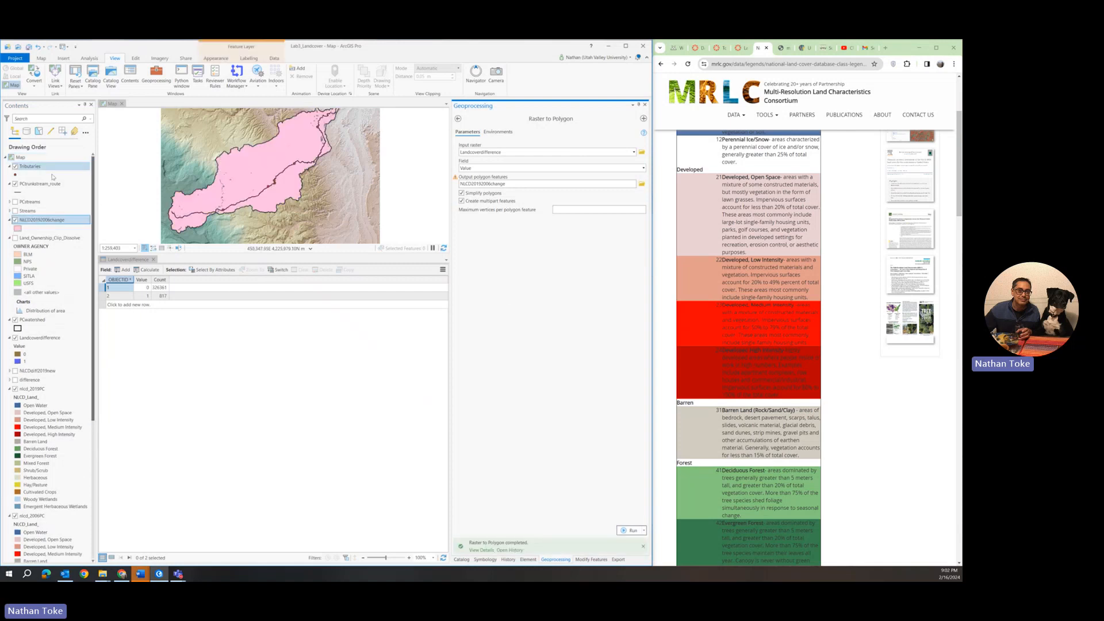
- Open the attribute table of the multipart NLCD20192006change layer and add a new field of type Float
{"action": "right_click", "coordinate": [32, 220]}
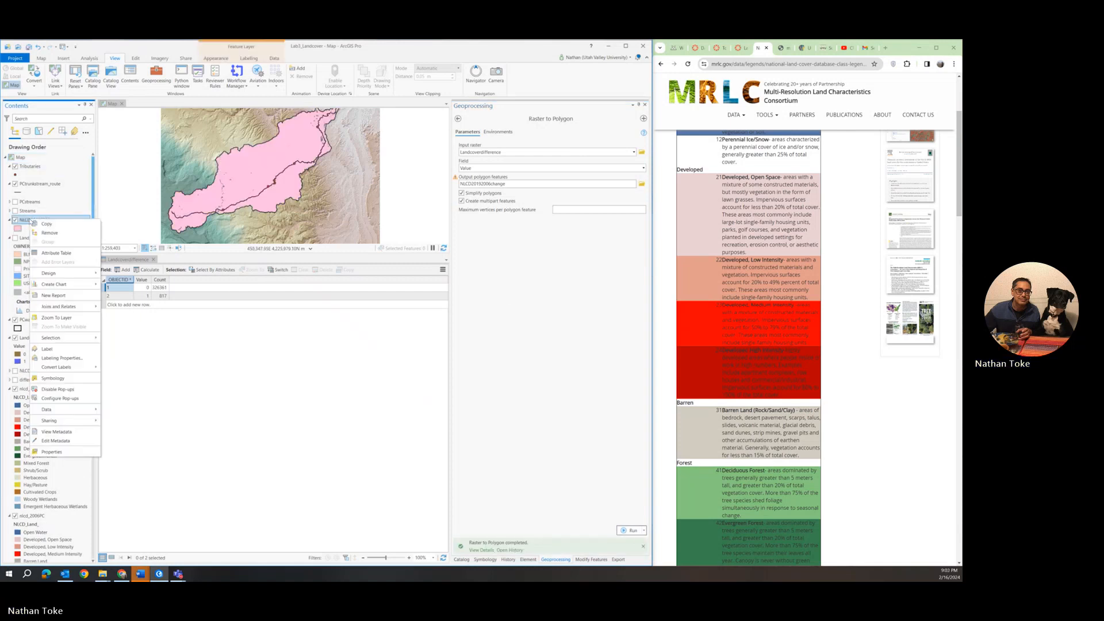
{"action": "left_click", "coordinate": [52, 253]}
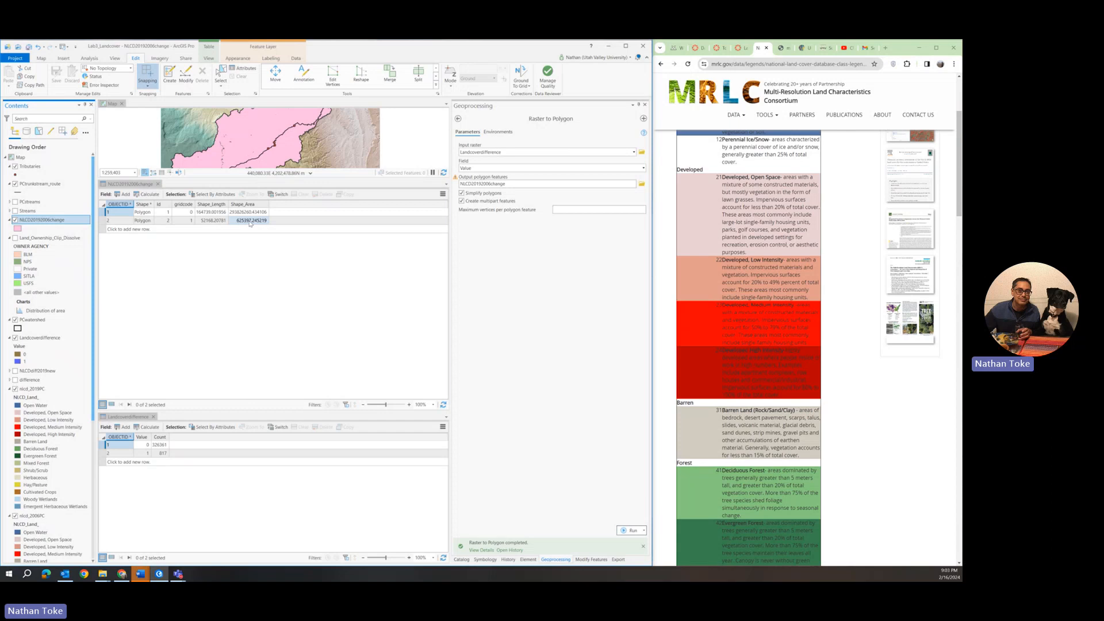
{"action": "left_click", "coordinate": [122, 195]}
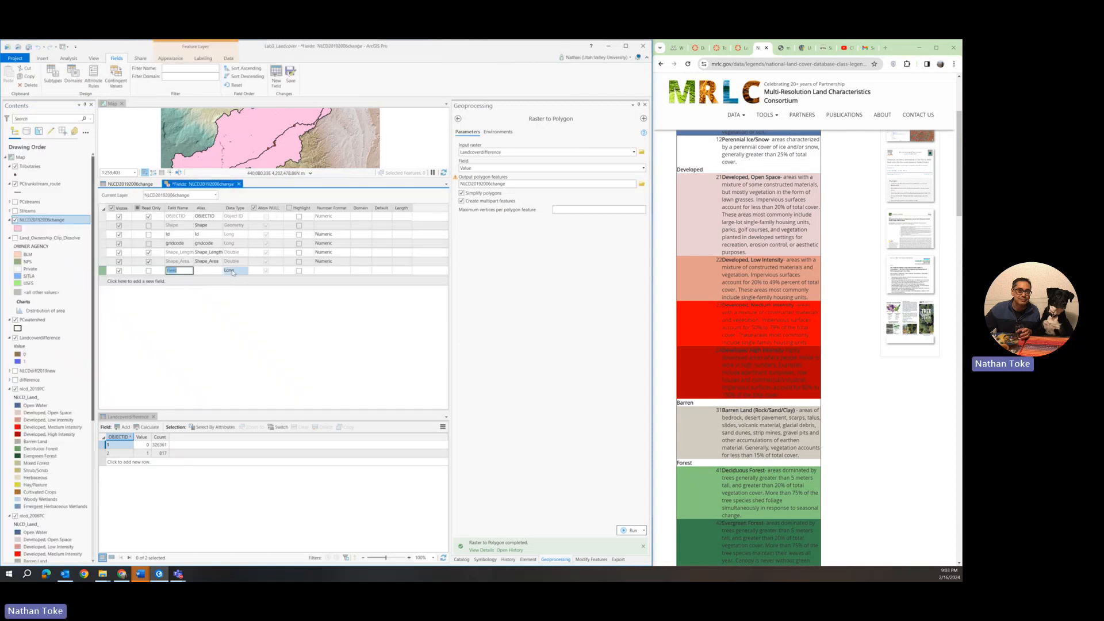
{"action": "left_click", "coordinate": [233, 271]}
{"action": "left_click", "coordinate": [232, 279]}
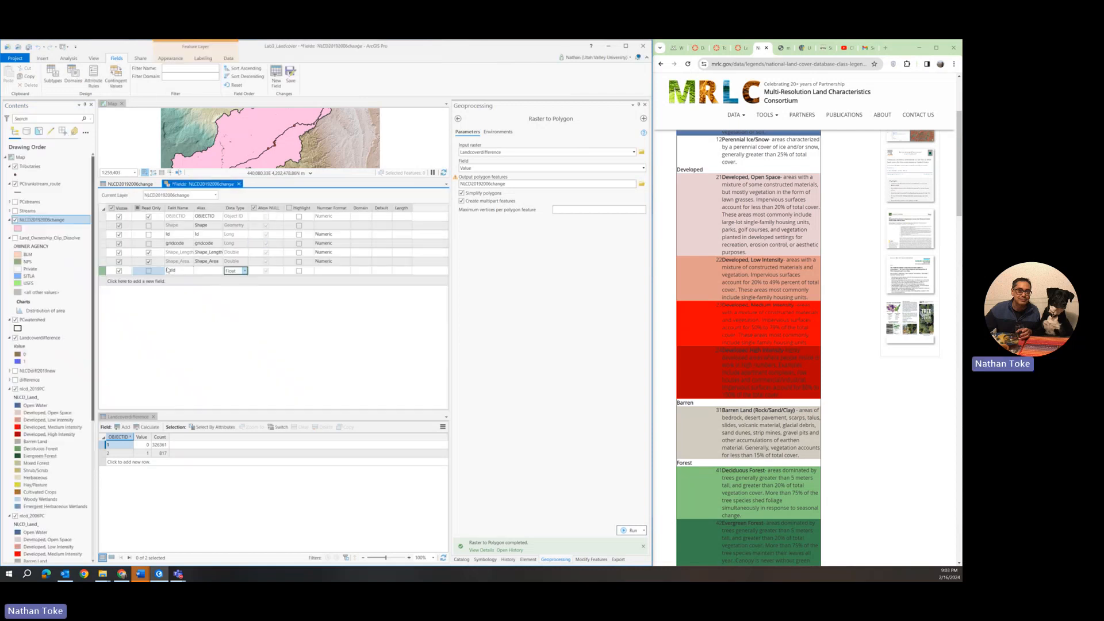
- Name the new Float field Sqmiles
{"action": "left_click", "coordinate": [175, 271]}
{"action": "left_click", "coordinate": [175, 271]}
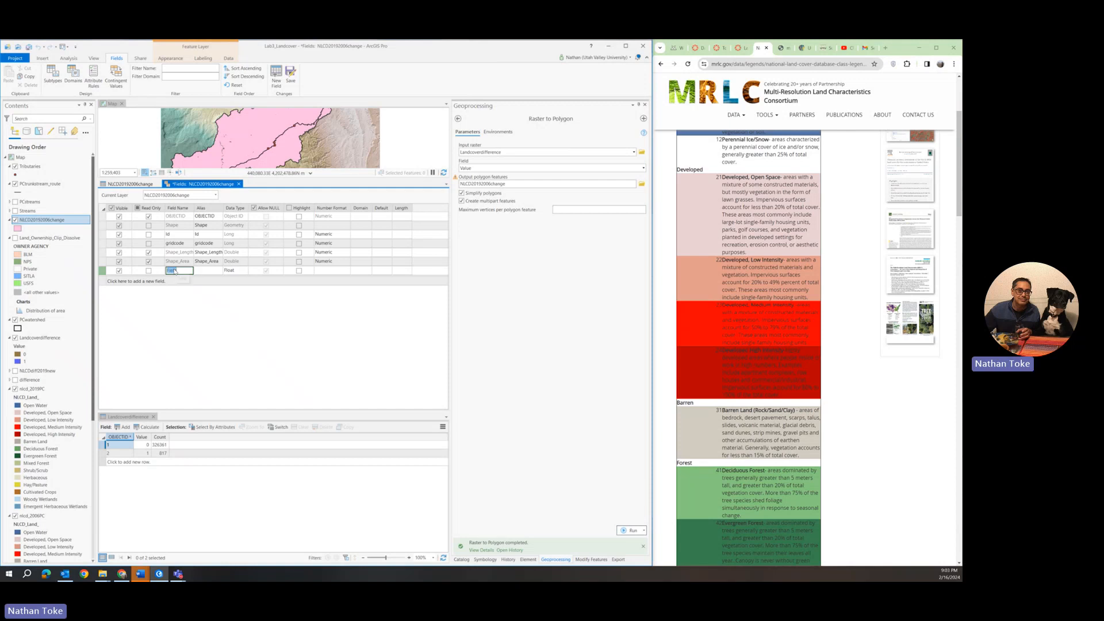
{"action": "type", "text": "Areaar"}
{"action": "key", "text": "BackSpace"}
{"action": "key", "text": "BackSpace"}
{"action": "type", "text": "Sqmiles"}
{"action": "key", "text": "Return"}
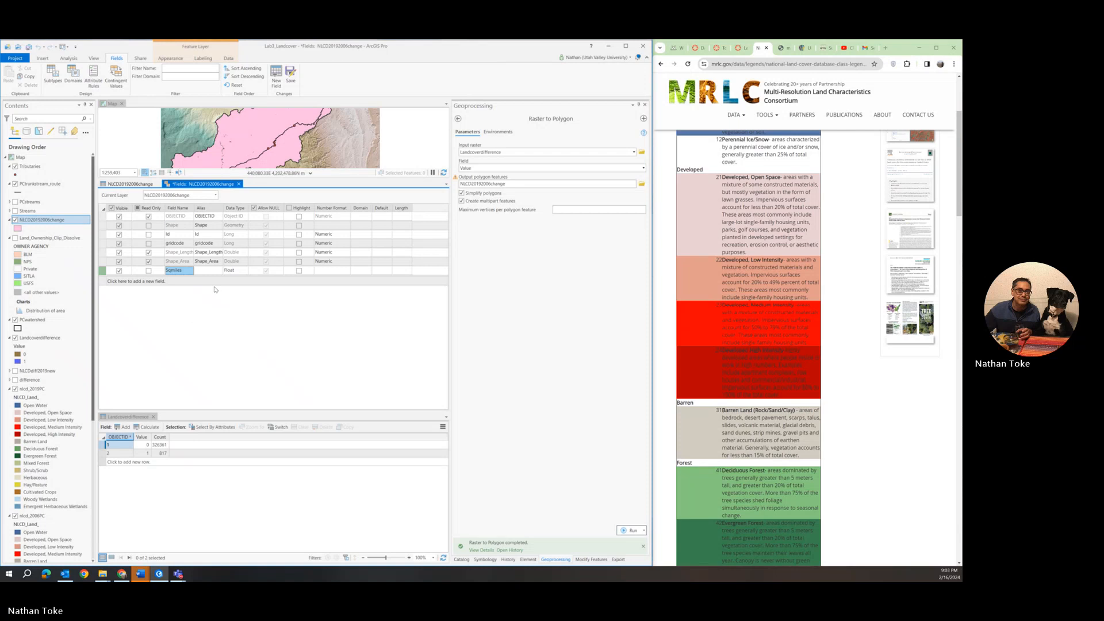
- Save the new Sqmiles field, close the field design view and open Calculate Geometry for that field
{"action": "left_click", "coordinate": [290, 74]}
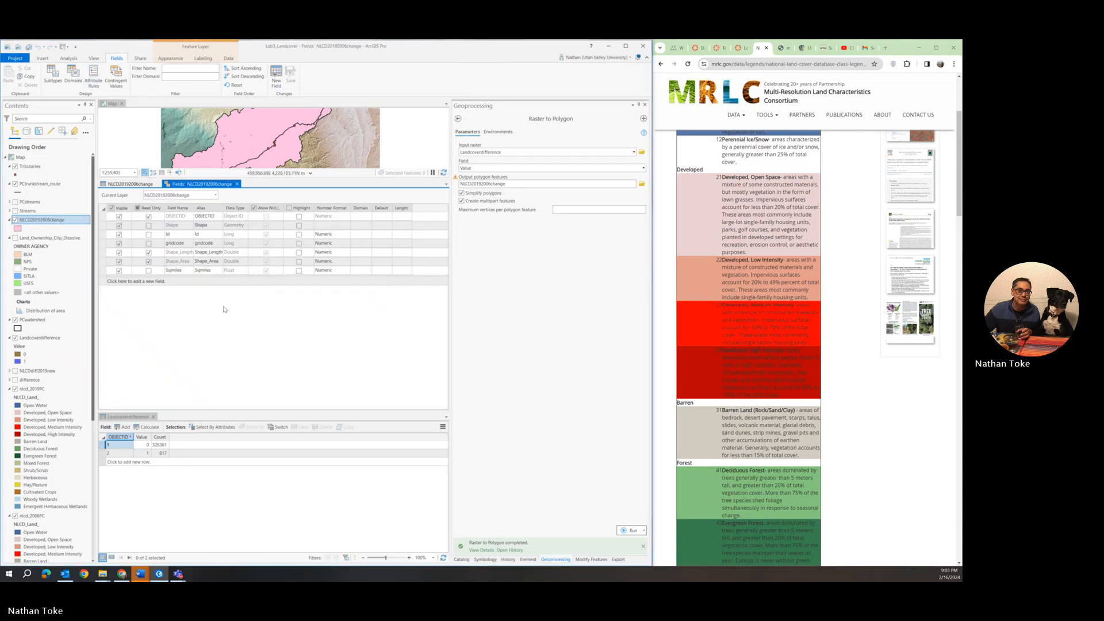
{"action": "left_click", "coordinate": [237, 183]}
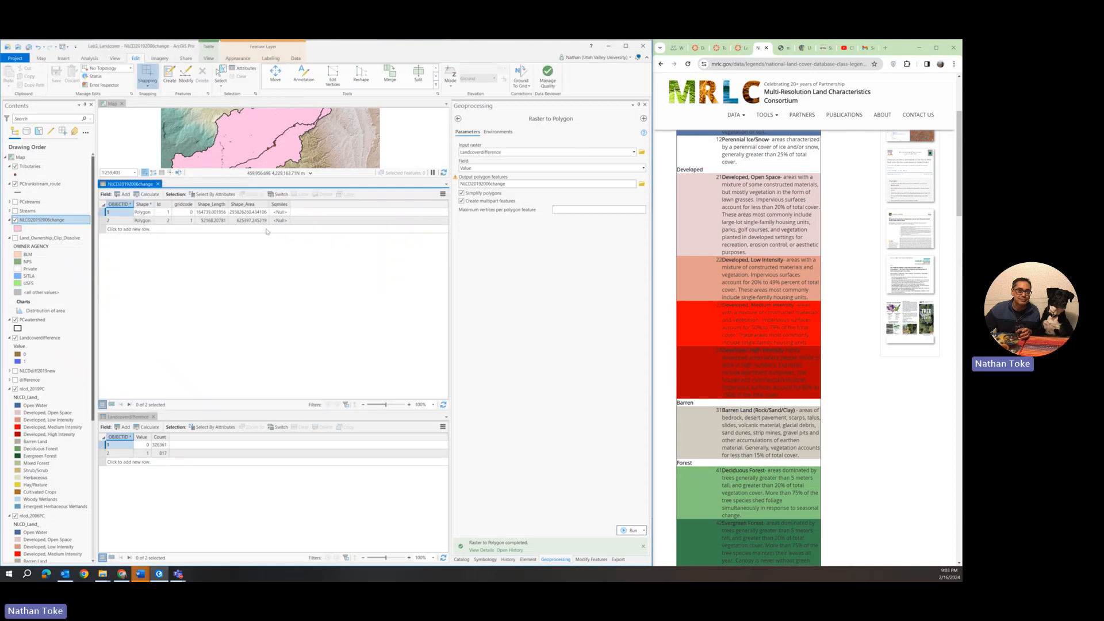
{"action": "right_click", "coordinate": [282, 206]}
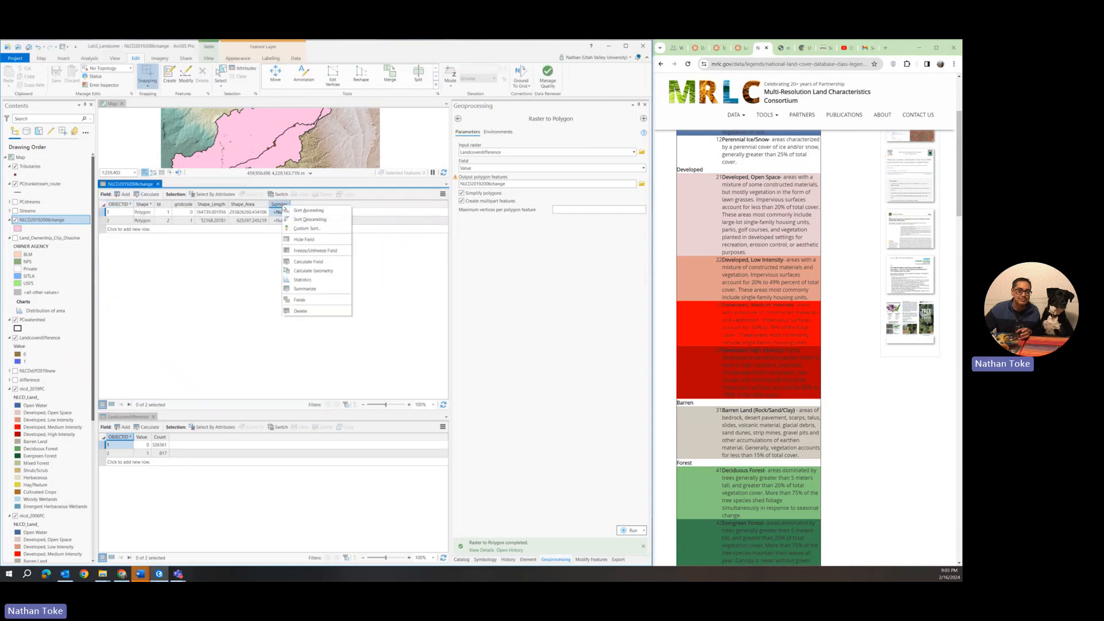
{"action": "left_click", "coordinate": [312, 271]}
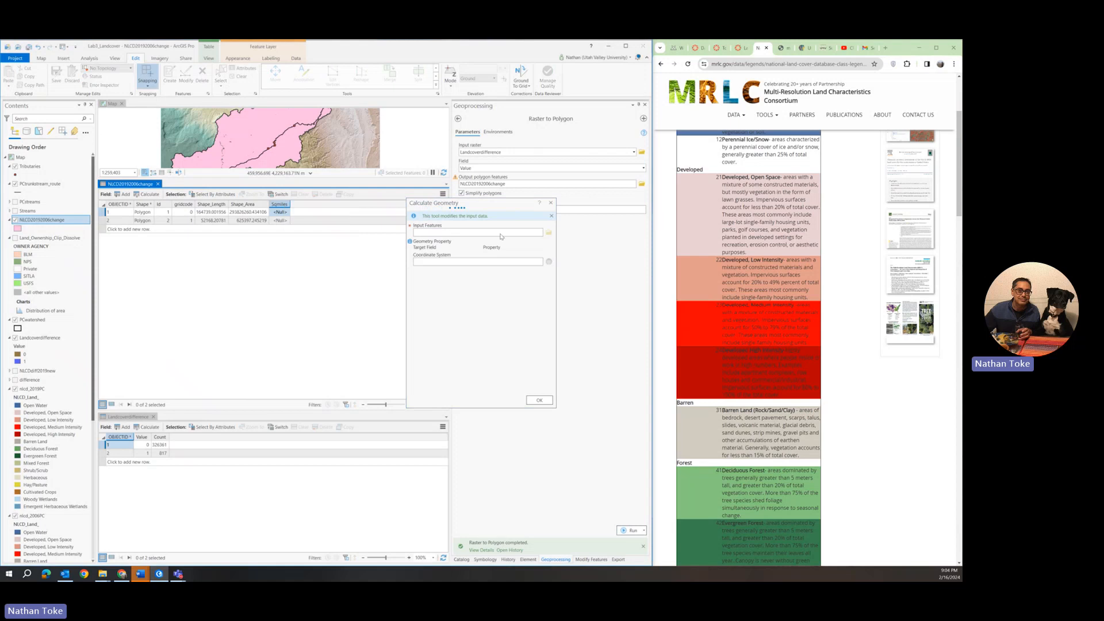
- Calculate Sqmiles as Area in Square miles (United States), using the current map's coordinate system
{"action": "left_click", "coordinate": [479, 255]}
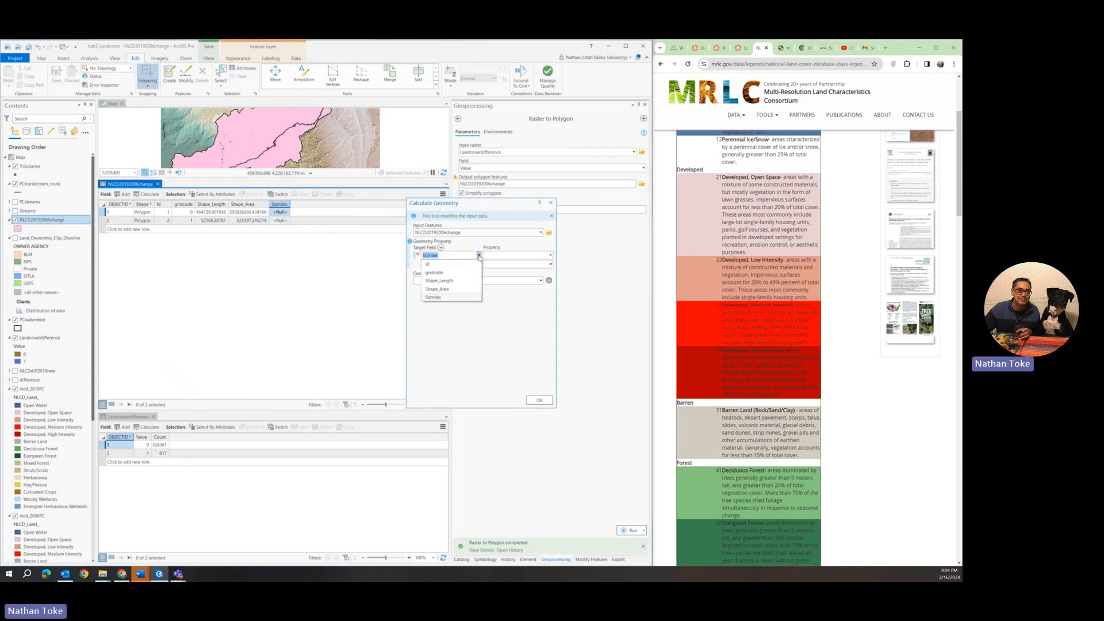
{"action": "left_click", "coordinate": [479, 255]}
{"action": "left_click", "coordinate": [550, 255]}
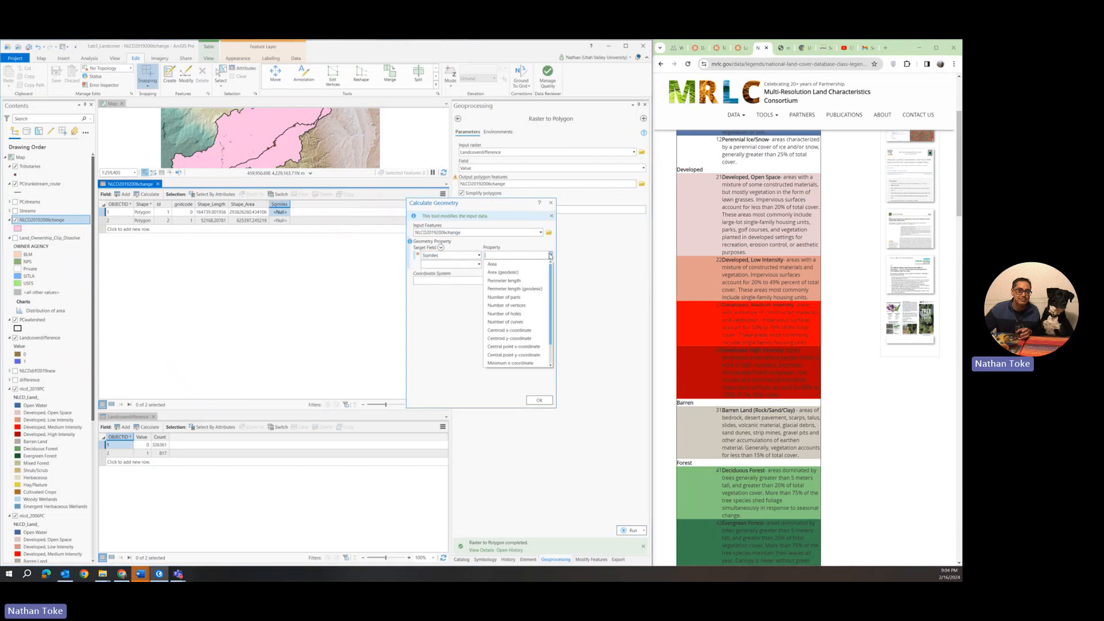
{"action": "left_click", "coordinate": [504, 266]}
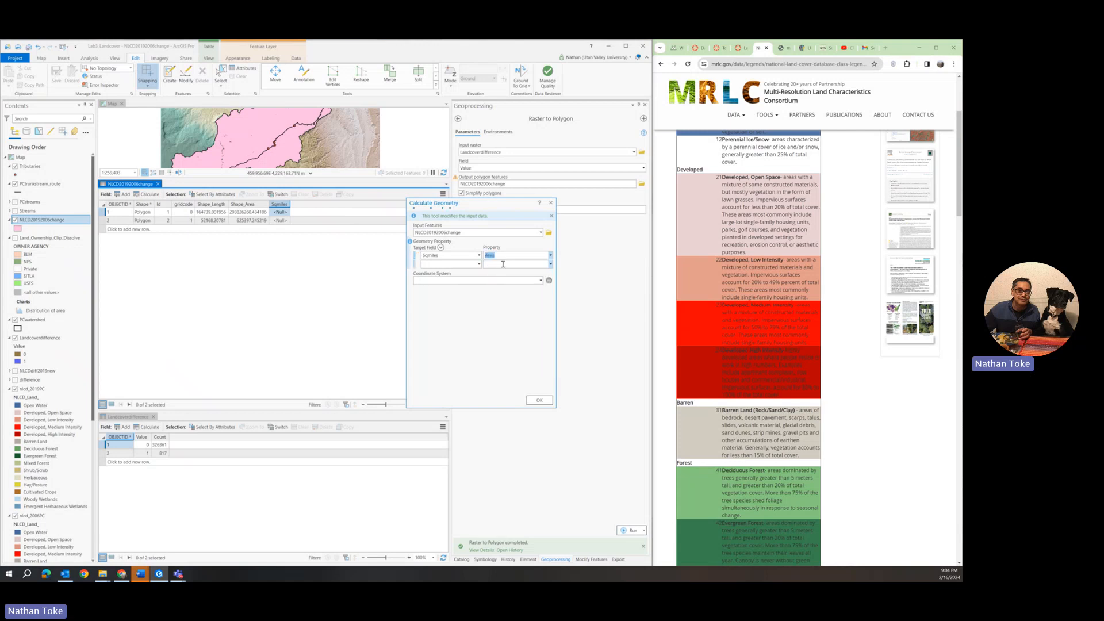
{"action": "left_click", "coordinate": [544, 281]}
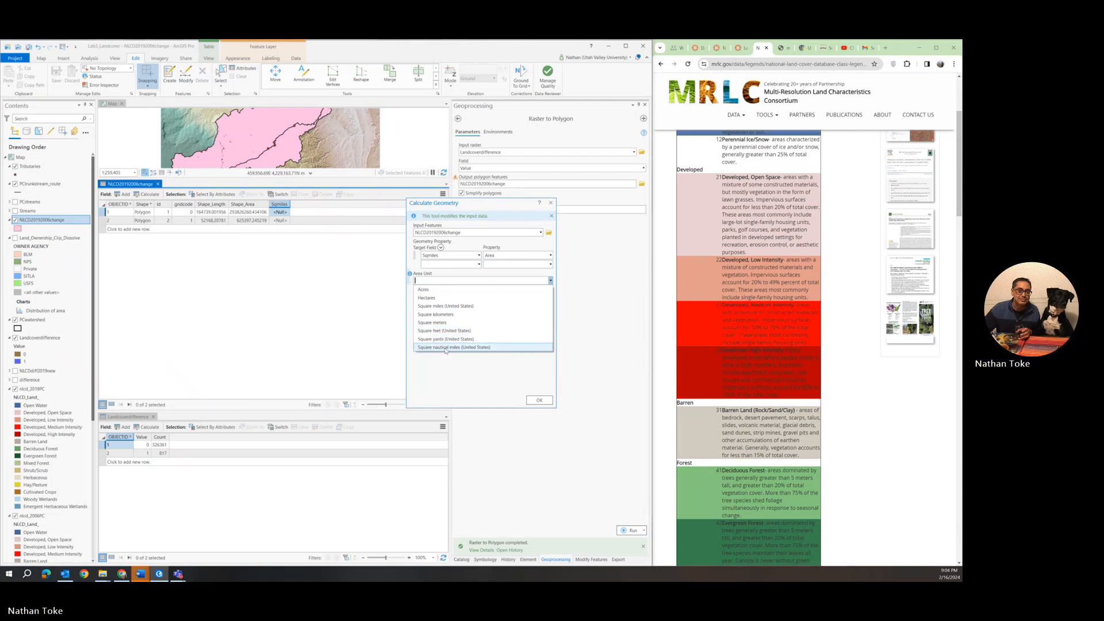
{"action": "left_click", "coordinate": [442, 306]}
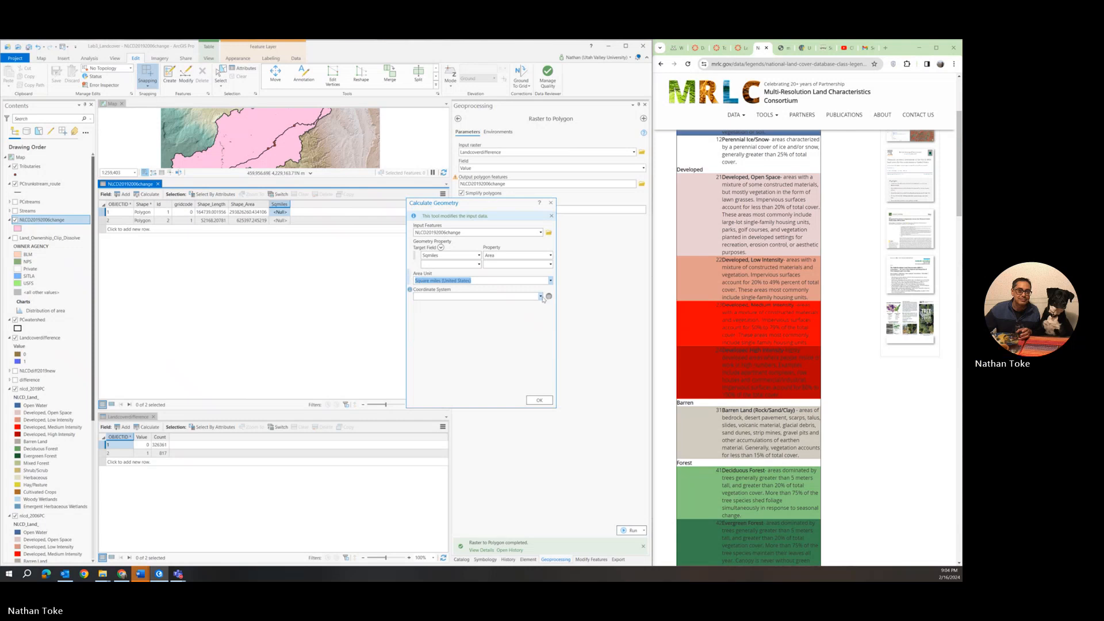
{"action": "left_click", "coordinate": [541, 297]}
{"action": "left_click", "coordinate": [541, 297]}
{"action": "left_click", "coordinate": [540, 296]}
{"action": "left_click", "coordinate": [482, 303]}
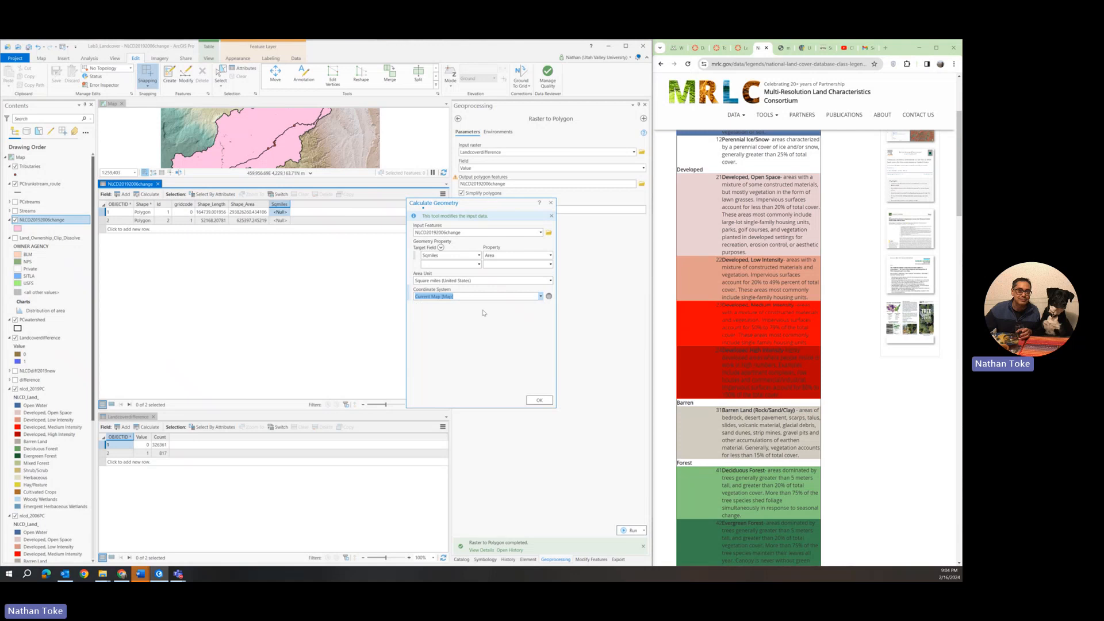
{"action": "left_click", "coordinate": [538, 399]}
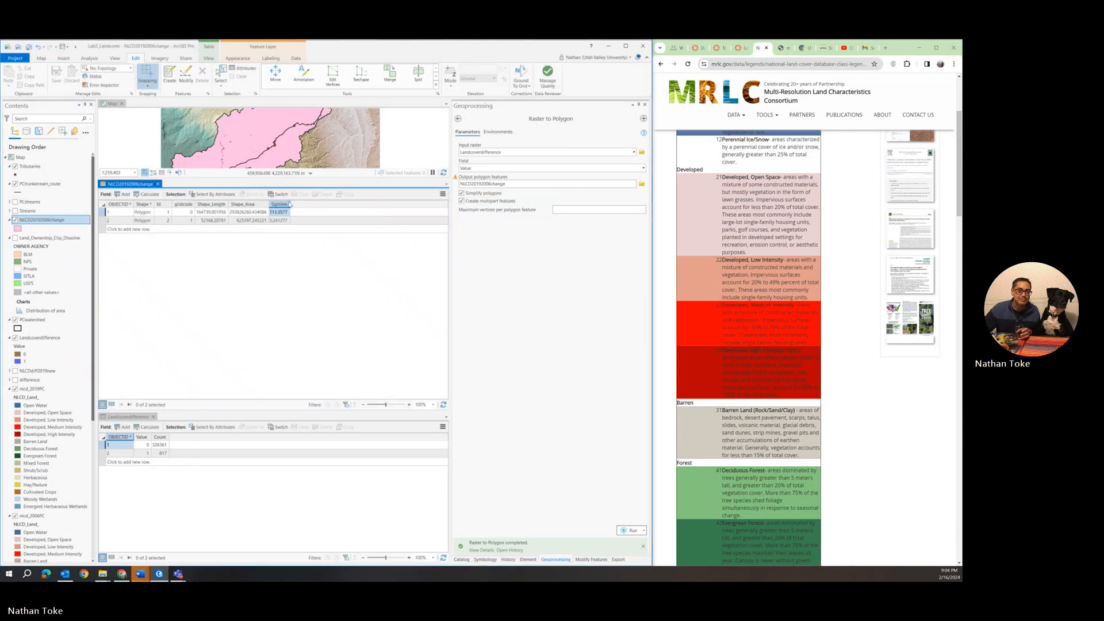
- Widen the Sqmiles column to read the polygon areas, and close both attribute tables
{"action": "left_click_drag", "start_coordinate": [291, 204], "coordinate": [311, 205]}
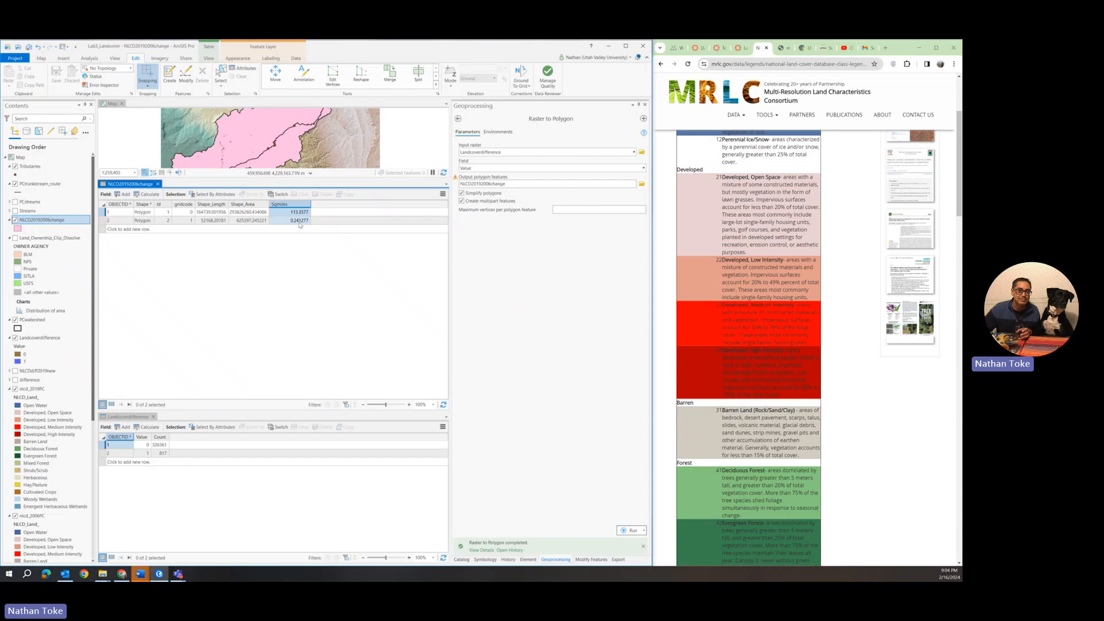
{"action": "left_click", "coordinate": [157, 184]}
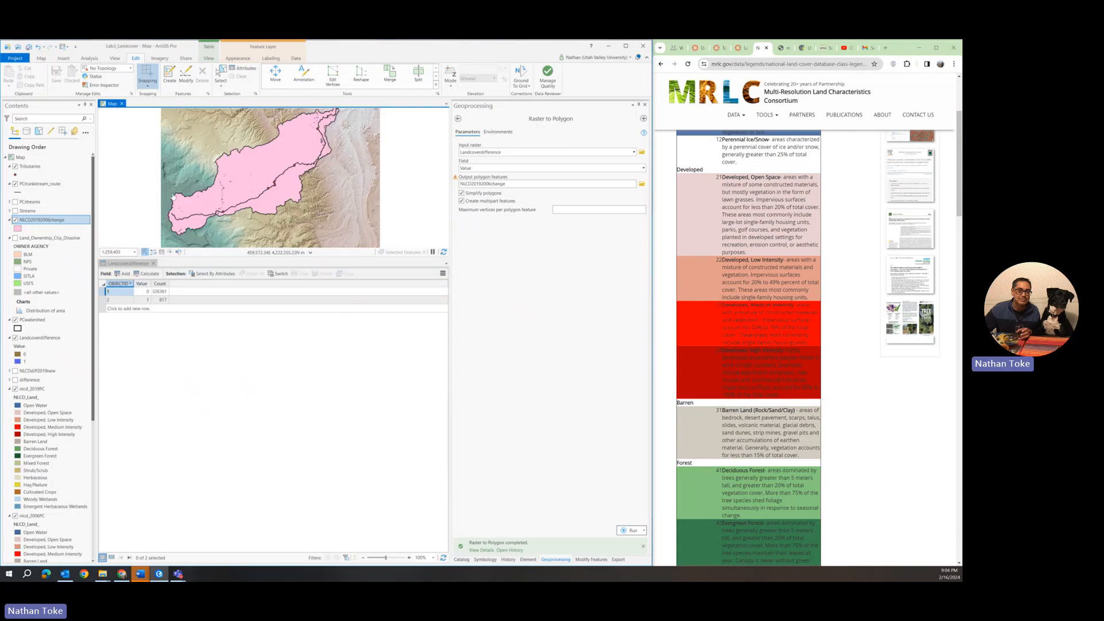
{"action": "left_click", "coordinate": [154, 263]}
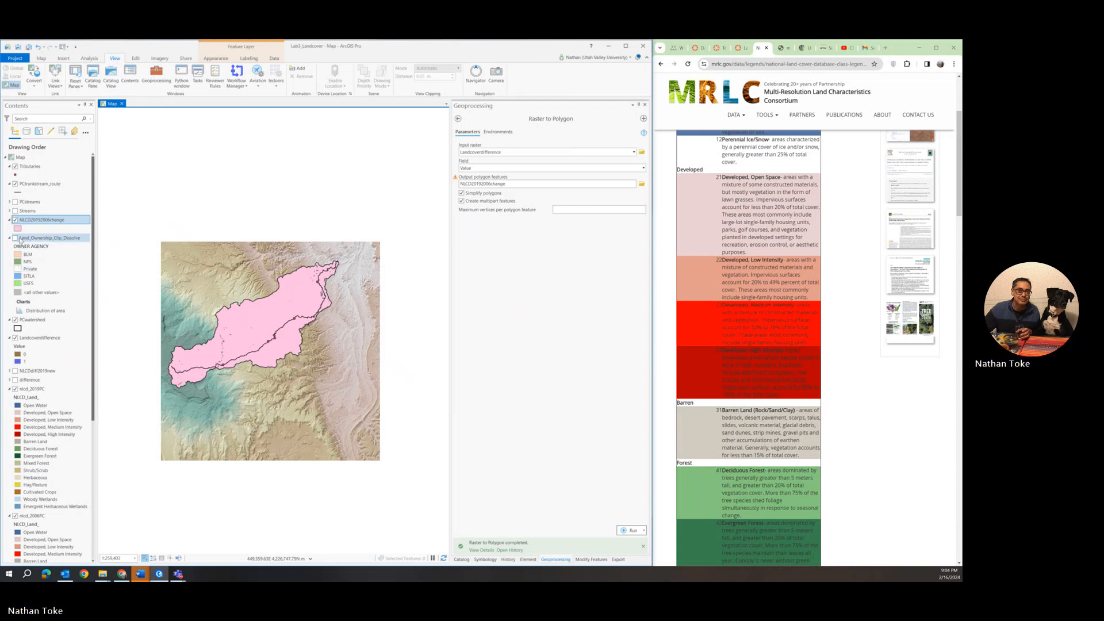
- Move the NLCD20192006change layer below PCwatershed in the drawing order and turn it off
{"action": "left_click_drag", "start_coordinate": [21, 240], "coordinate": [56, 338]}
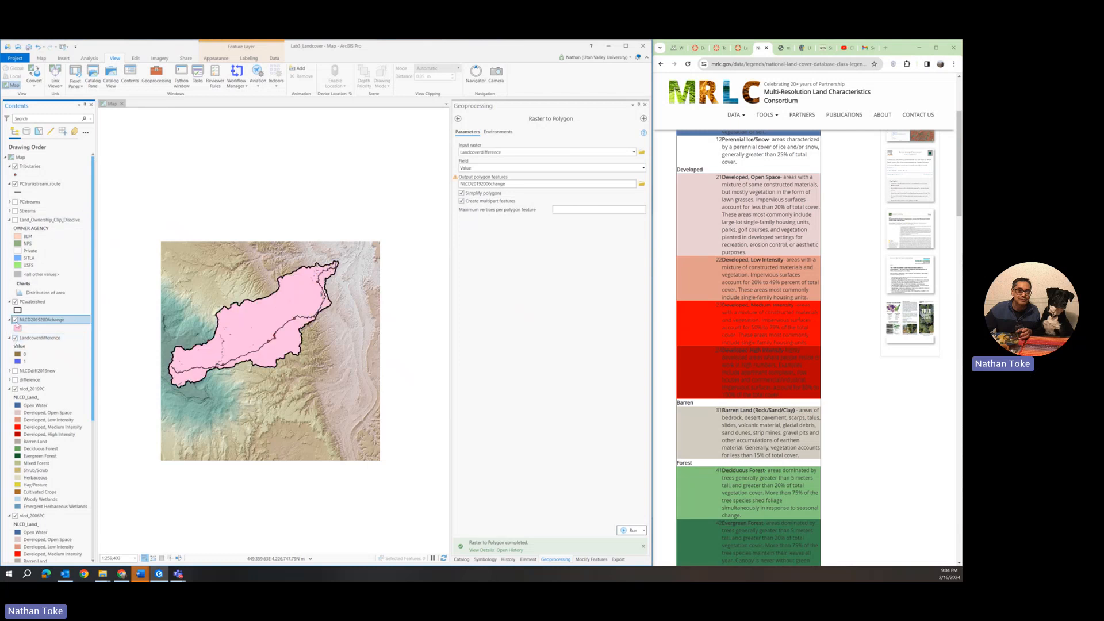
{"action": "left_click", "coordinate": [15, 320]}
{"action": "left_click", "coordinate": [15, 320]}
{"action": "left_click", "coordinate": [15, 320]}
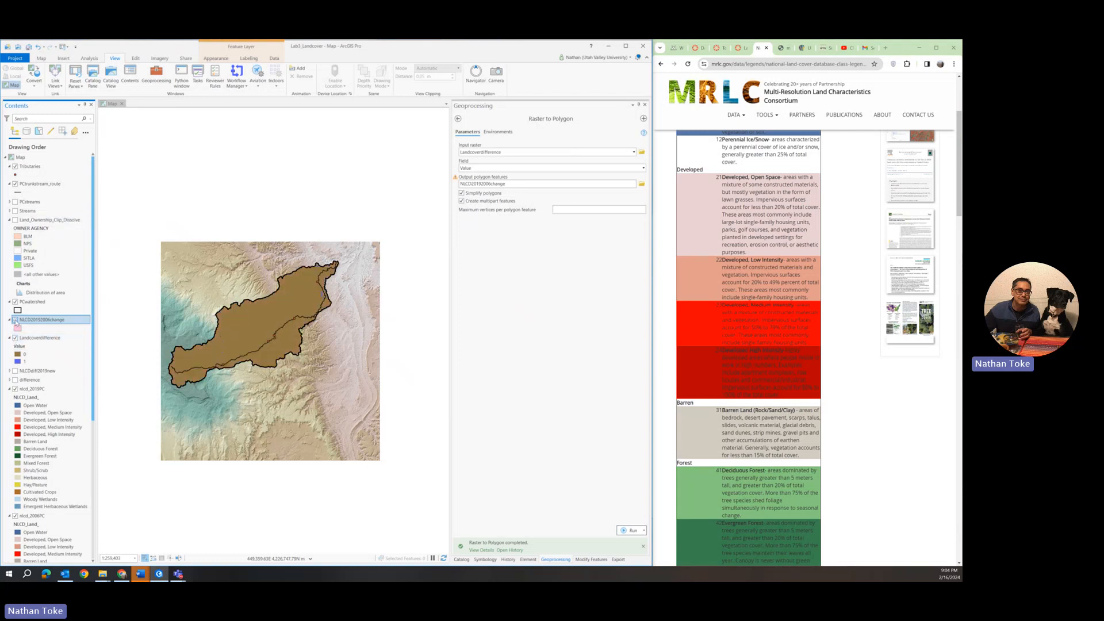
{"action": "left_click", "coordinate": [15, 320]}
{"action": "left_click", "coordinate": [15, 320]}
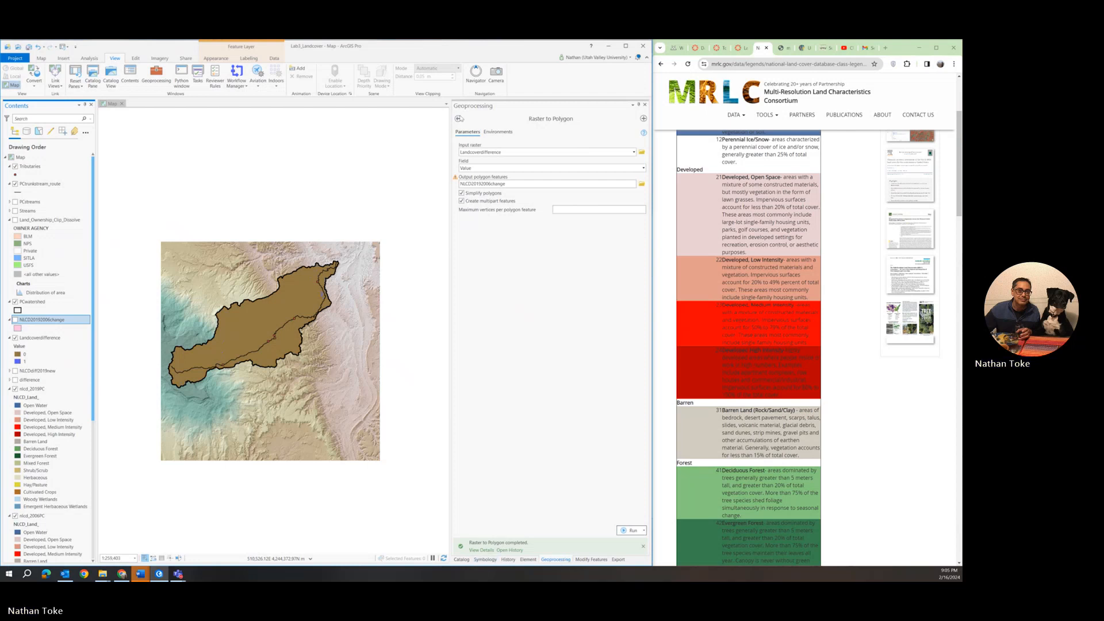
- Open Raster Calculator and build the expression Con("Landcoverdifference" ==1 ,"nlcd_2019PC")
{"action": "left_click", "coordinate": [458, 119]}
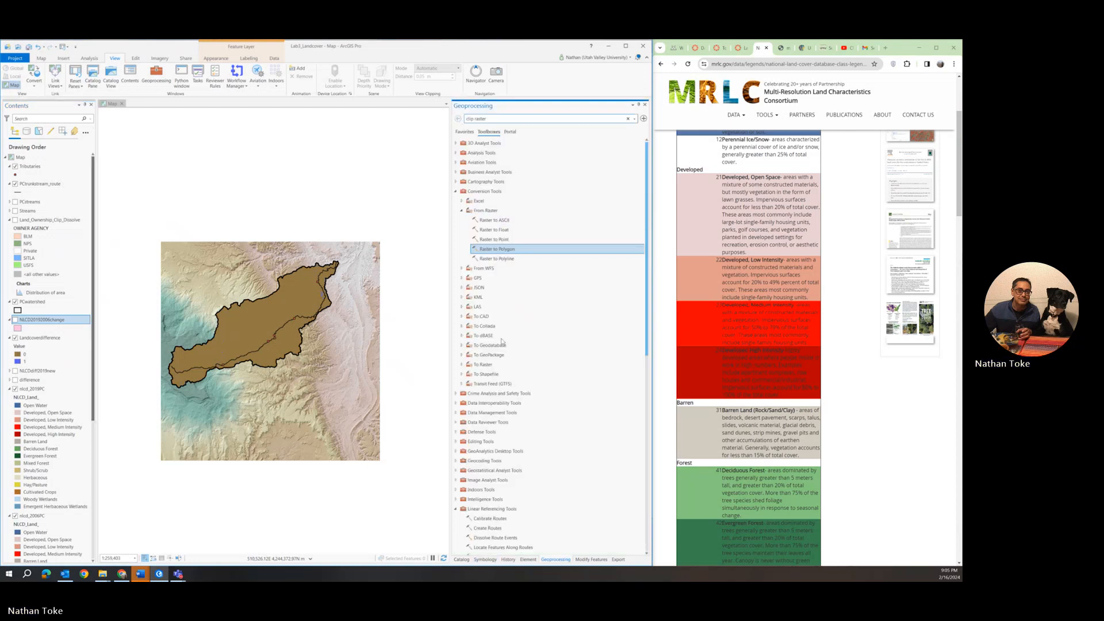
{"action": "scroll", "coordinate": [492, 370], "scroll_direction": "down", "scroll_amount": 13}
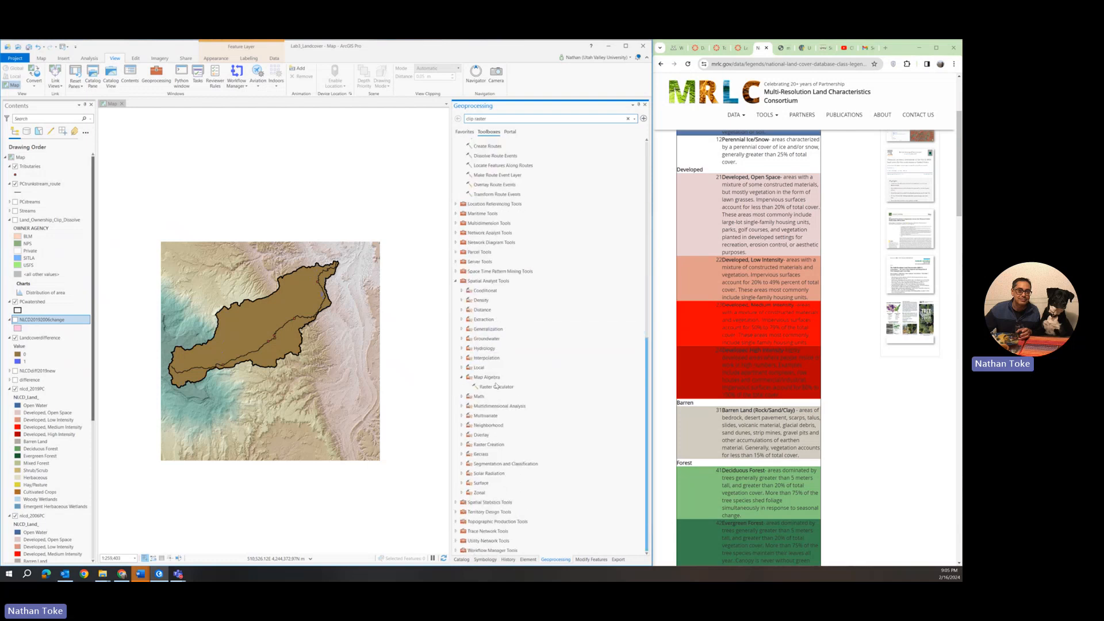
{"action": "double_click", "coordinate": [496, 387]}
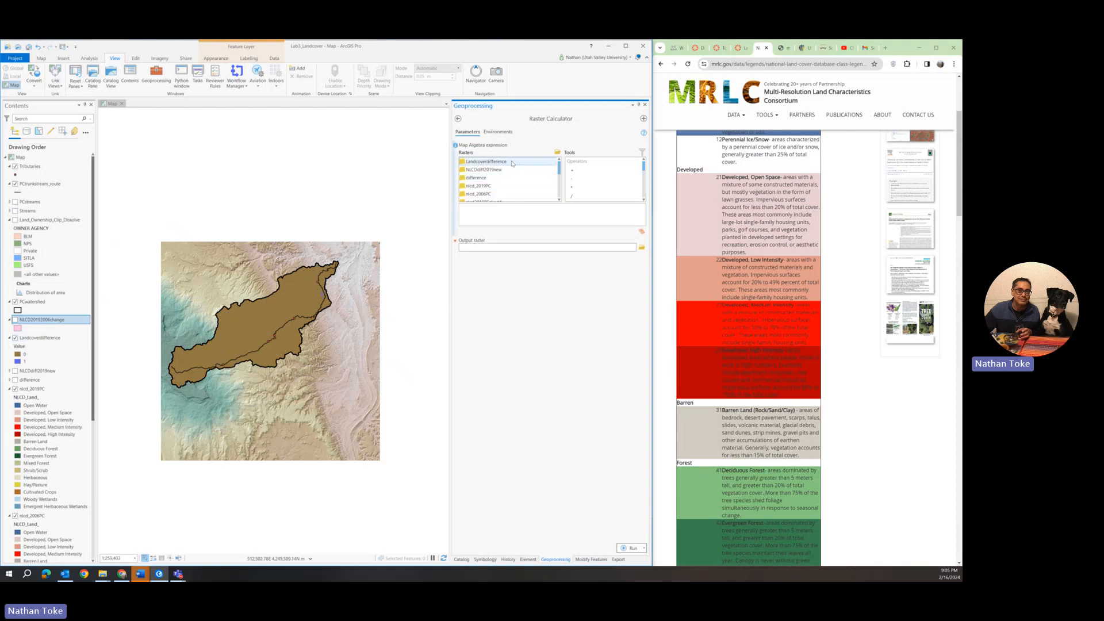
{"action": "scroll", "coordinate": [610, 172], "scroll_direction": "down", "scroll_amount": 5}
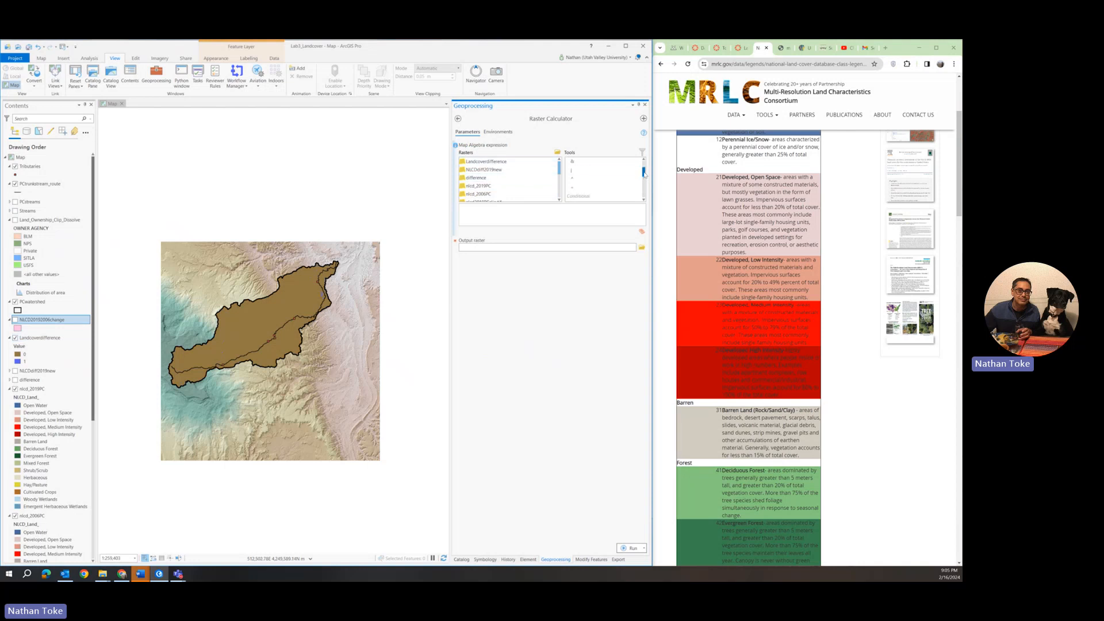
{"action": "double_click", "coordinate": [574, 170]}
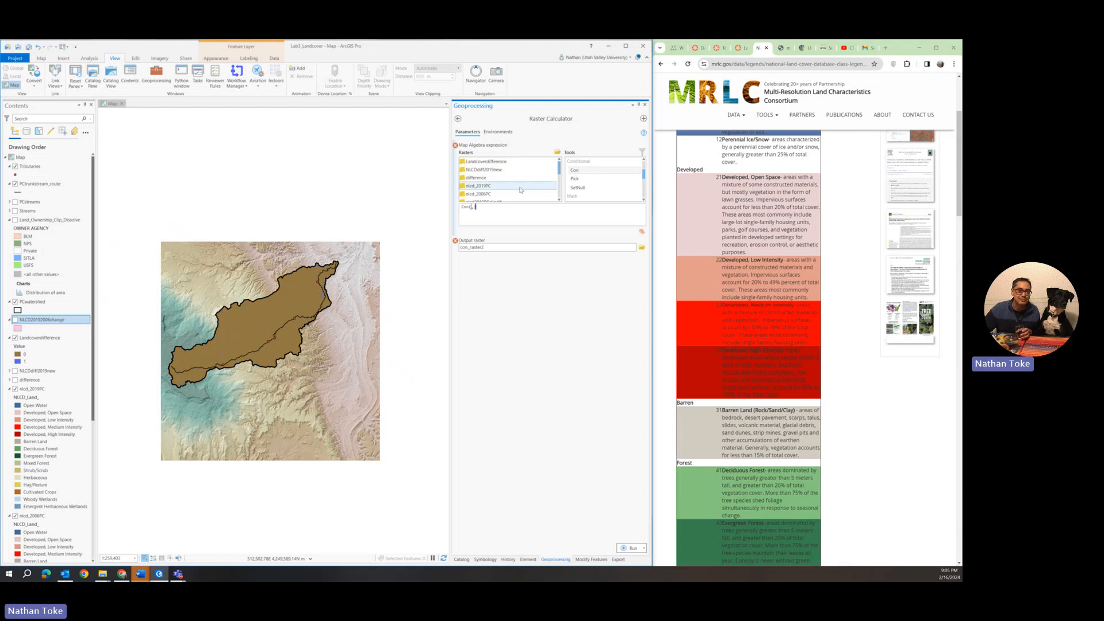
{"action": "double_click", "coordinate": [491, 163]}
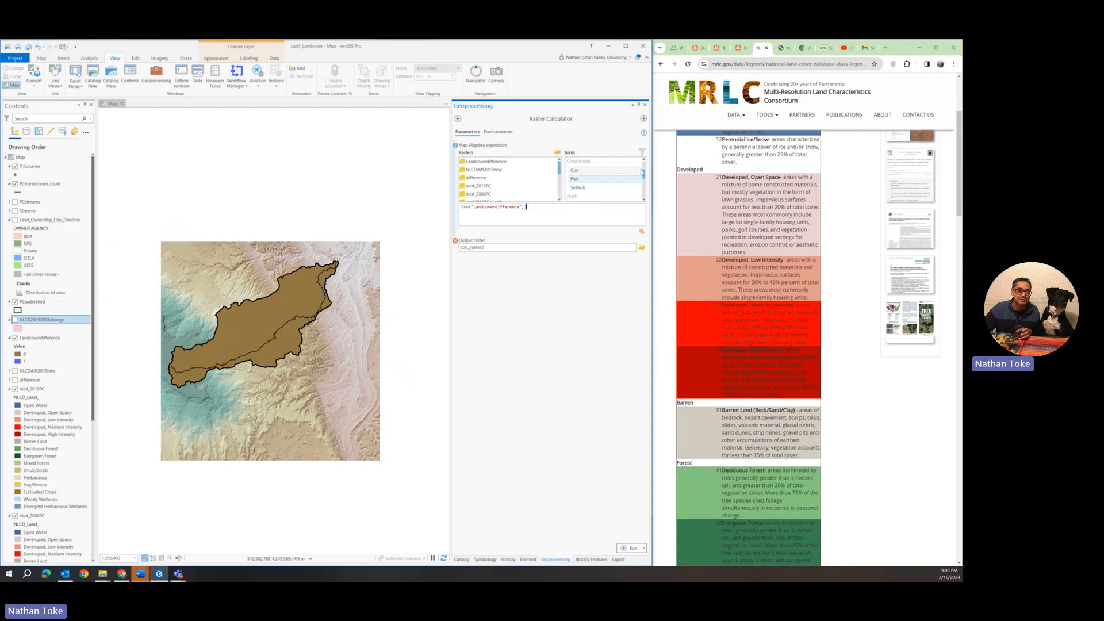
{"action": "scroll", "coordinate": [644, 176], "scroll_direction": "up", "scroll_amount": 3}
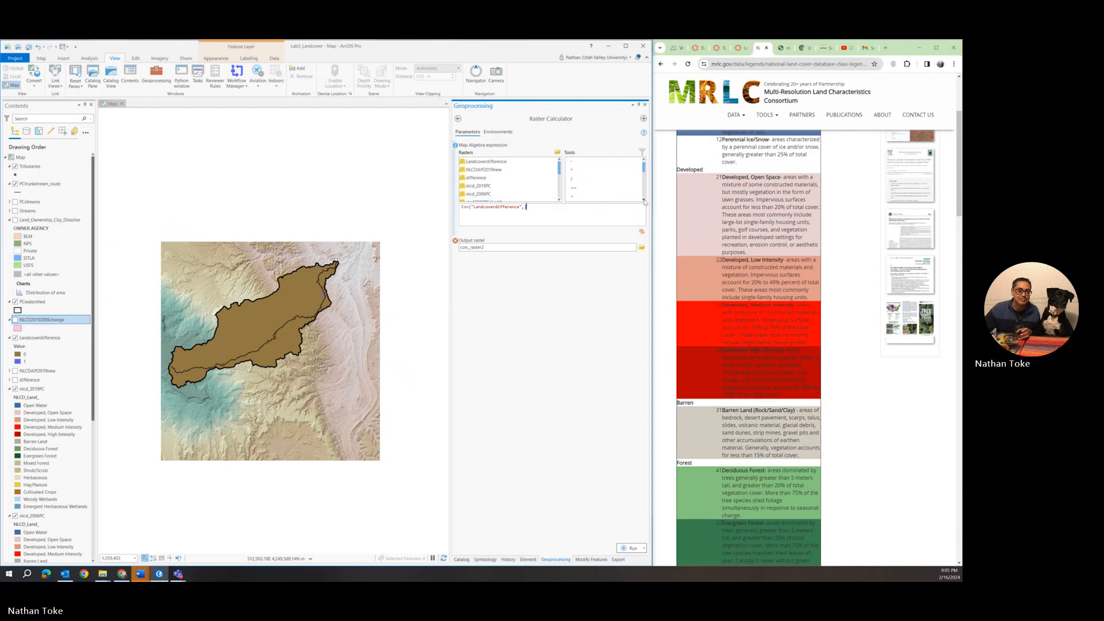
{"action": "double_click", "coordinate": [587, 189]}
{"action": "double_click", "coordinate": [480, 186]}
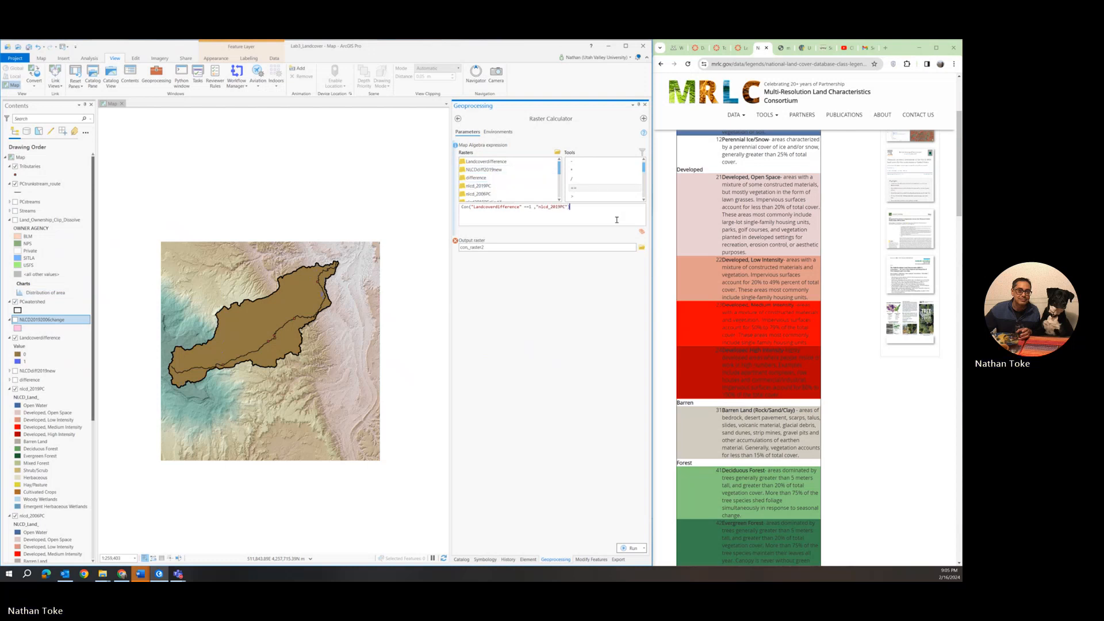
- Name the output raster NewLC2019 in the project geodatabase and run Raster Calculator
{"action": "left_click", "coordinate": [487, 248]}
{"action": "mouse_move", "coordinate": [635, 248]}
{"action": "left_mouse_down"}
{"action": "mouse_move", "coordinate": [587, 247]}
{"action": "mouse_move", "coordinate": [621, 251]}
{"action": "left_mouse_up"}
{"action": "left_click", "coordinate": [634, 248]}
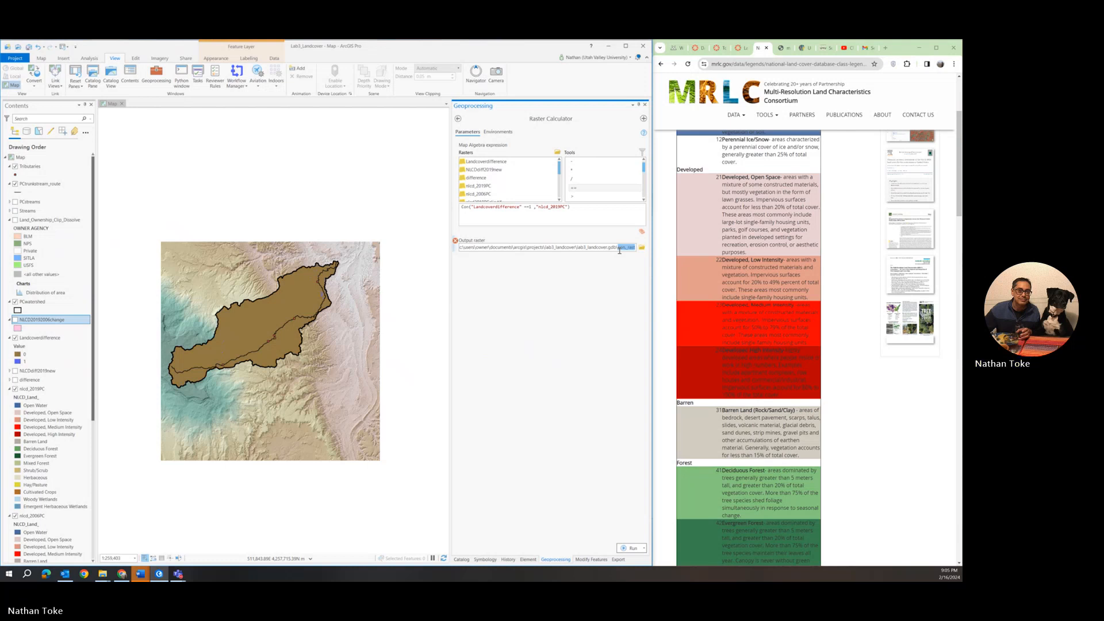
{"action": "type", "text": "New"}
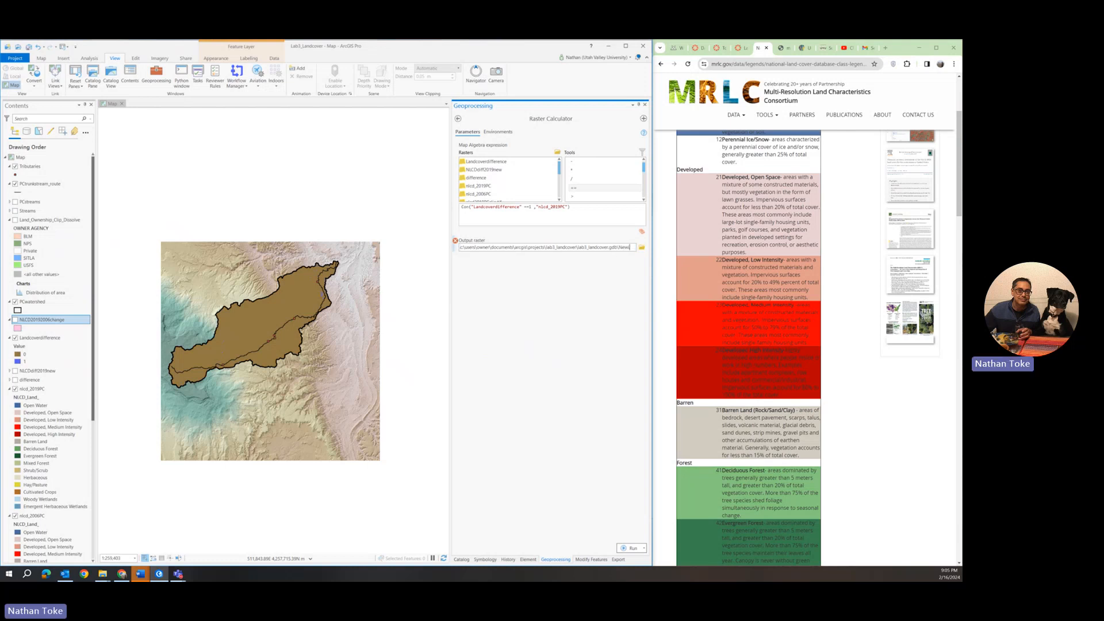
{"action": "type", "text": "LC2019"}
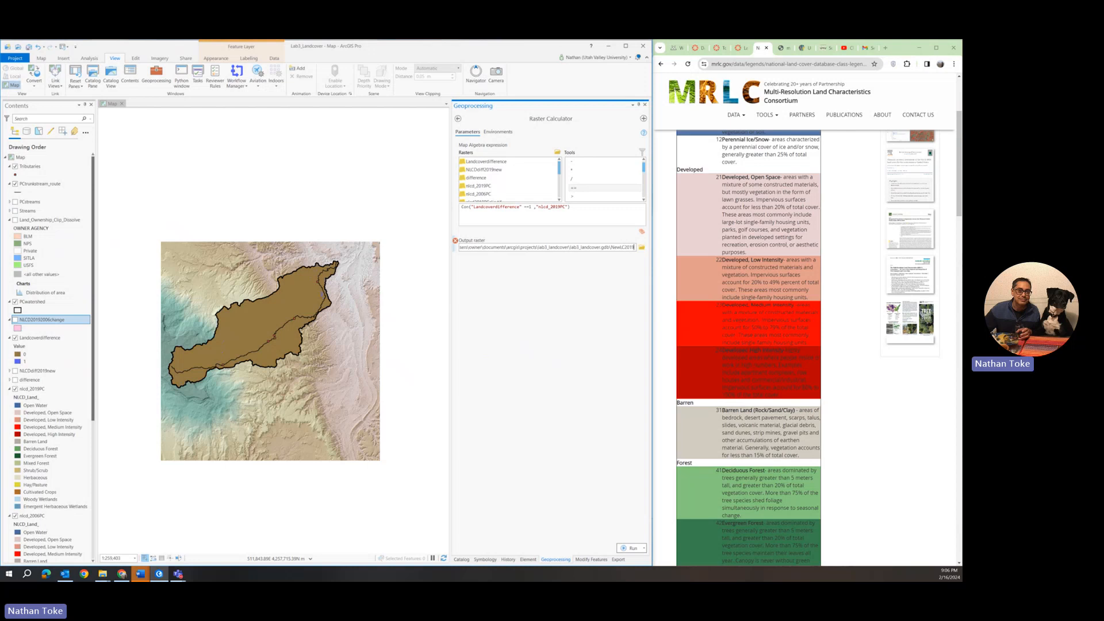
{"action": "left_click", "coordinate": [633, 549]}
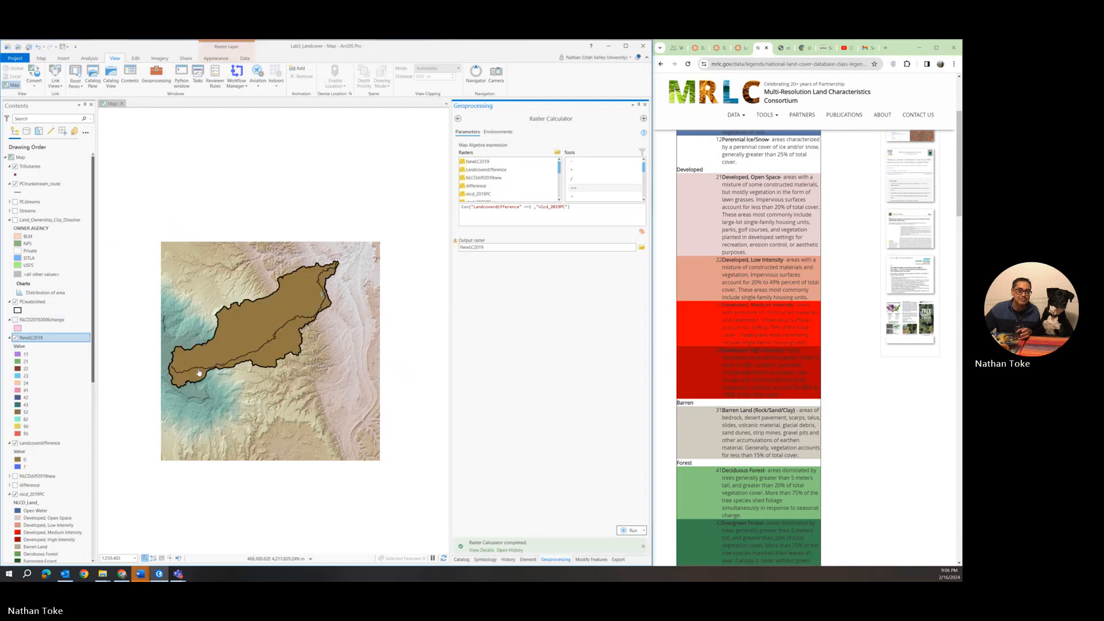
- Inspect the NewLC2019 cells up close, hiding and restoring Landcoverdifference to compare them with the 2019 land cover
{"action": "scroll", "coordinate": [236, 354], "scroll_direction": "up", "scroll_amount": 10}
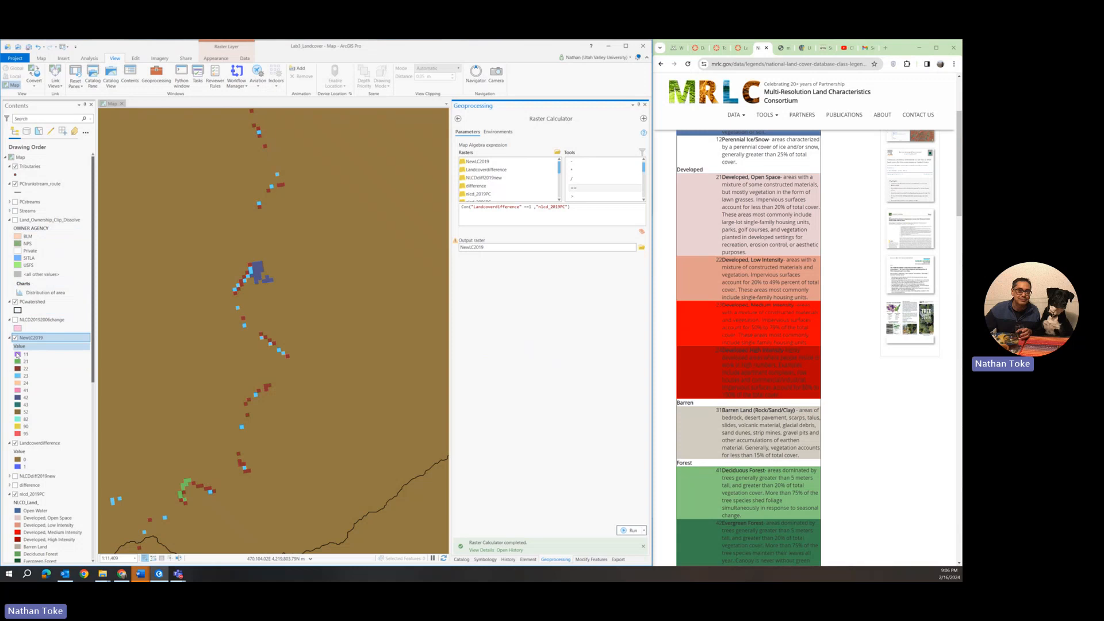
{"action": "left_click", "coordinate": [15, 443]}
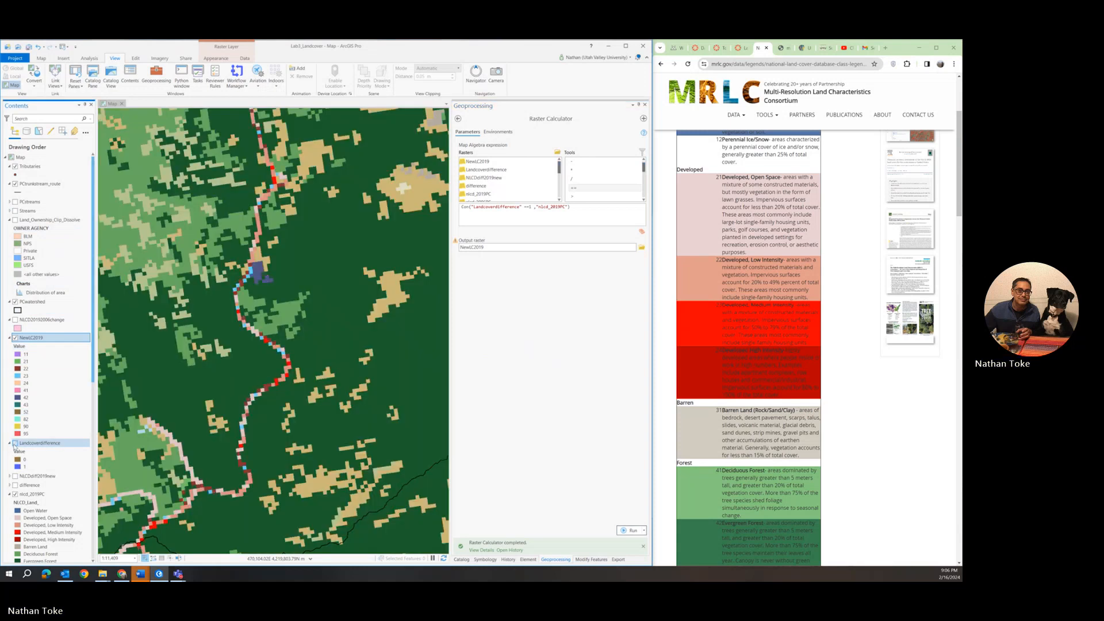
{"action": "left_click", "coordinate": [15, 443]}
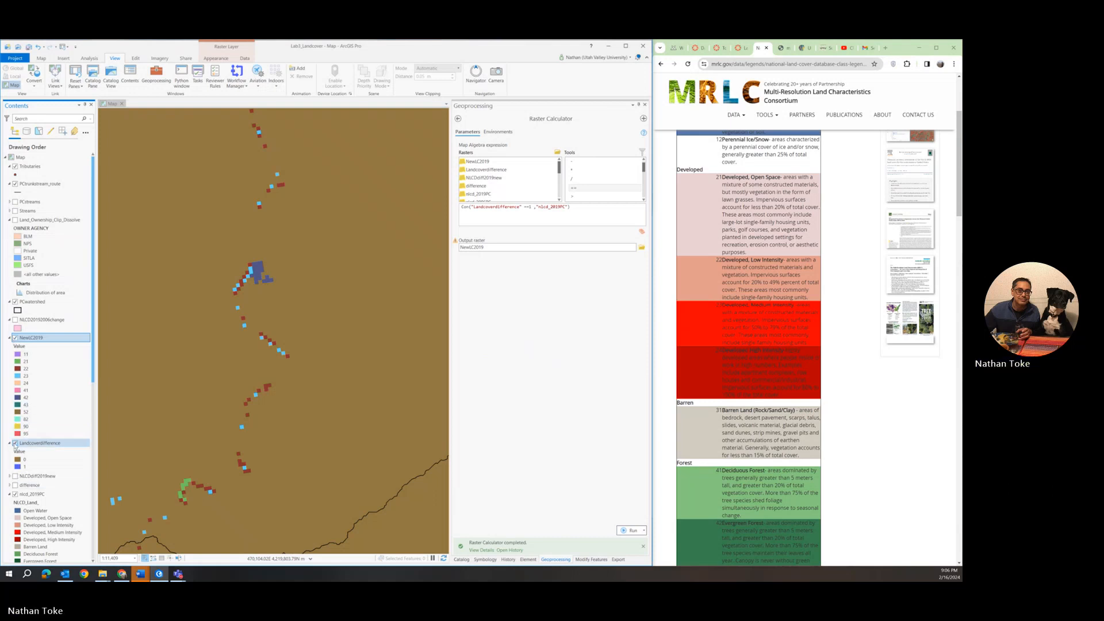
- Turn off the nlcd_2019PC and nlcd_2006PC layers and collapse their legends
{"action": "scroll", "coordinate": [16, 443], "scroll_direction": "down", "scroll_amount": 3}
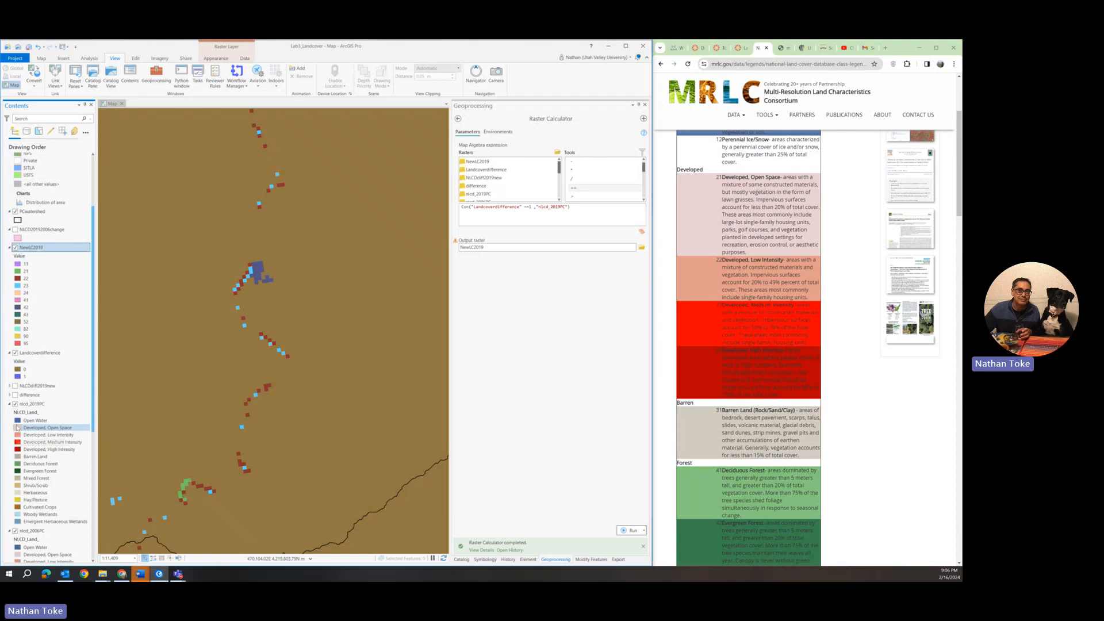
{"action": "left_click", "coordinate": [14, 404]}
{"action": "left_click", "coordinate": [9, 404]}
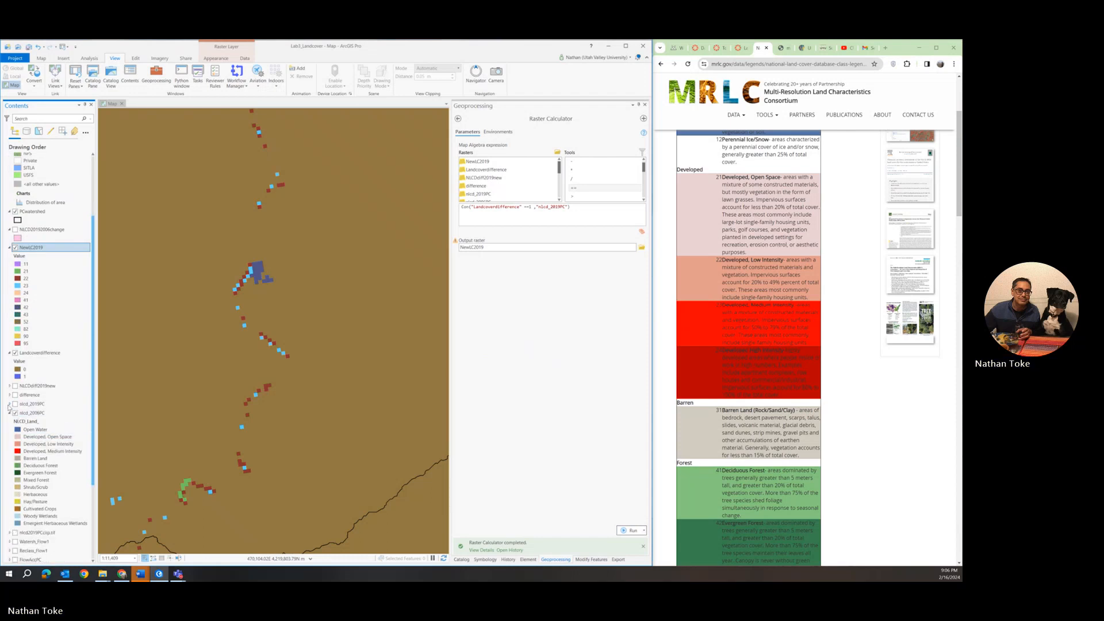
{"action": "left_click", "coordinate": [9, 413]}
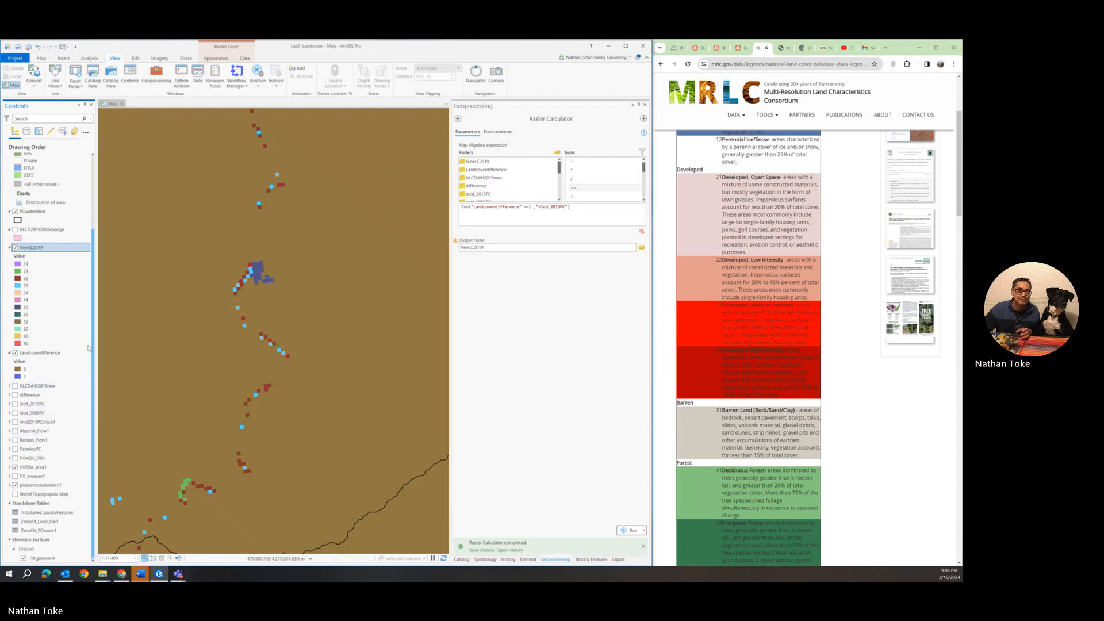
- Turn off the Landcoverdifference layer, then hide and restore NewLC2019 to compare its cells with the terrain beneath
{"action": "left_click", "coordinate": [16, 353]}
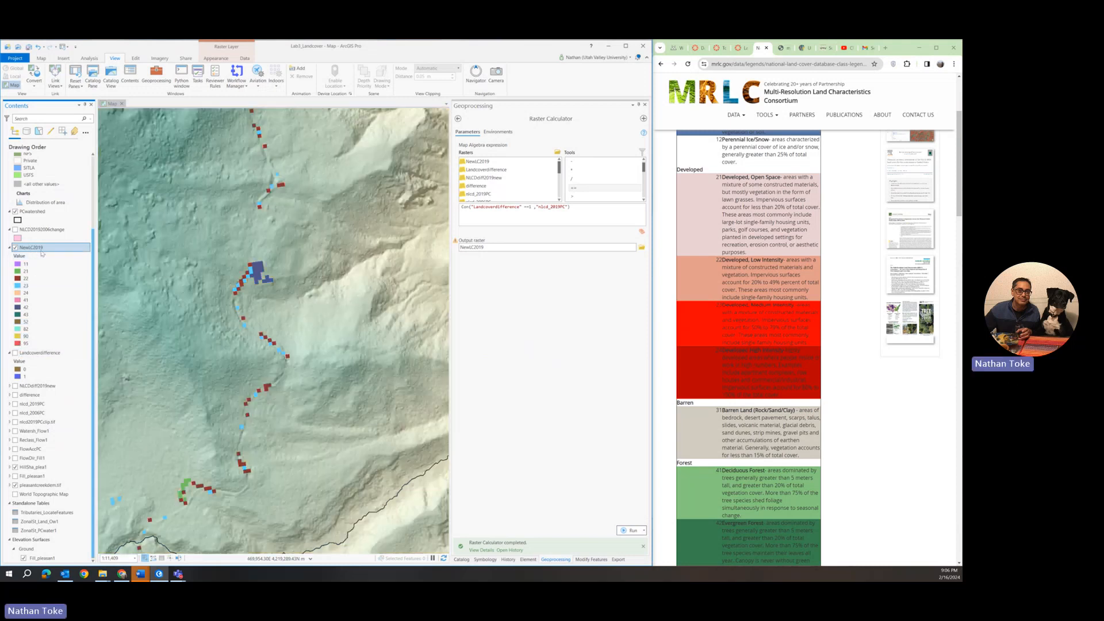
{"action": "left_click", "coordinate": [16, 249]}
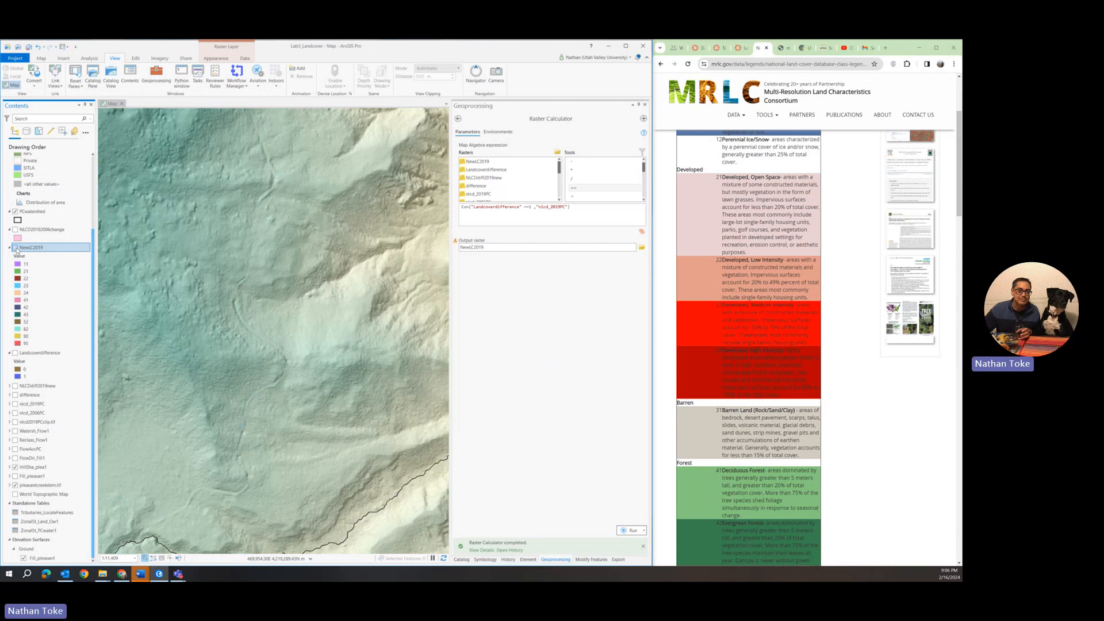
{"action": "left_click", "coordinate": [16, 249]}
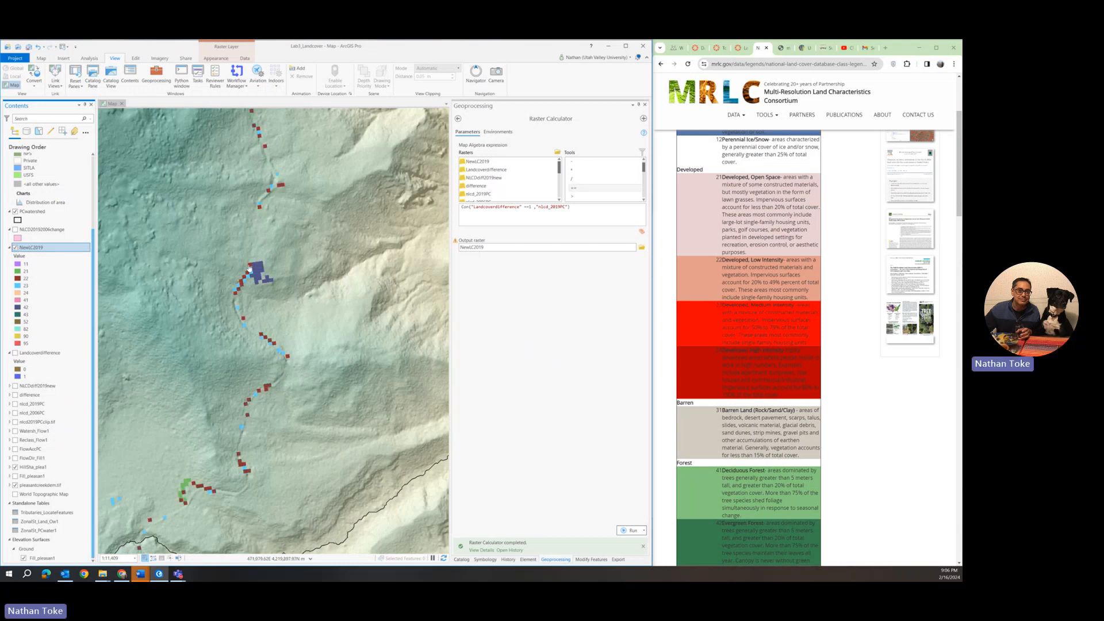
- Turn off the PCwatershed layer and identify the class value of the largest changed patch in NewLC2019
{"action": "left_click", "coordinate": [257, 271]}
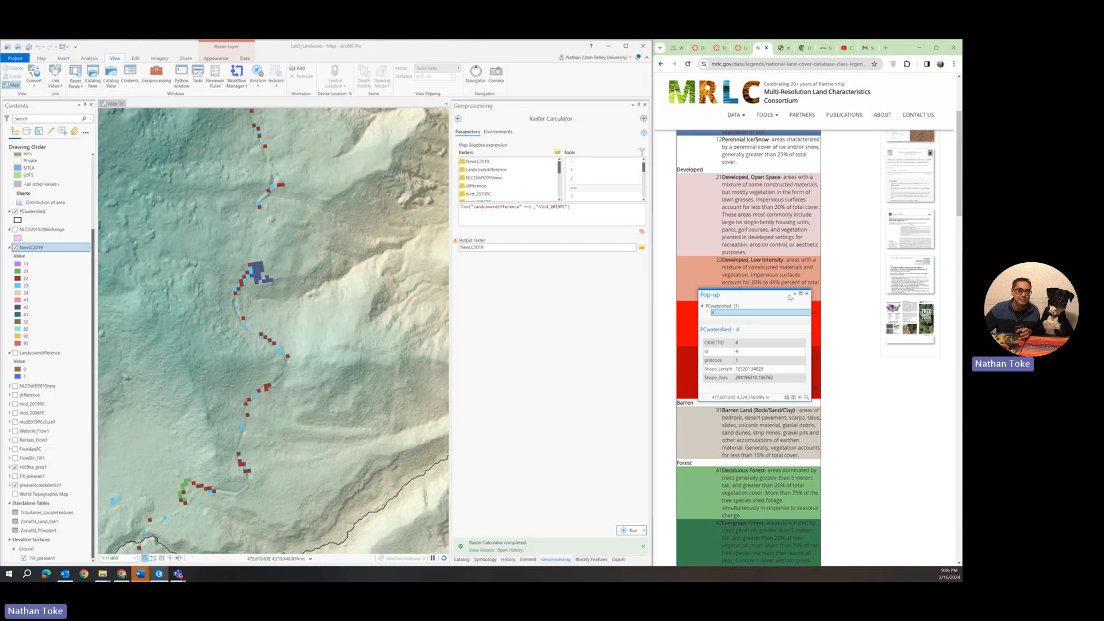
{"action": "left_click", "coordinate": [152, 224]}
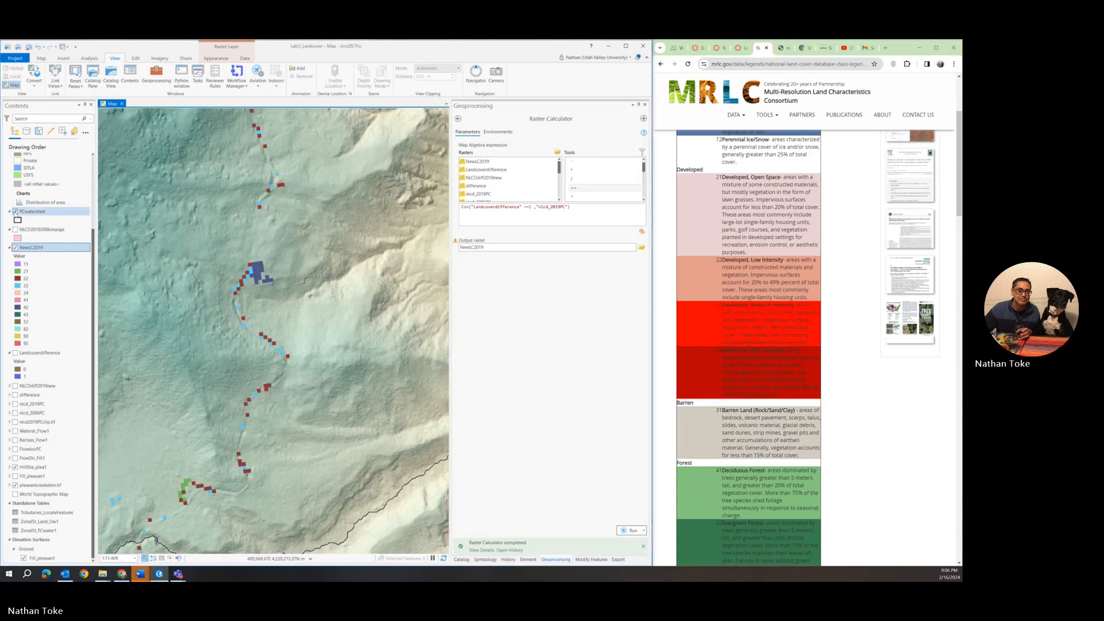
{"action": "left_click", "coordinate": [15, 212]}
{"action": "left_click", "coordinate": [259, 274]}
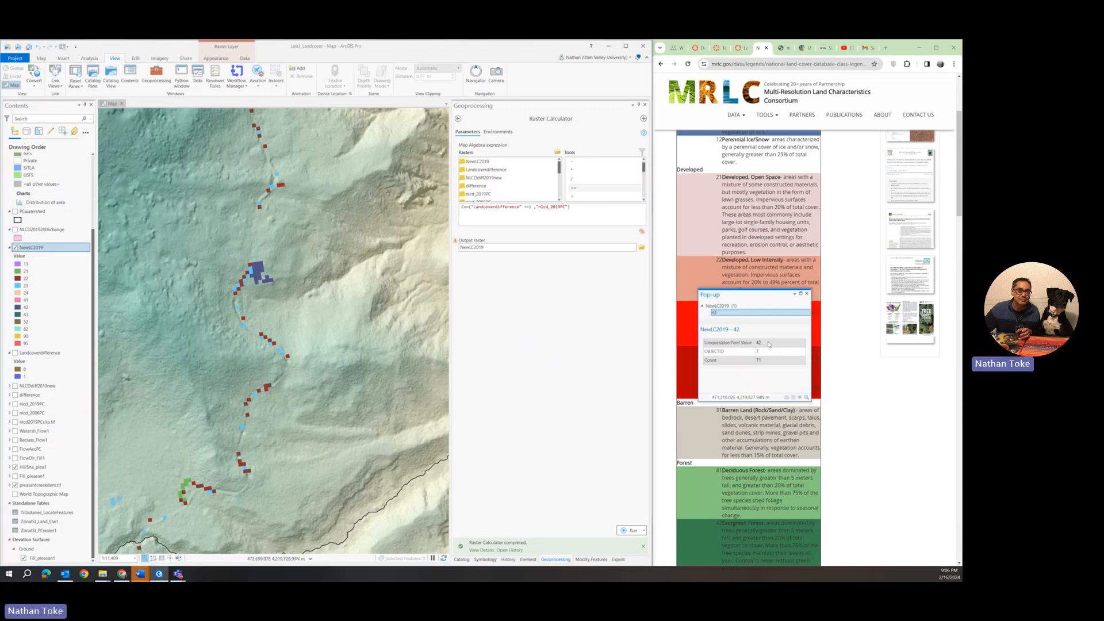
{"action": "left_click", "coordinate": [807, 295]}
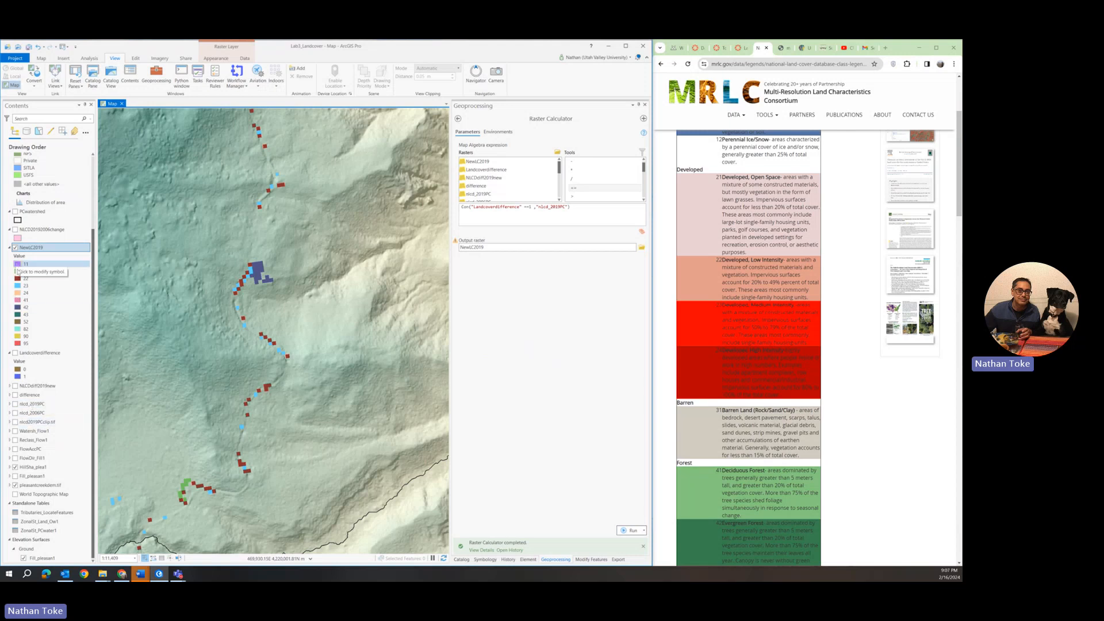
- Open the symbology of NewLC2019 and symbolize it with Unique Values on the Value field
{"action": "right_click", "coordinate": [36, 251]}
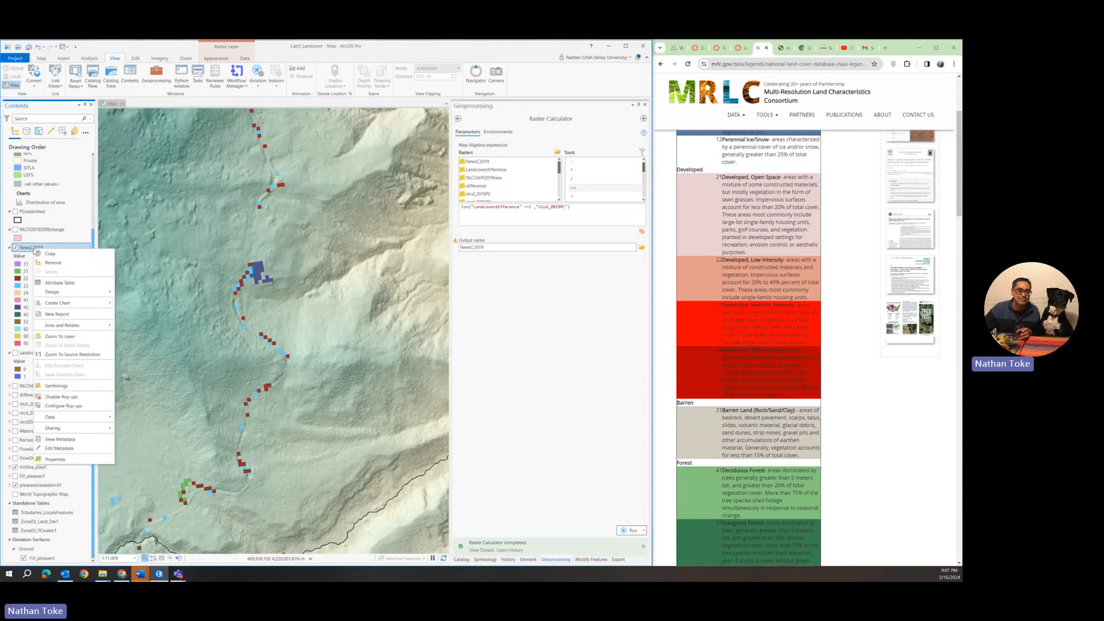
{"action": "left_click", "coordinate": [56, 385]}
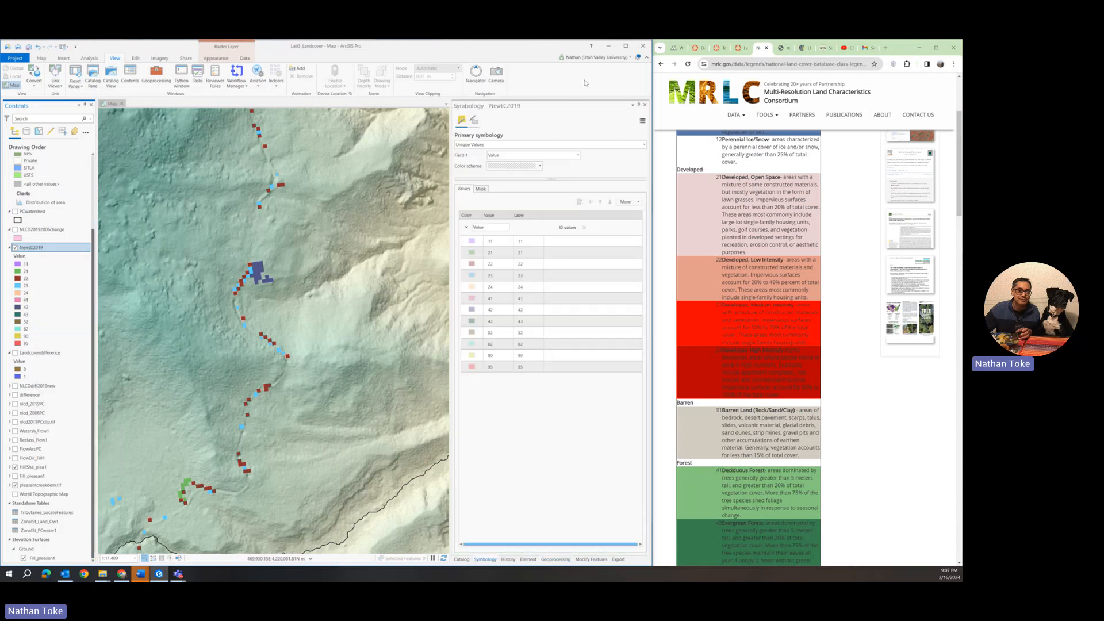
{"action": "left_click", "coordinate": [519, 155]}
{"action": "left_click", "coordinate": [506, 163]}
{"action": "left_click", "coordinate": [500, 145]}
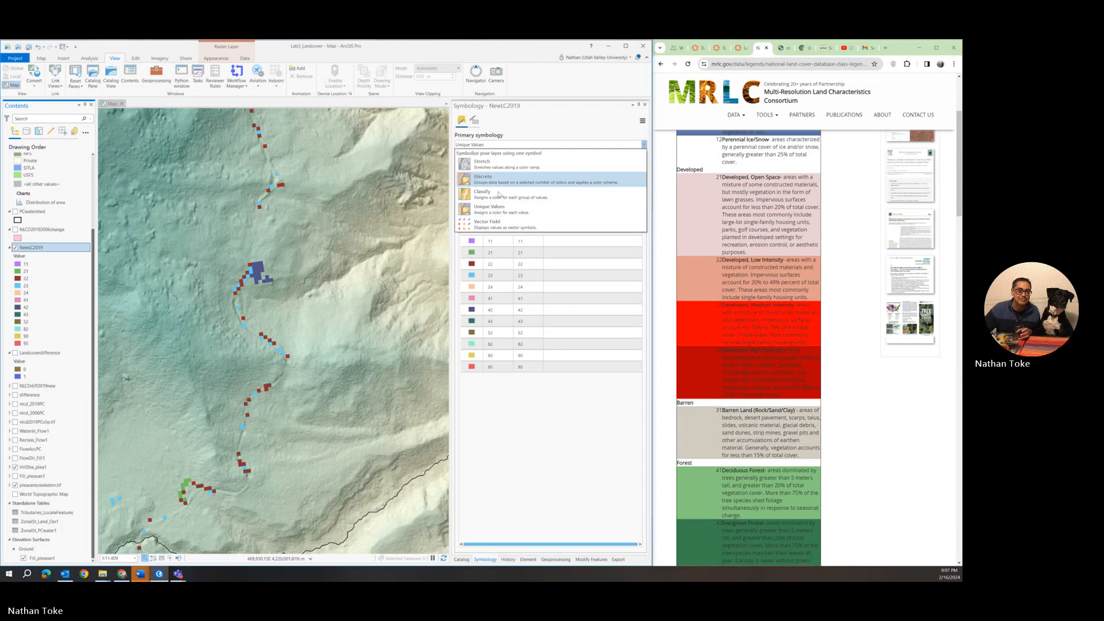
{"action": "left_click", "coordinate": [499, 210]}
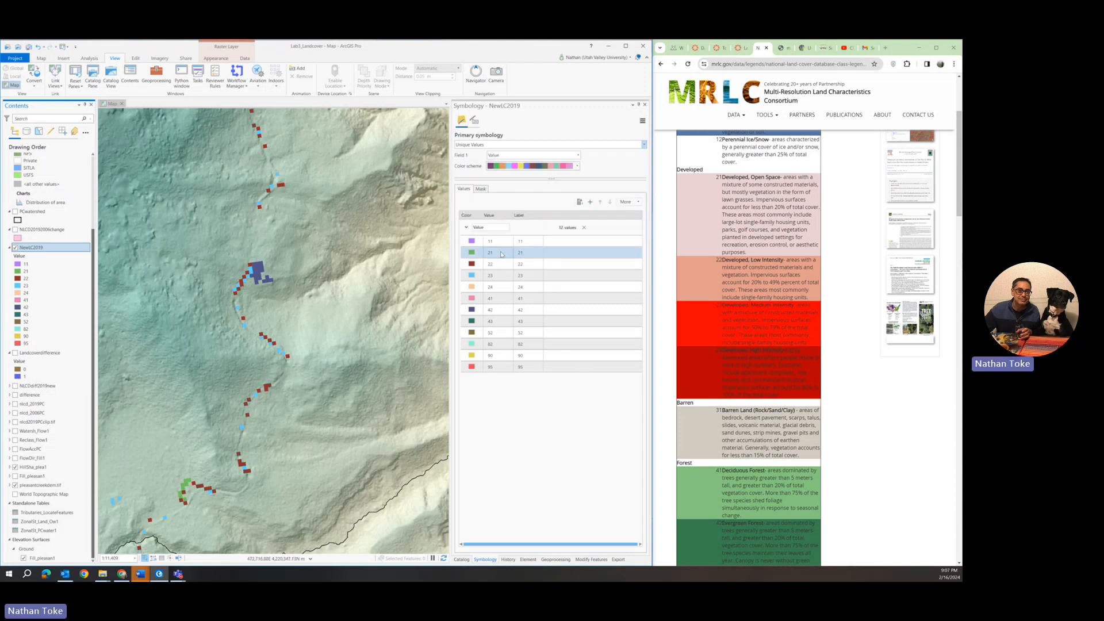
- Open the NewLC2019 attribute table and join the nlcd_2019PC table to it, using Value as the join field in both
{"action": "right_click", "coordinate": [38, 251]}
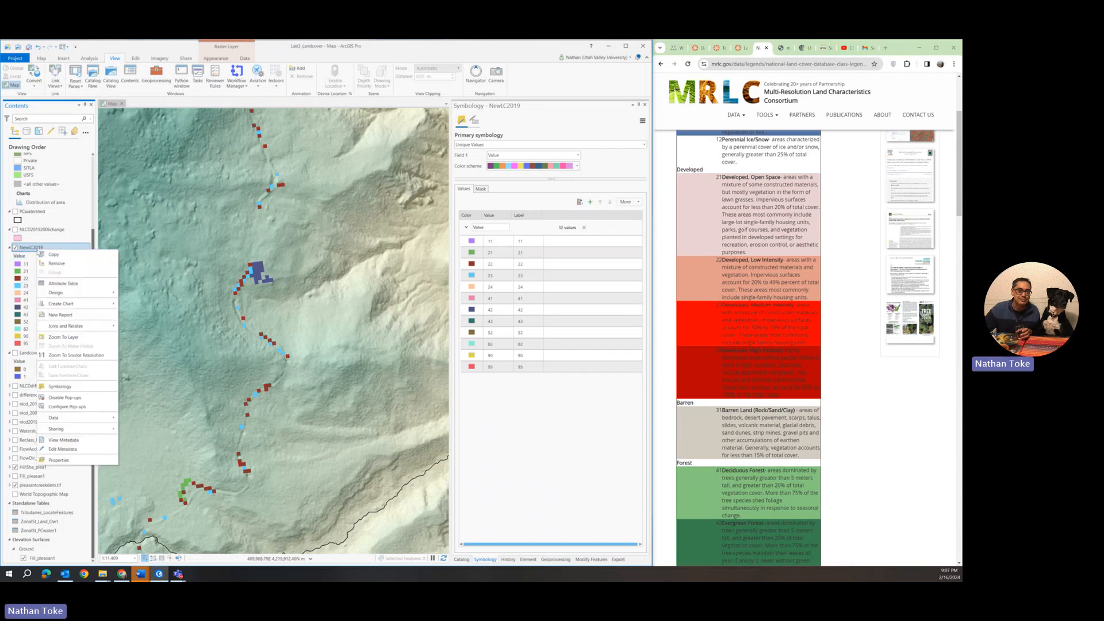
{"action": "left_click", "coordinate": [59, 284]}
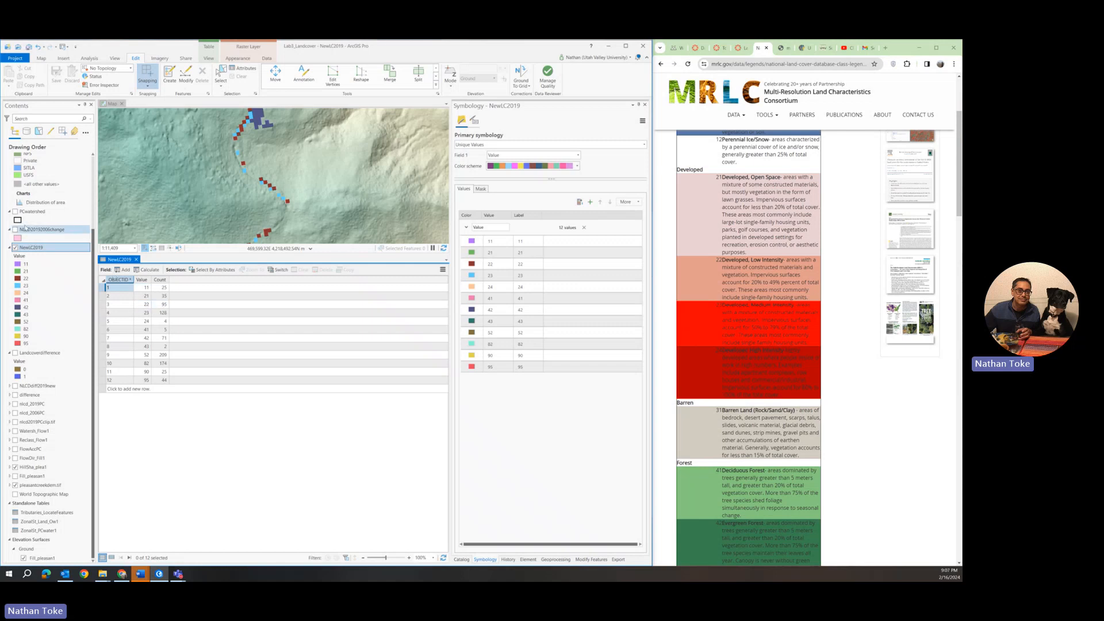
{"action": "right_click", "coordinate": [35, 248]}
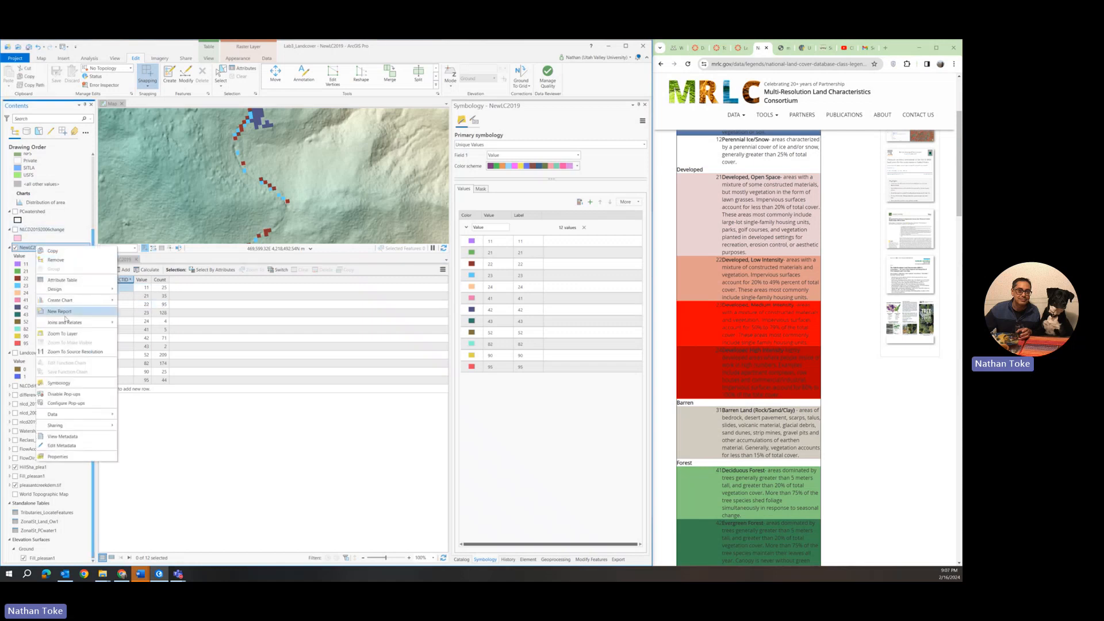
{"action": "mouse_move", "coordinate": [69, 322]}
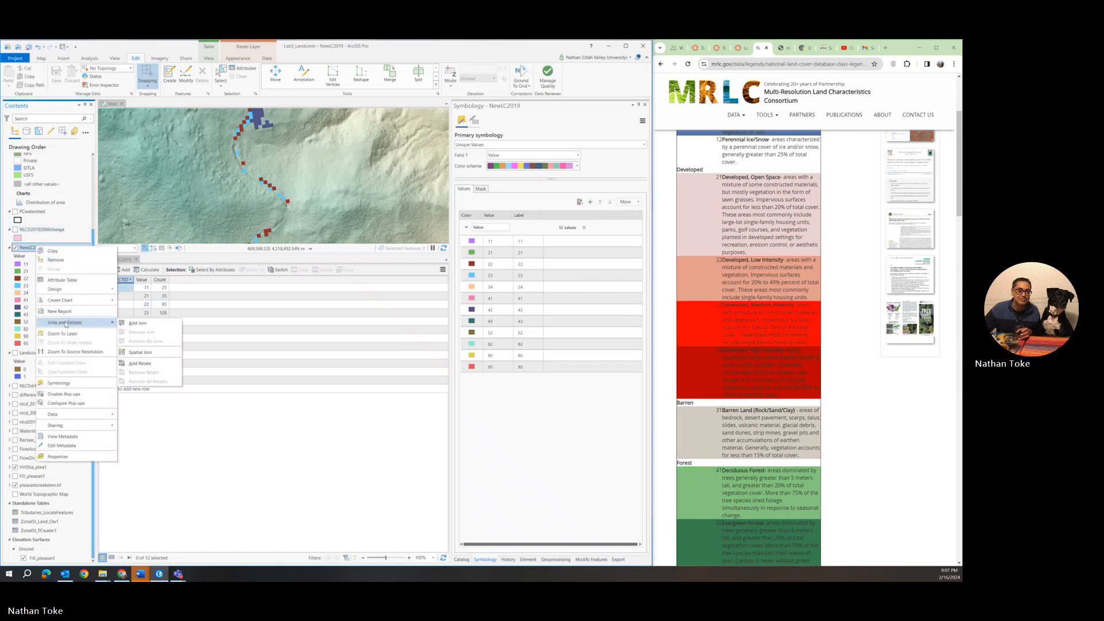
{"action": "left_click", "coordinate": [138, 323]}
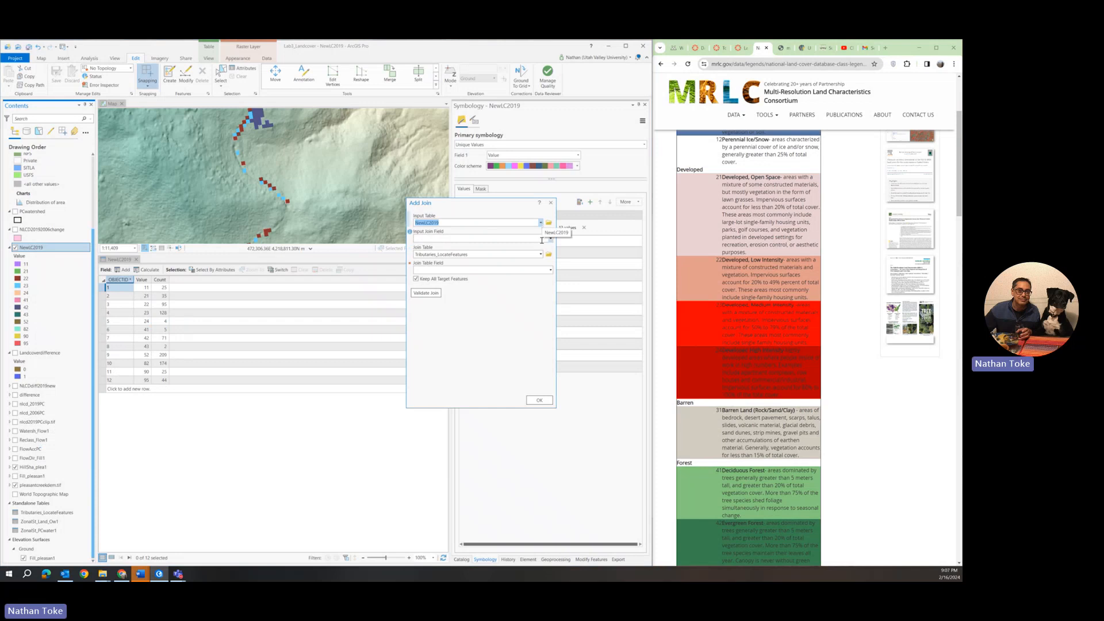
{"action": "left_click", "coordinate": [542, 240]}
{"action": "left_click", "coordinate": [445, 256]}
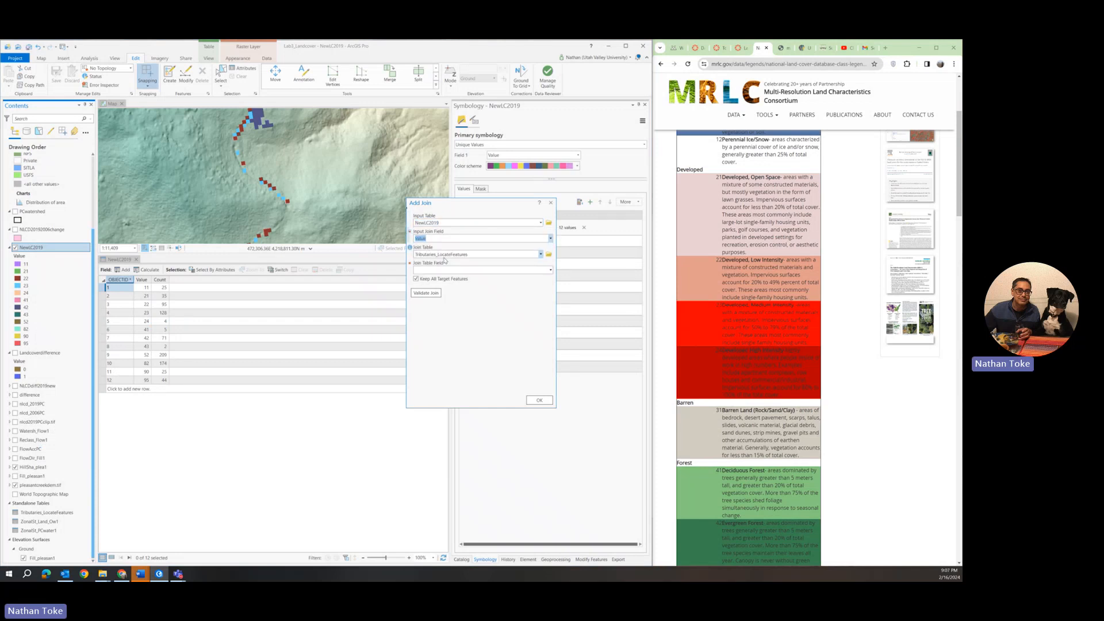
{"action": "left_click", "coordinate": [540, 254]}
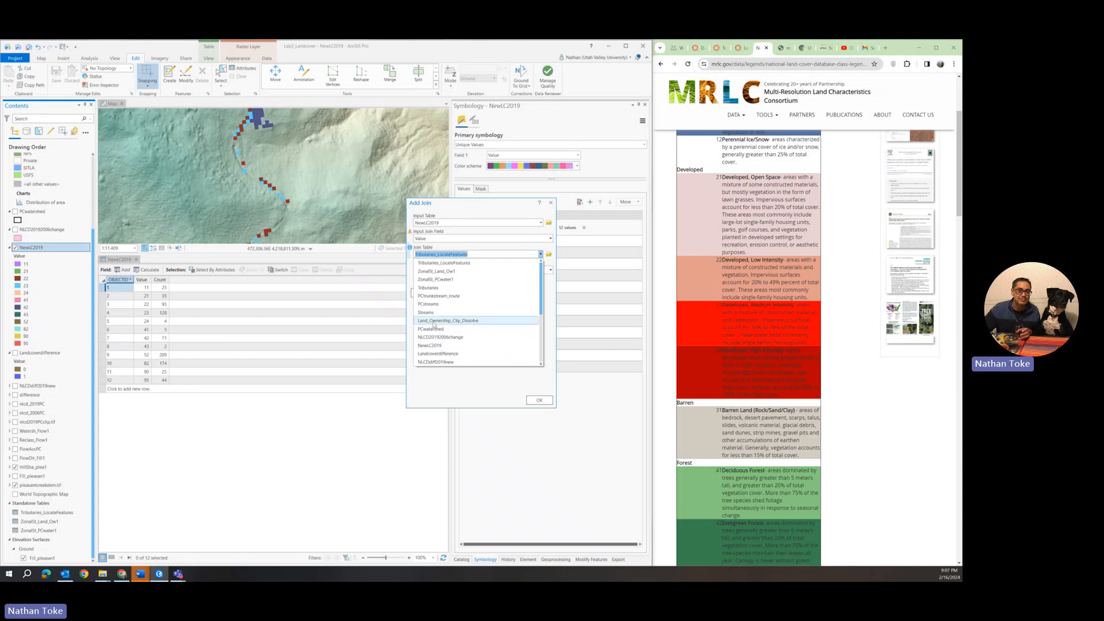
{"action": "scroll", "coordinate": [434, 325], "scroll_direction": "down", "scroll_amount": 2}
{"action": "left_click", "coordinate": [440, 339]}
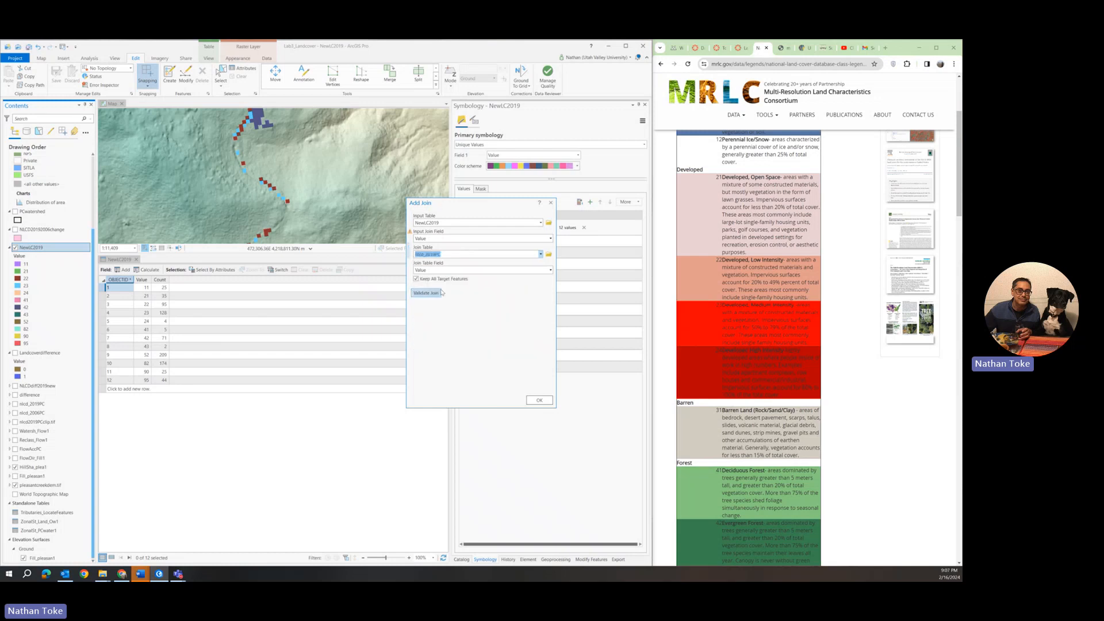
{"action": "left_click", "coordinate": [537, 401]}
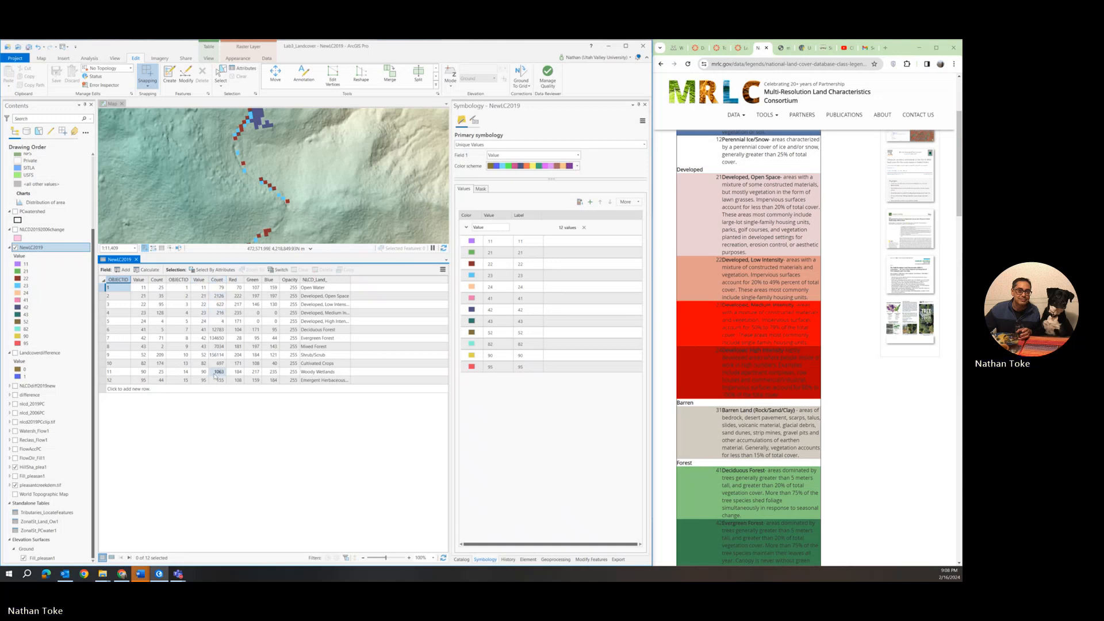
- Sort the joined table ascending by the nlcd_2019PC Count field and inspect the NewLC2019 field definitions for the layer and its data source
{"action": "left_click", "coordinate": [219, 280]}
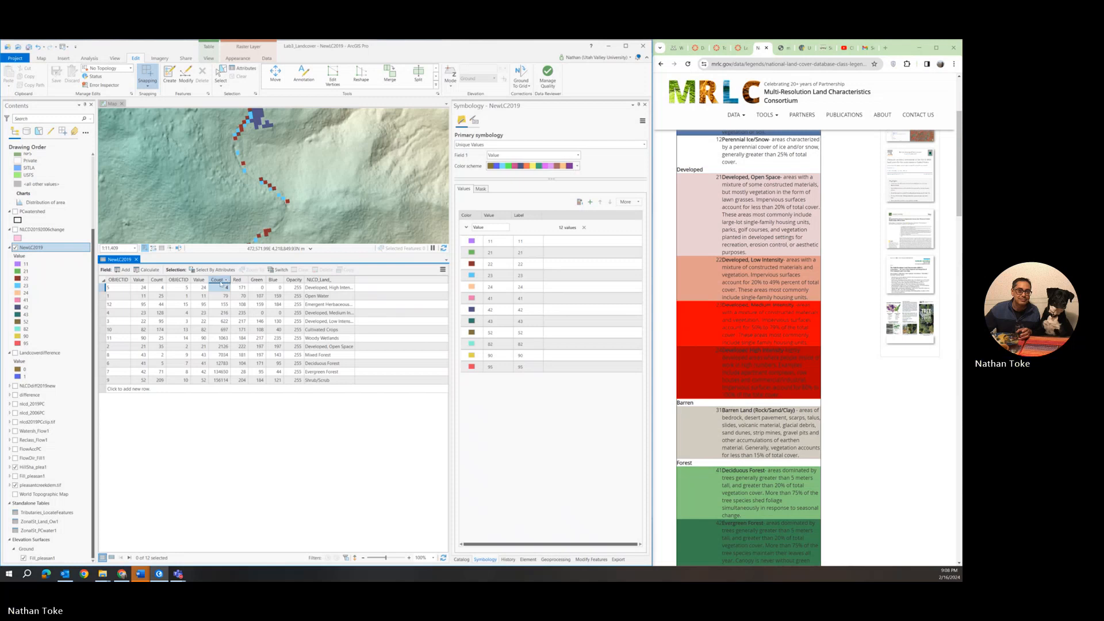
{"action": "right_click", "coordinate": [221, 284]}
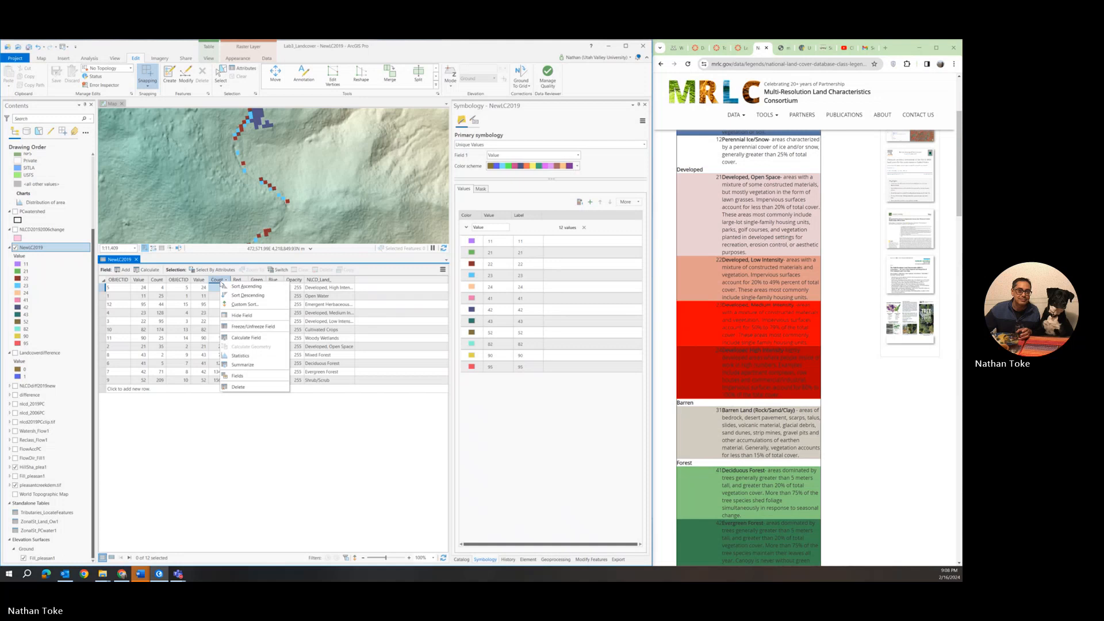
{"action": "left_click", "coordinate": [238, 375]}
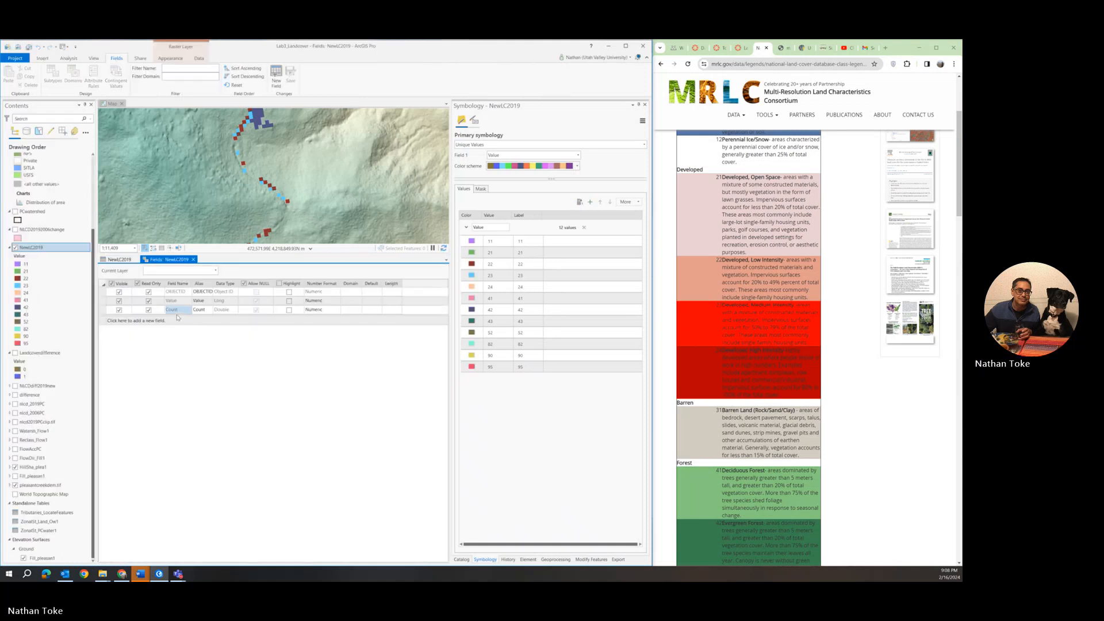
{"action": "left_click", "coordinate": [202, 270]}
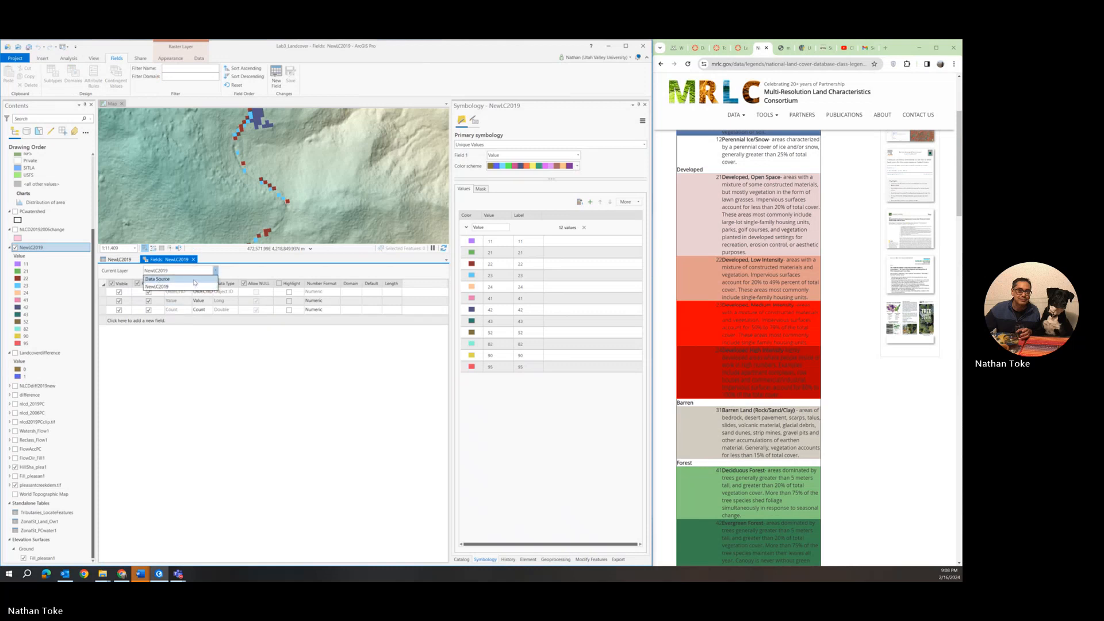
{"action": "left_click", "coordinate": [195, 281]}
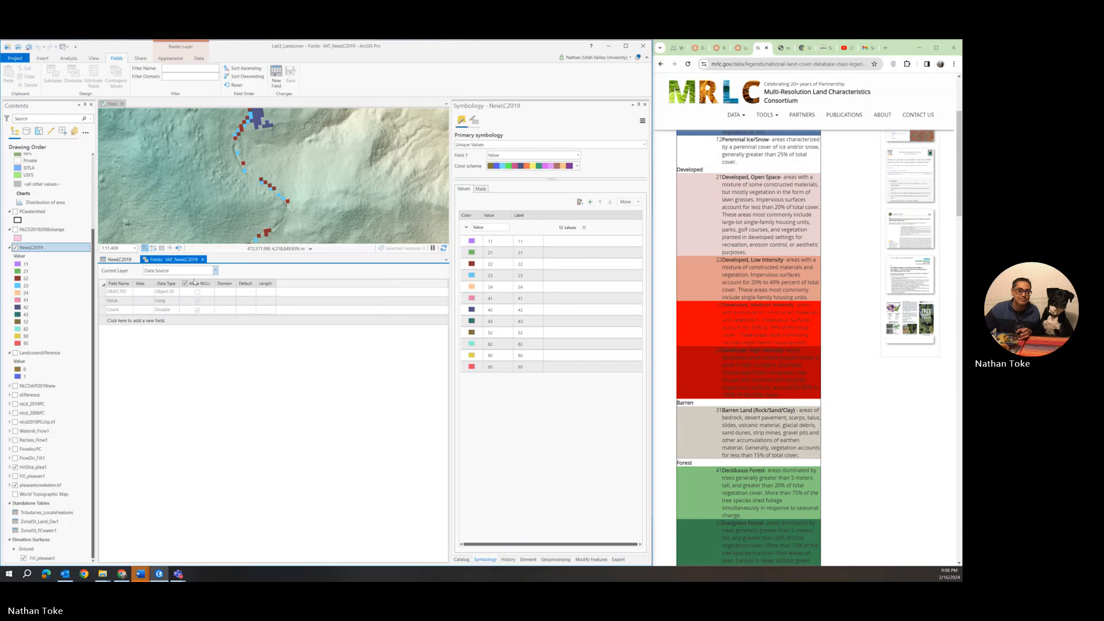
{"action": "left_click", "coordinate": [202, 260]}
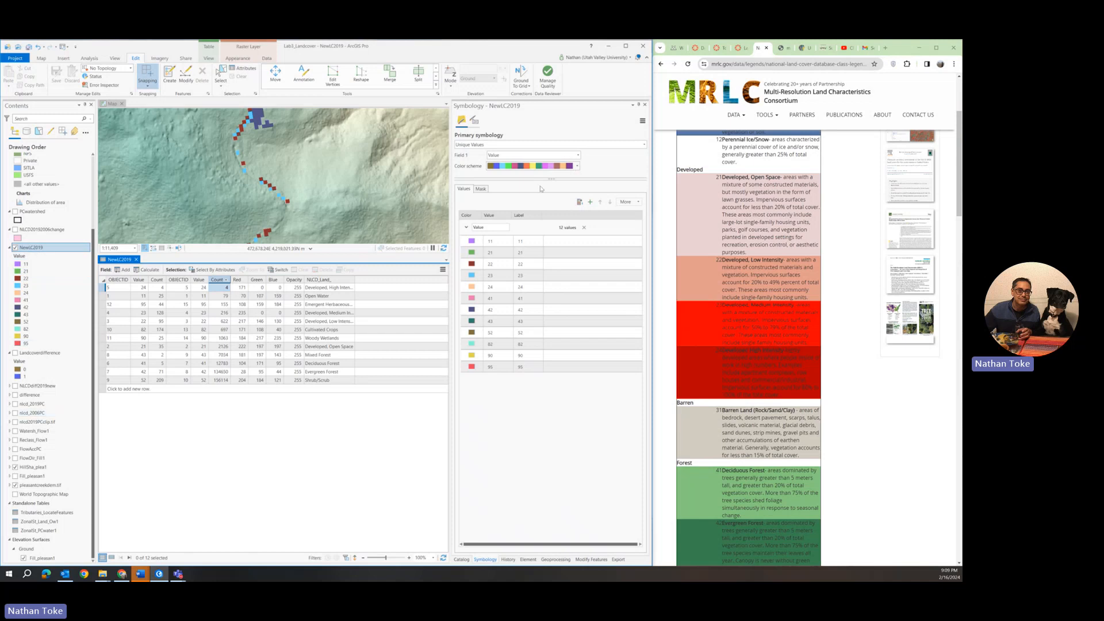
- Join nlcd_2006PC to NewLC2019, matching VAT_NewLC2019.Value to Value, and review the added 2006 columns
{"action": "right_click", "coordinate": [47, 250]}
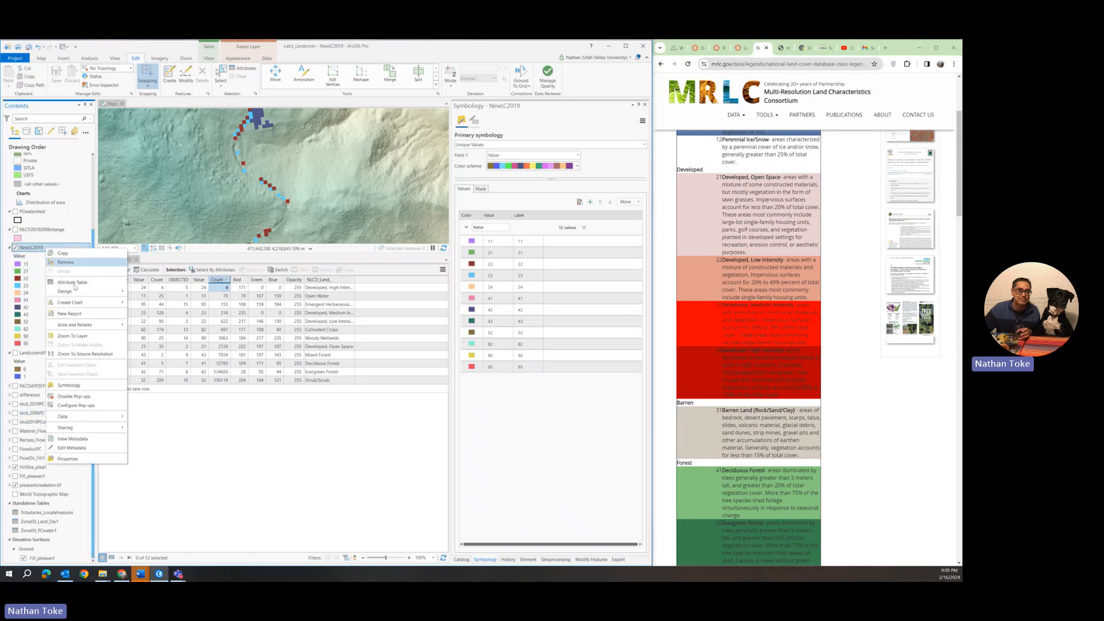
{"action": "mouse_move", "coordinate": [83, 325]}
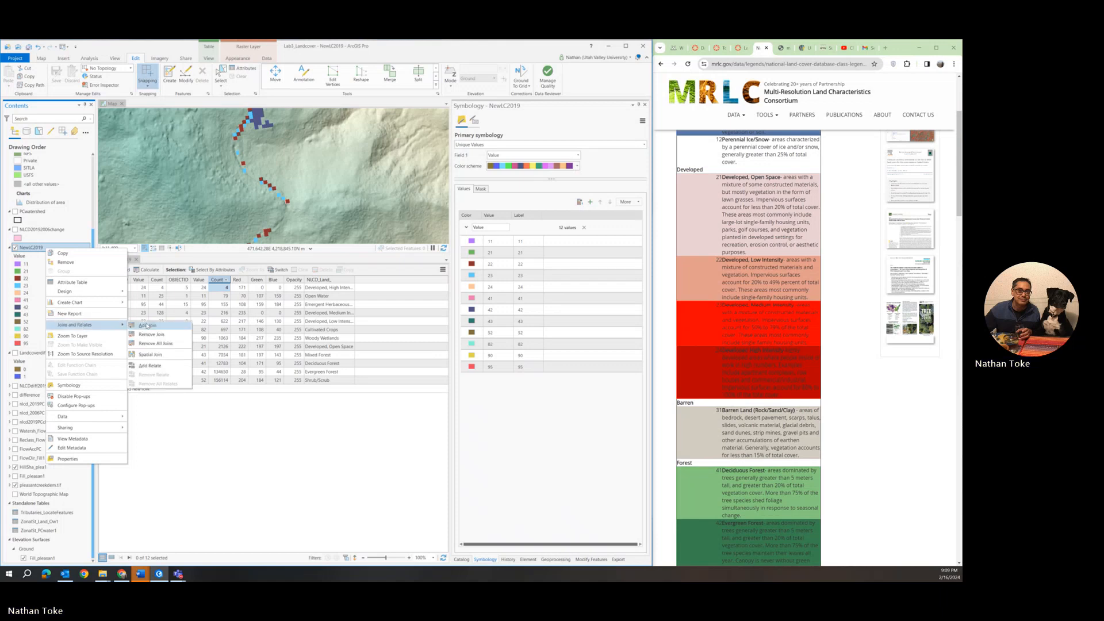
{"action": "left_click", "coordinate": [155, 330]}
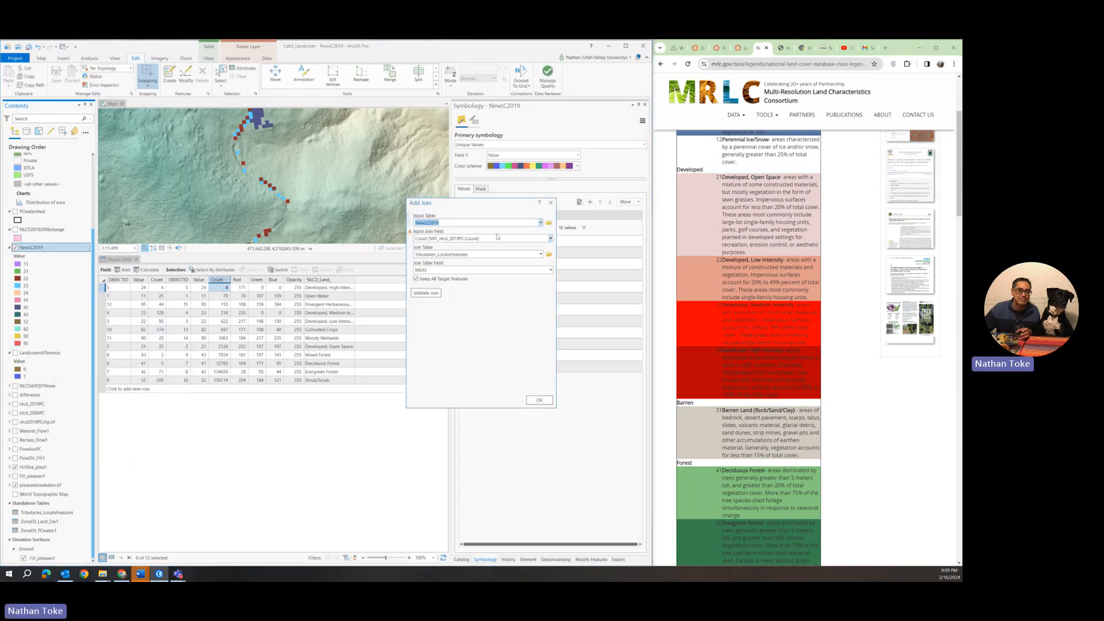
{"action": "left_click", "coordinate": [551, 238]}
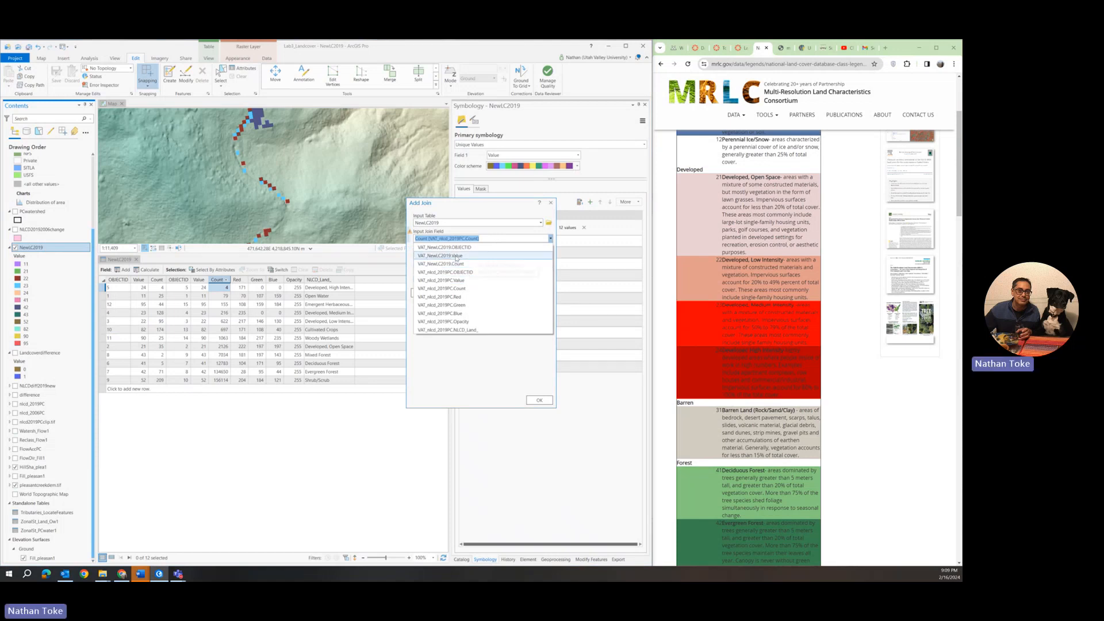
{"action": "left_click", "coordinate": [455, 256]}
{"action": "left_click", "coordinate": [540, 255]}
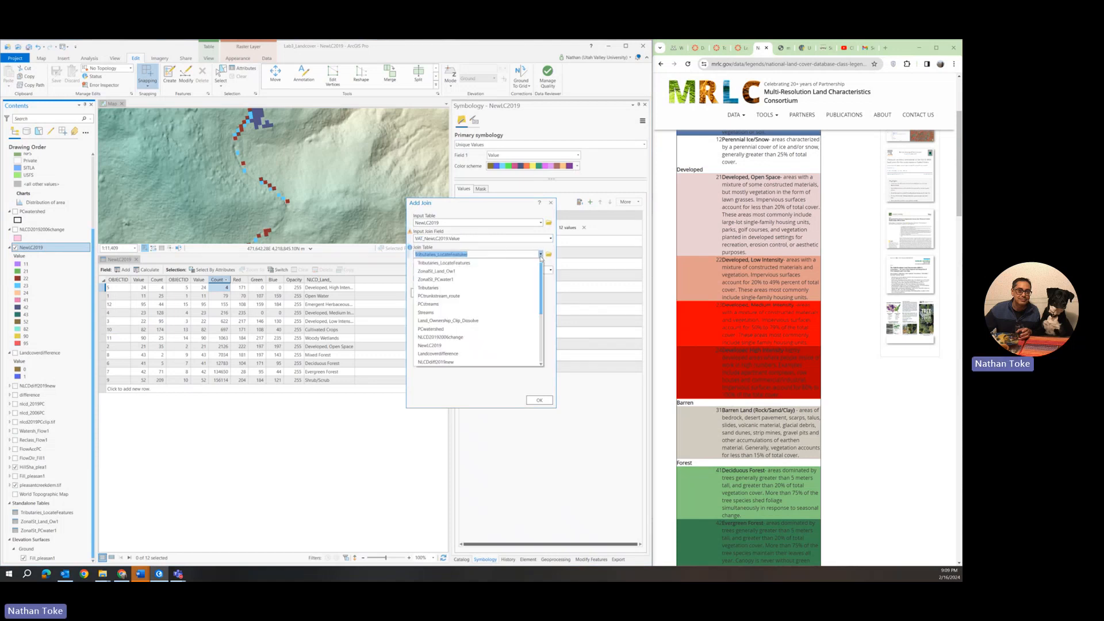
{"action": "scroll", "coordinate": [443, 333], "scroll_direction": "down", "scroll_amount": 2}
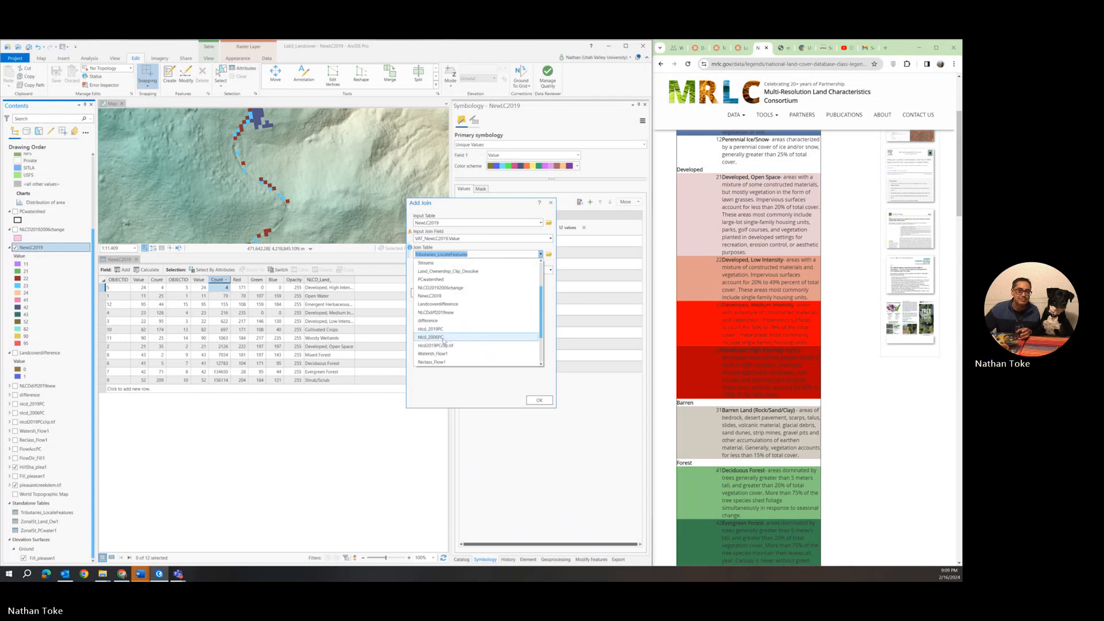
{"action": "left_click", "coordinate": [444, 338]}
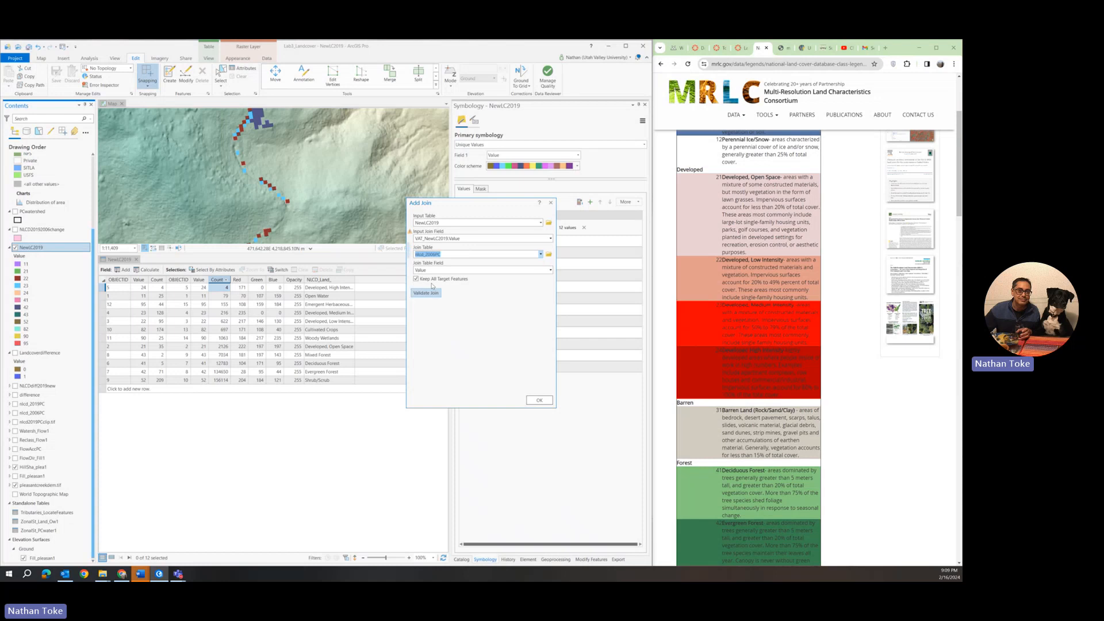
{"action": "left_click", "coordinate": [545, 401]}
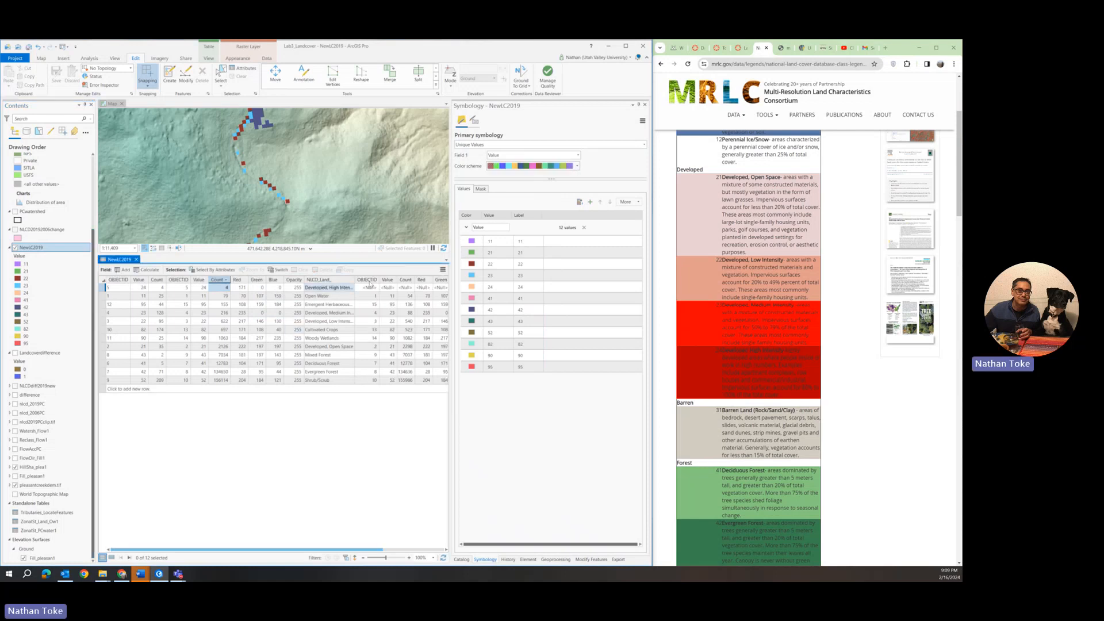
{"action": "left_click_drag", "start_coordinate": [303, 553], "coordinate": [399, 559]}
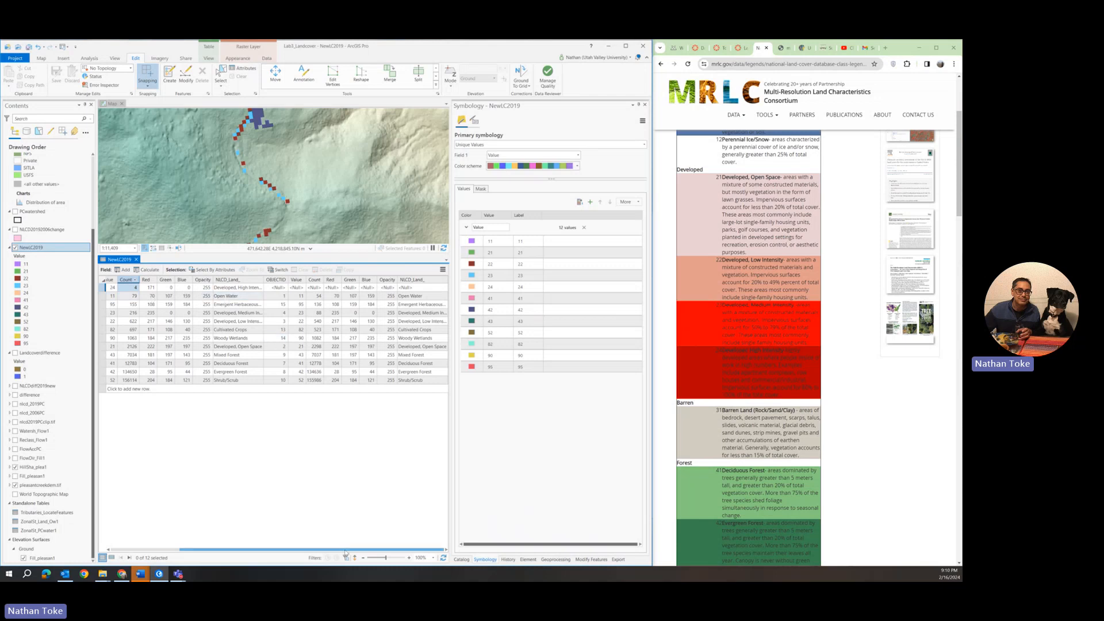
{"action": "left_click_drag", "start_coordinate": [338, 552], "coordinate": [250, 554]}
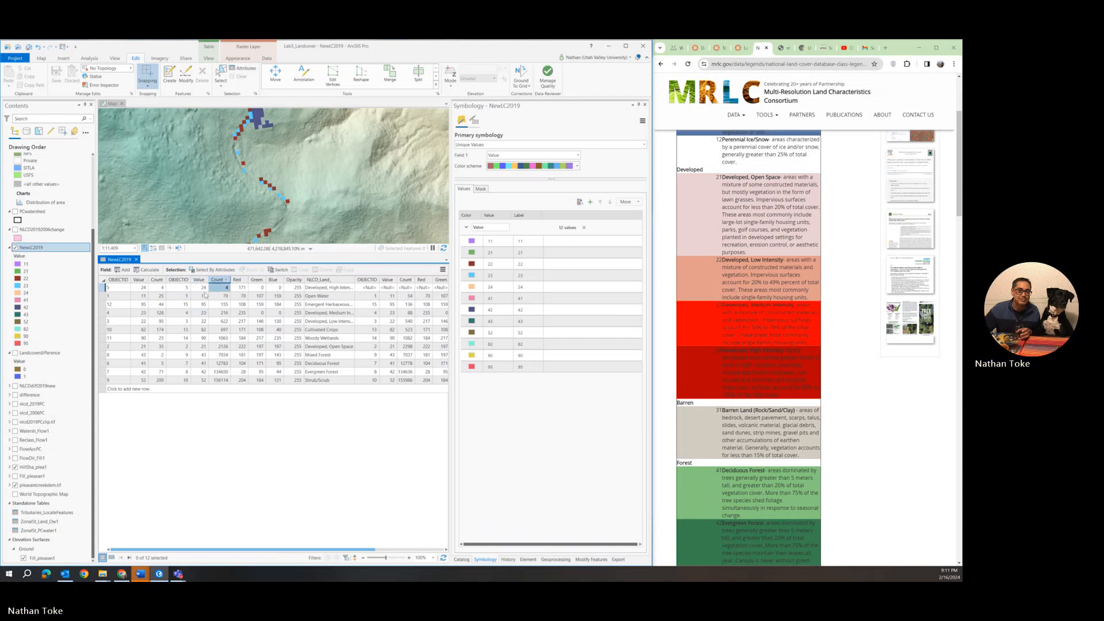
{"action": "right_click", "coordinate": [36, 248]}
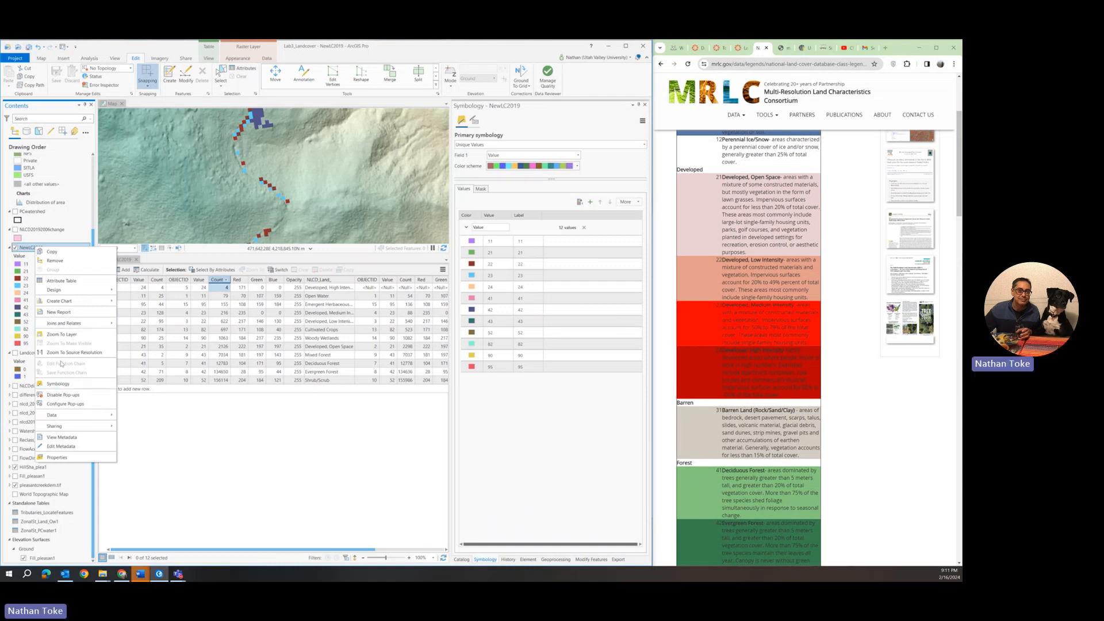
{"action": "mouse_move", "coordinate": [64, 329]}
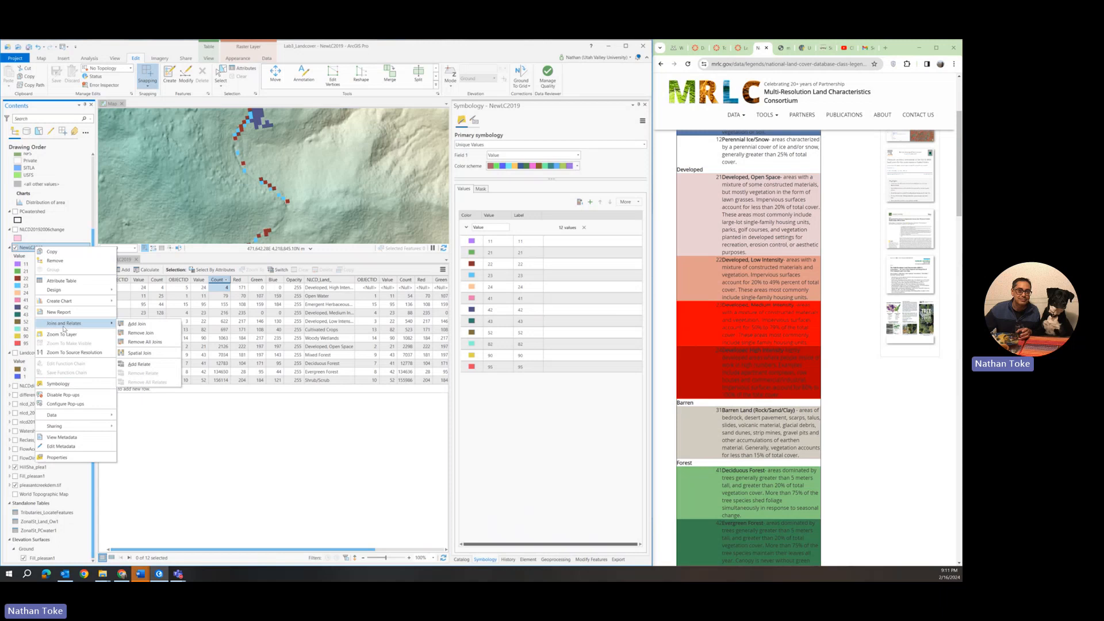
{"action": "left_click", "coordinate": [218, 459]}
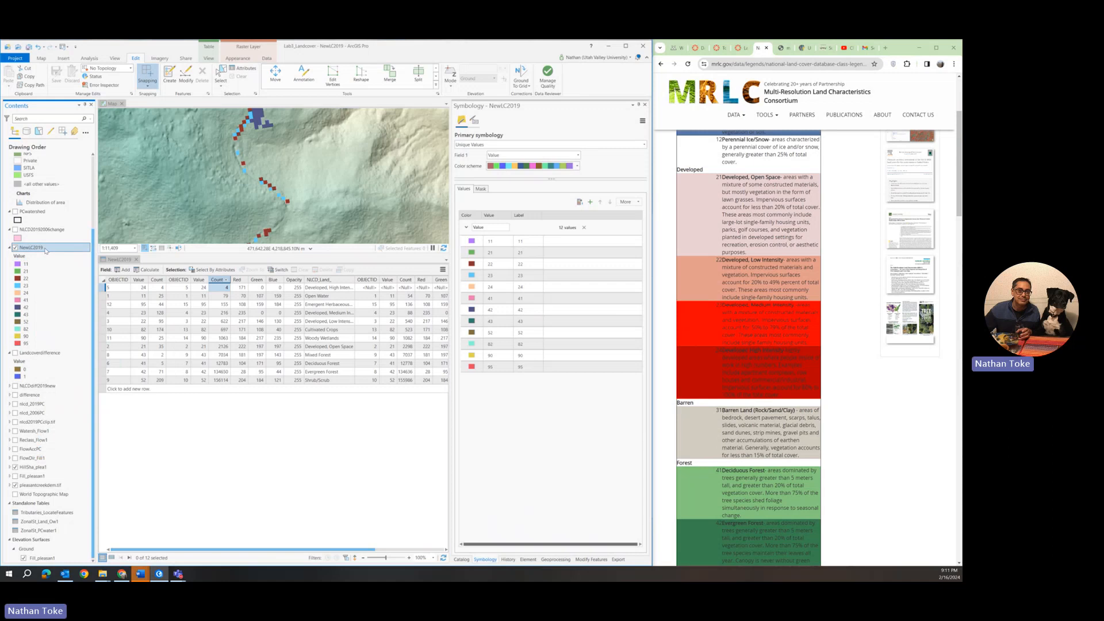
{"action": "right_click", "coordinate": [45, 250]}
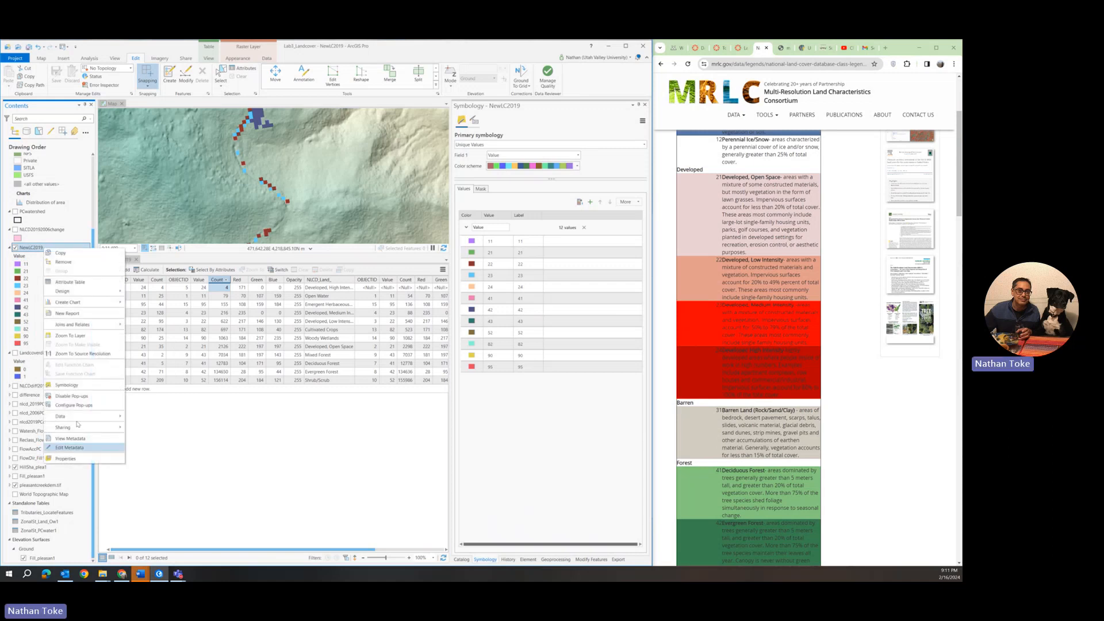
{"action": "mouse_move", "coordinate": [81, 419]}
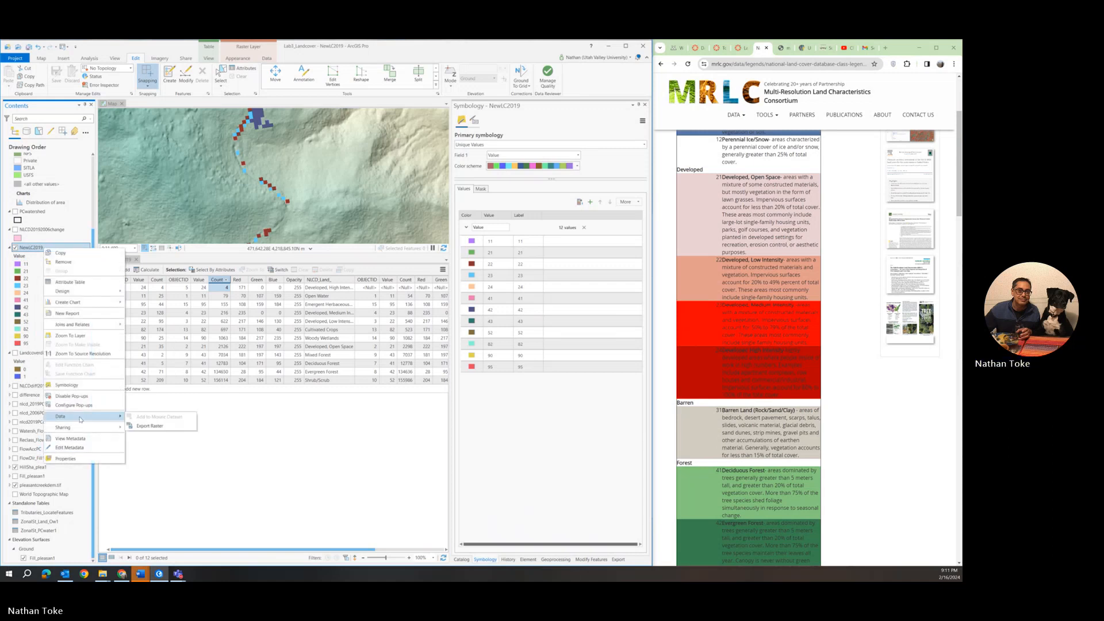
{"action": "left_click", "coordinate": [150, 426]}
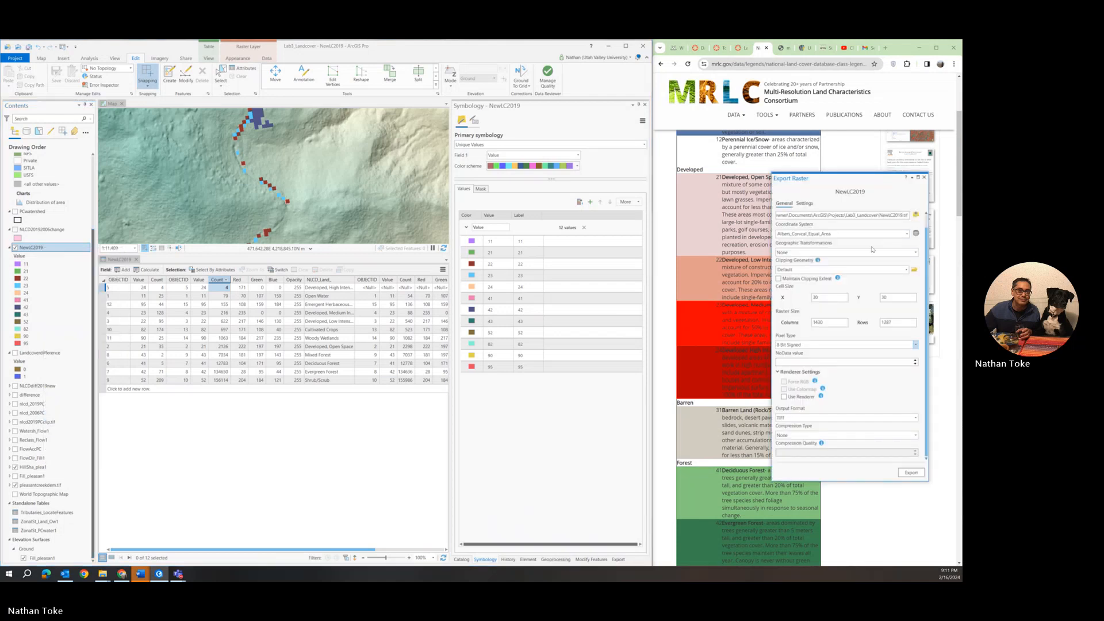
{"action": "left_click", "coordinate": [914, 345]}
{"action": "left_click", "coordinate": [915, 346]}
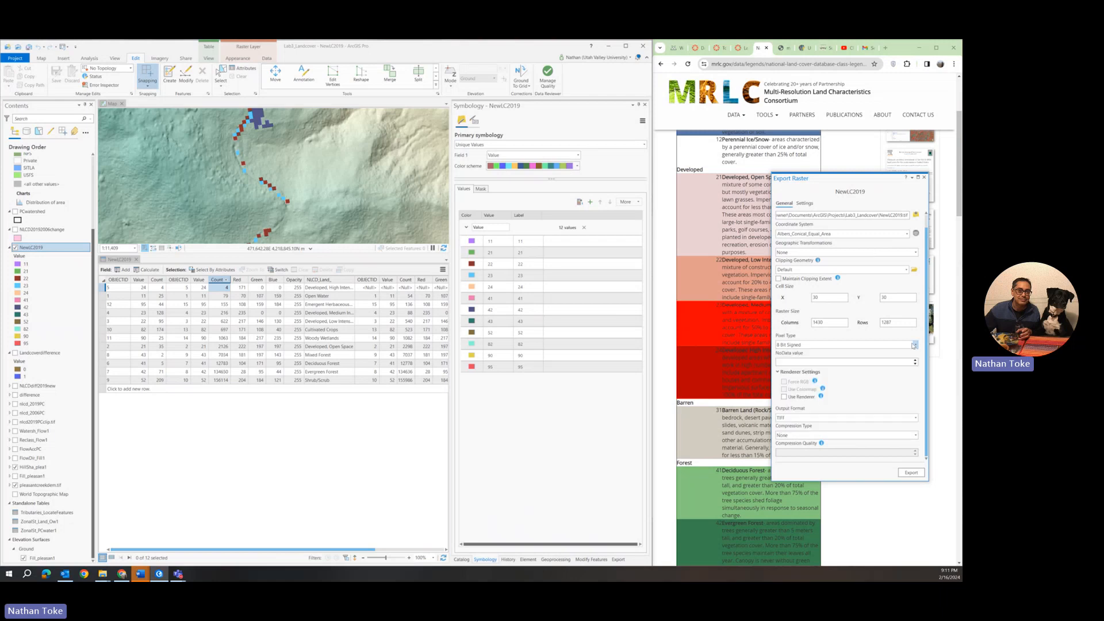
{"action": "left_click", "coordinate": [924, 178]}
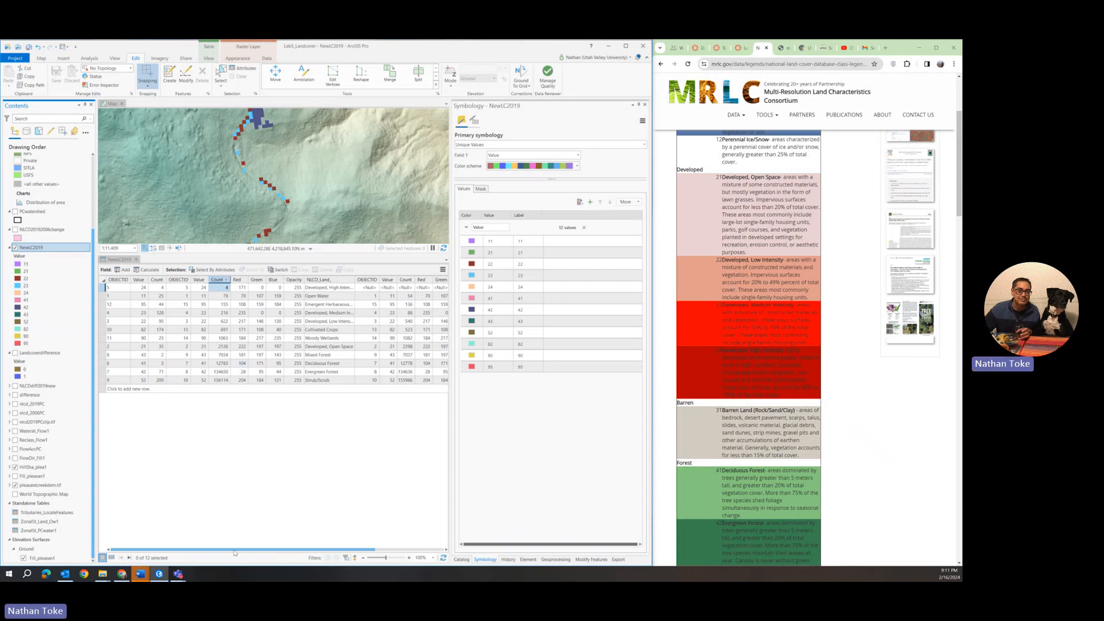
- Start exporting the joined NewLC2019 attribute table and set the output location to the Lab3_Landcover project folder
{"action": "left_click_drag", "start_coordinate": [234, 550], "coordinate": [369, 574]}
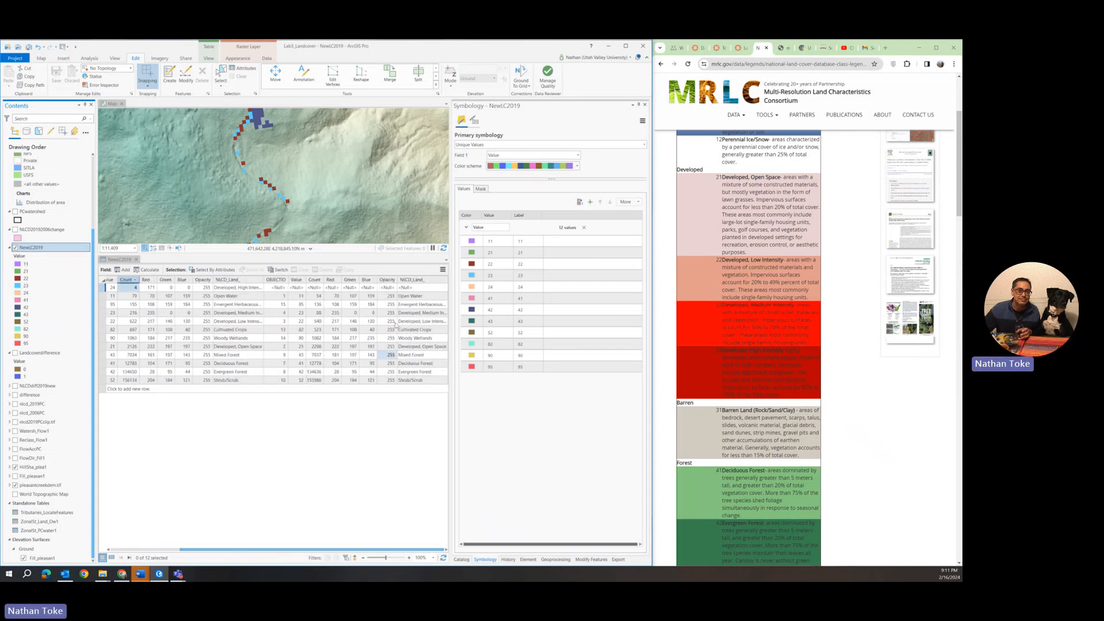
{"action": "left_click", "coordinate": [442, 270]}
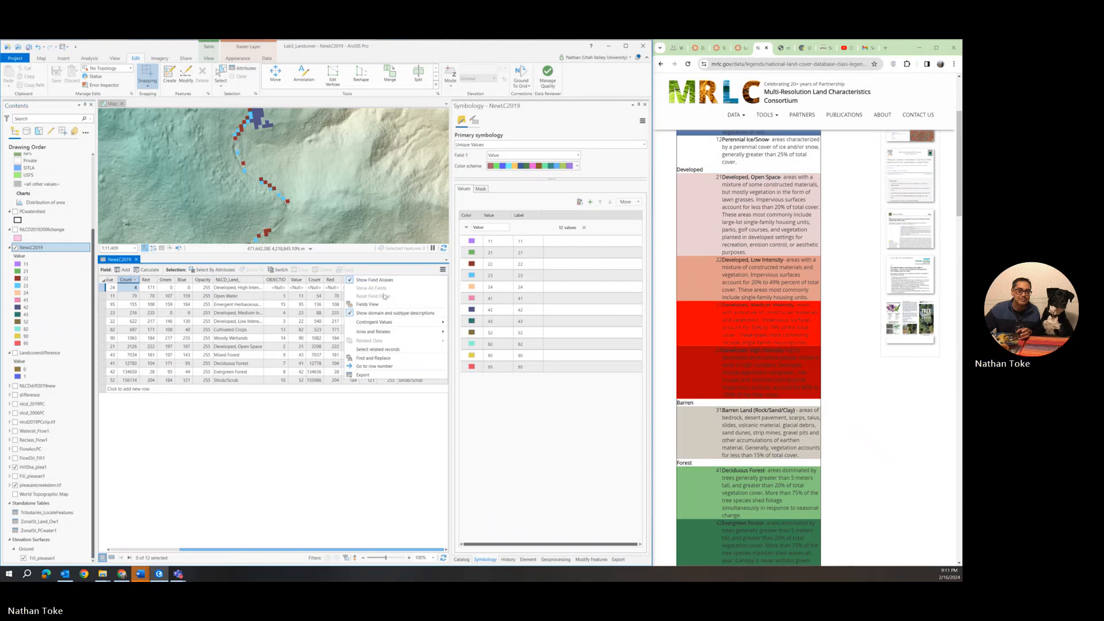
{"action": "left_click", "coordinate": [371, 376]}
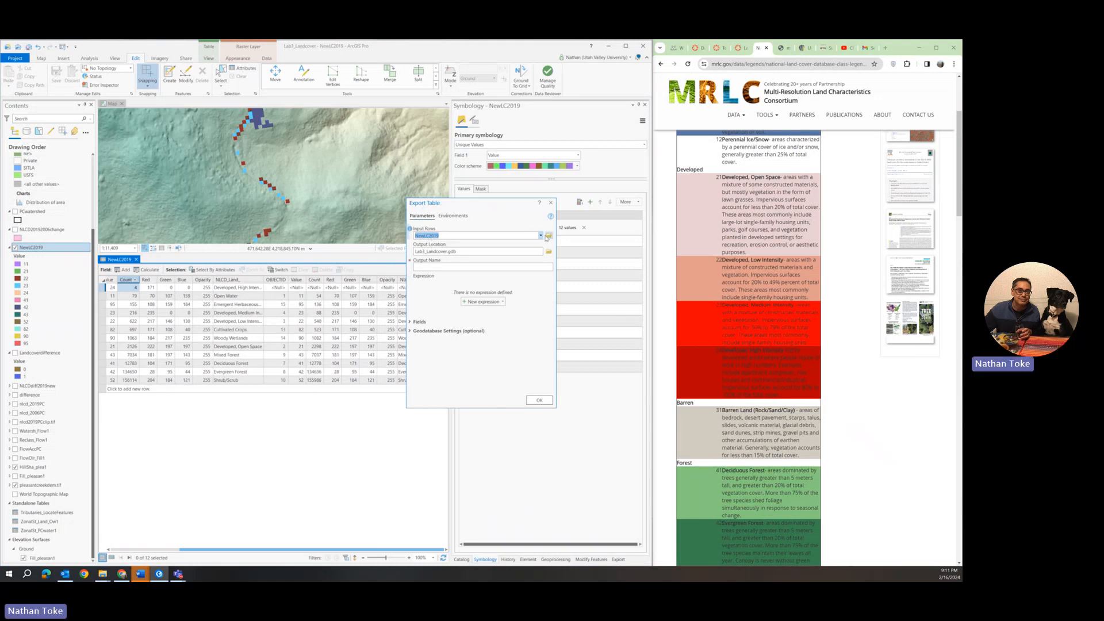
{"action": "left_click", "coordinate": [541, 236]}
{"action": "left_click", "coordinate": [541, 236]}
{"action": "left_click", "coordinate": [548, 254]}
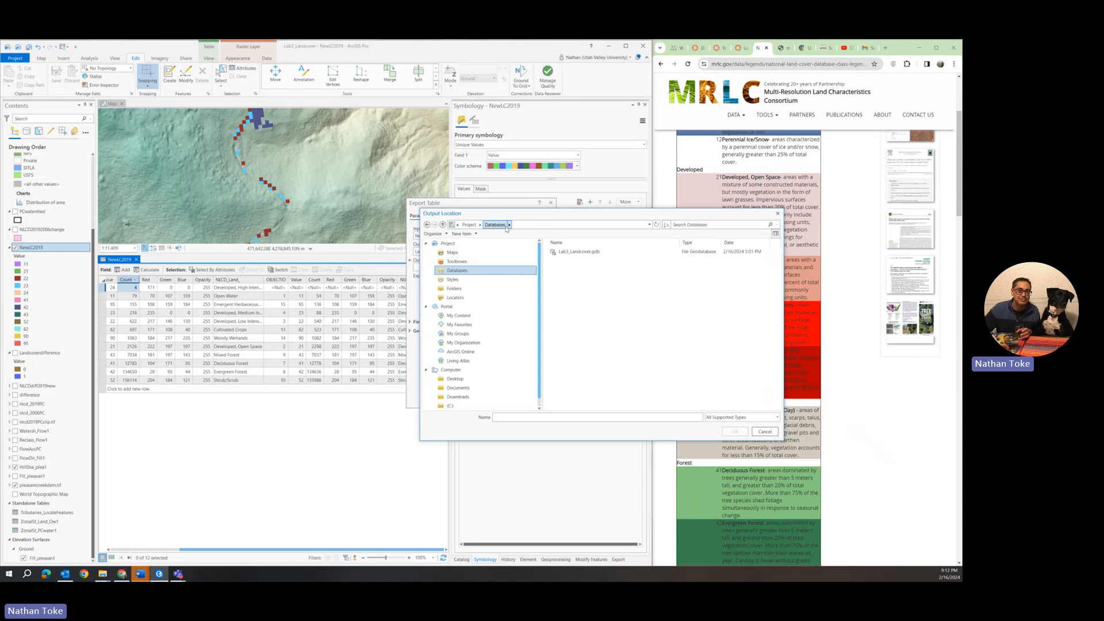
{"action": "left_click", "coordinate": [465, 225]}
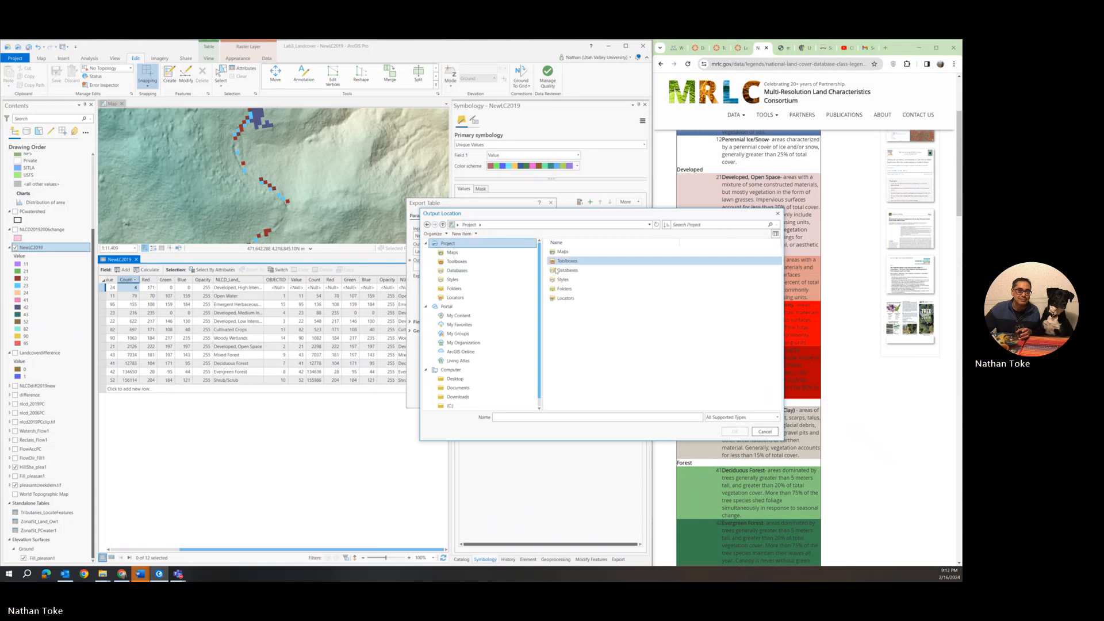
{"action": "double_click", "coordinate": [565, 291]}
{"action": "double_click", "coordinate": [569, 252]}
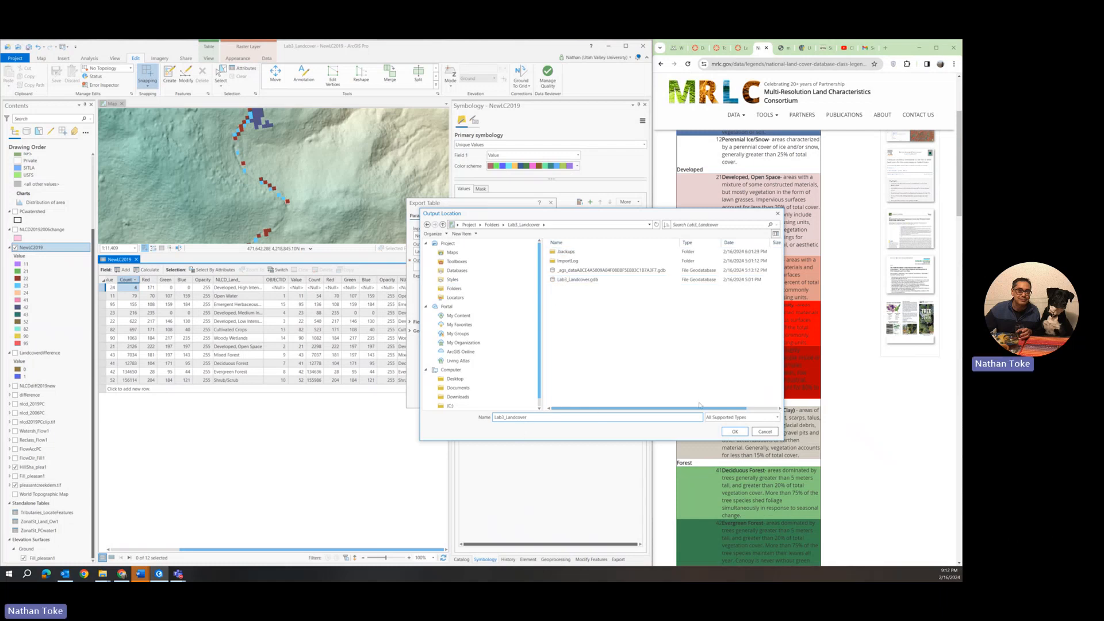
{"action": "left_click", "coordinate": [558, 417]}
{"action": "left_click", "coordinate": [734, 431]}
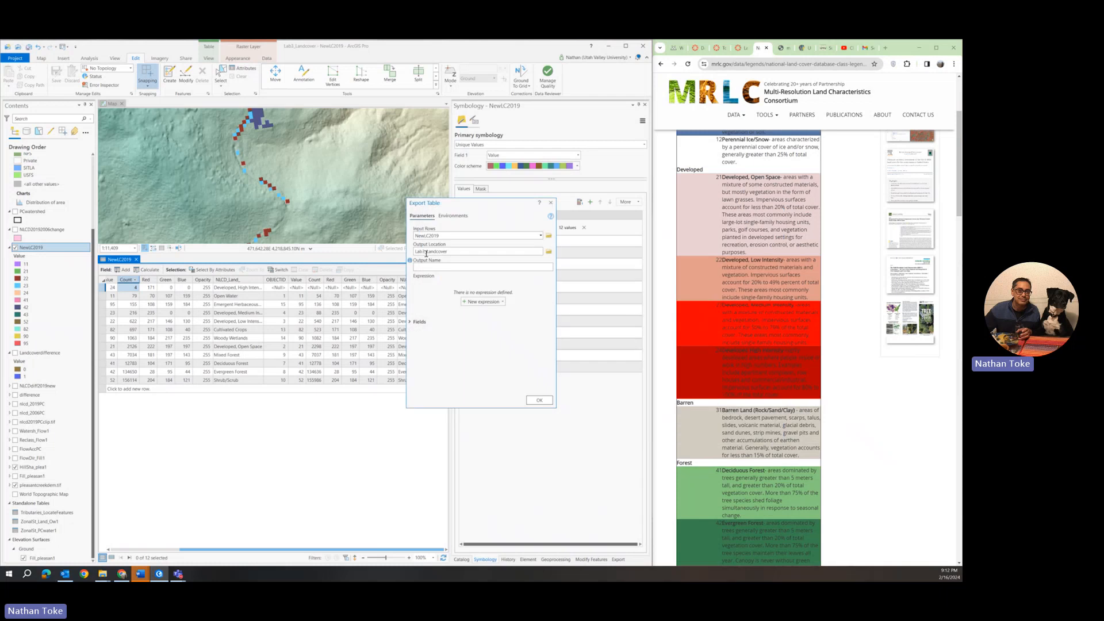
- Name the exported table Pixelchange and run the export
{"action": "left_click", "coordinate": [437, 268]}
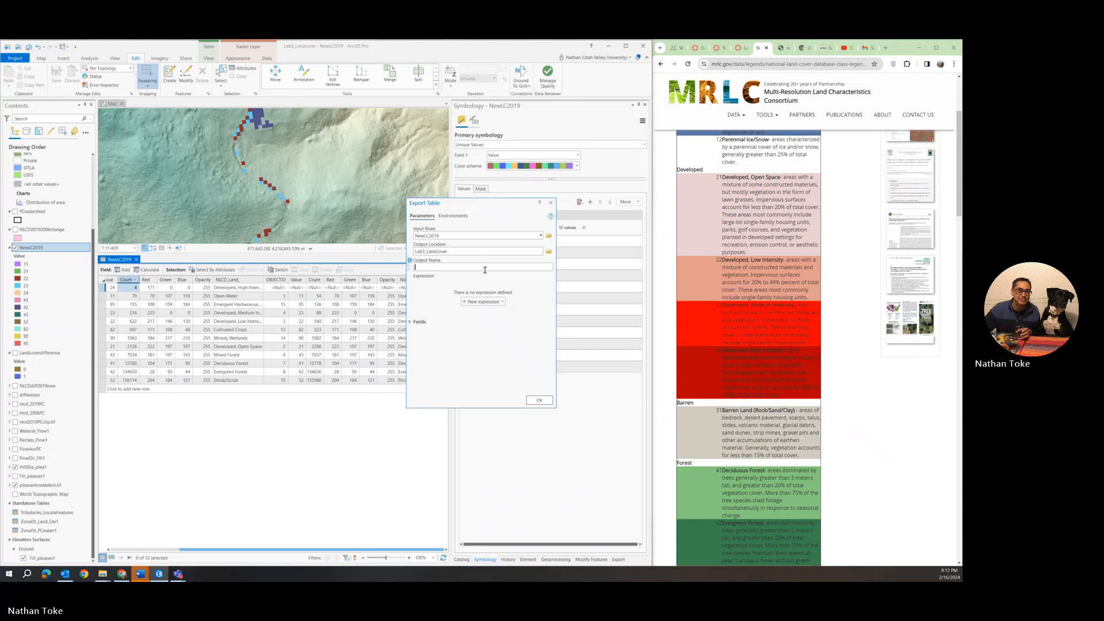
{"action": "type", "text": "Pice"}
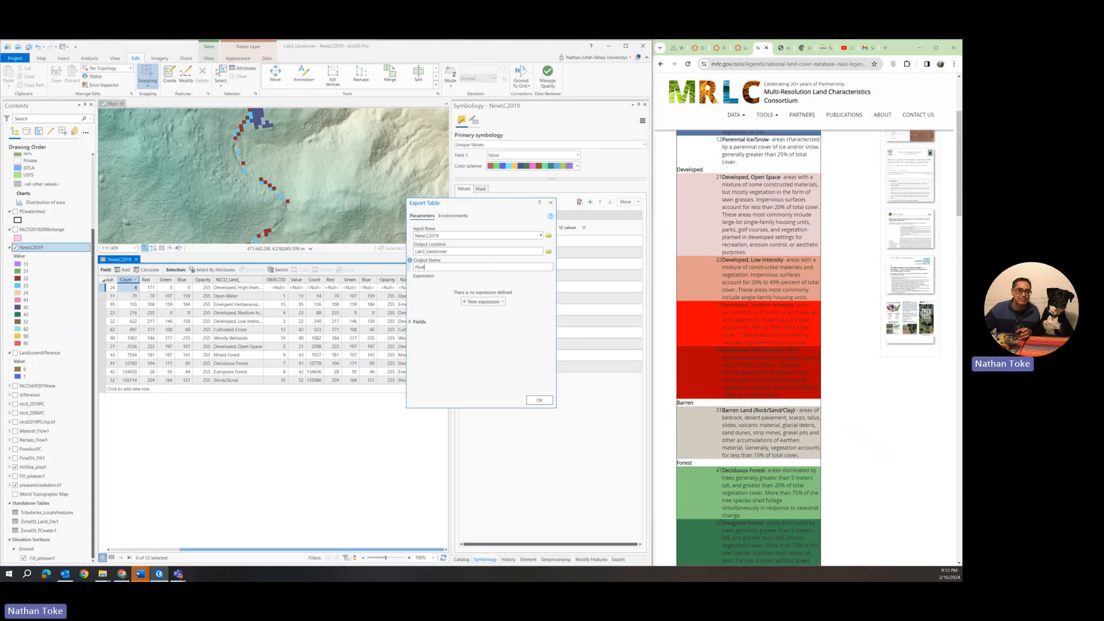
{"action": "type", "text": "lchna"}
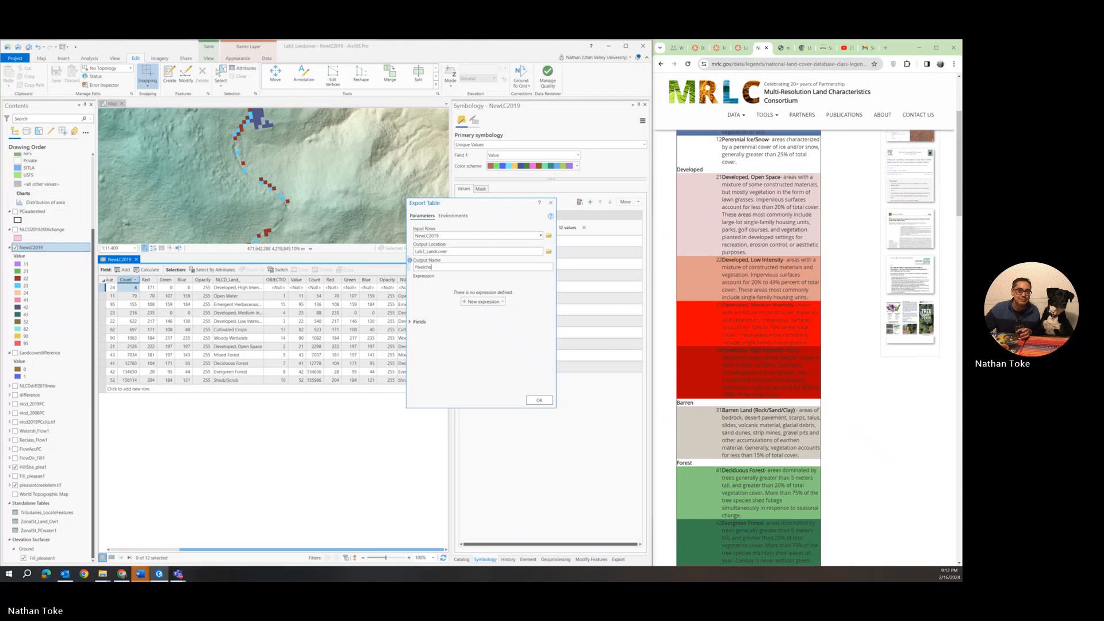
{"action": "type", "text": "nge"}
{"action": "left_click", "coordinate": [539, 400]}
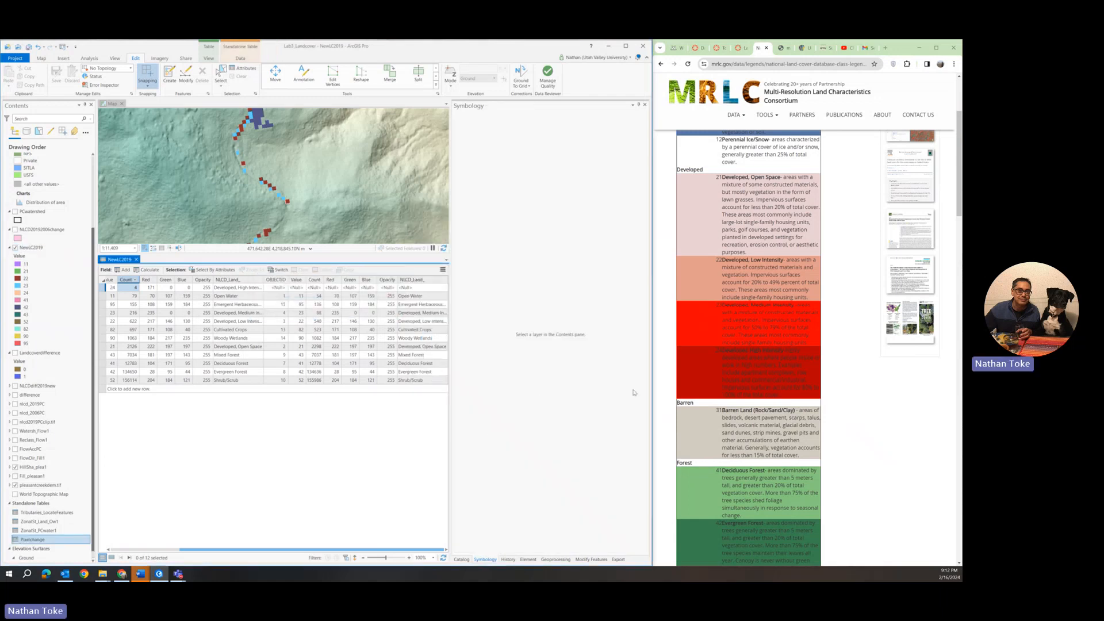
- Switch to File Explorer and browse to Documents > ArcGIS > Projects > Lab3_Landcover to look for the exported Pixelchange files
{"action": "left_click", "coordinate": [102, 574]}
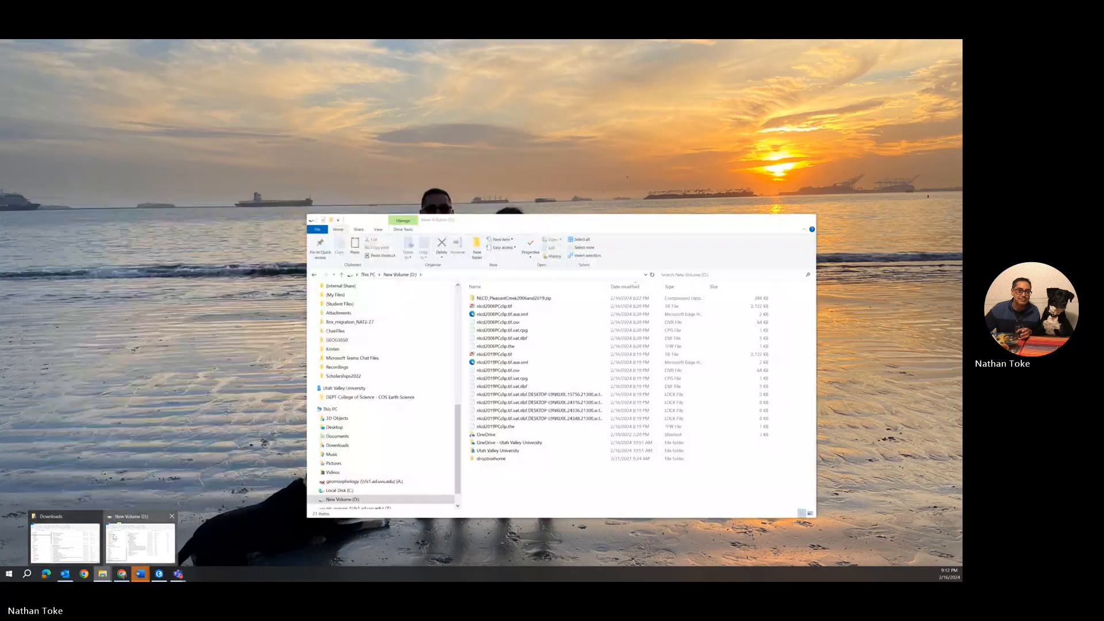
{"action": "left_click", "coordinate": [114, 533]}
{"action": "scroll", "coordinate": [347, 374], "scroll_direction": "up", "scroll_amount": 5}
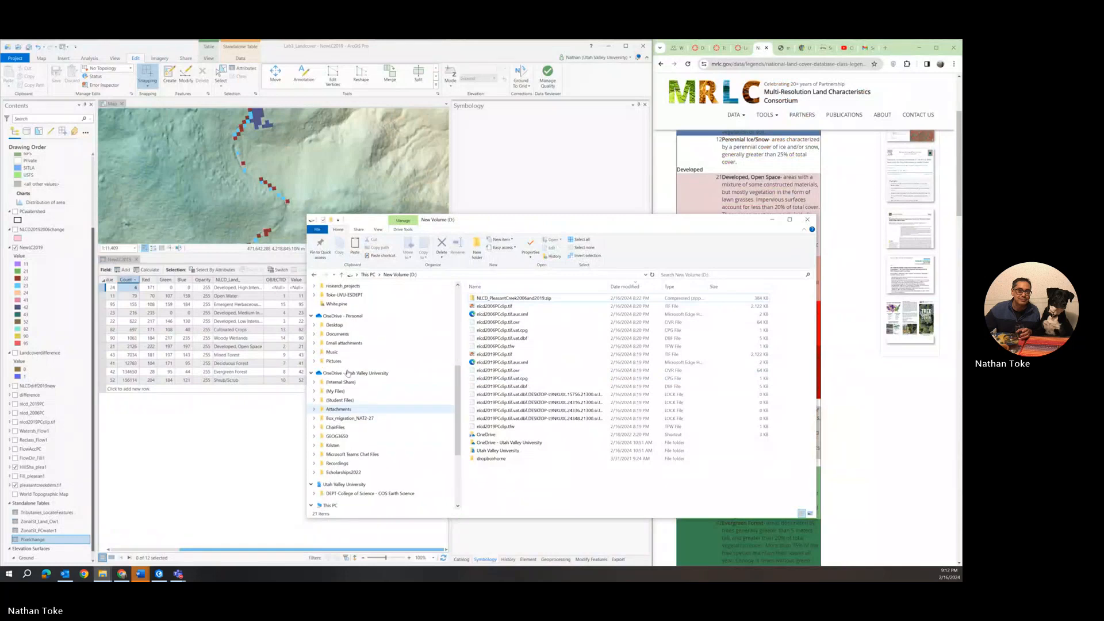
{"action": "scroll", "coordinate": [347, 374], "scroll_direction": "up", "scroll_amount": 5}
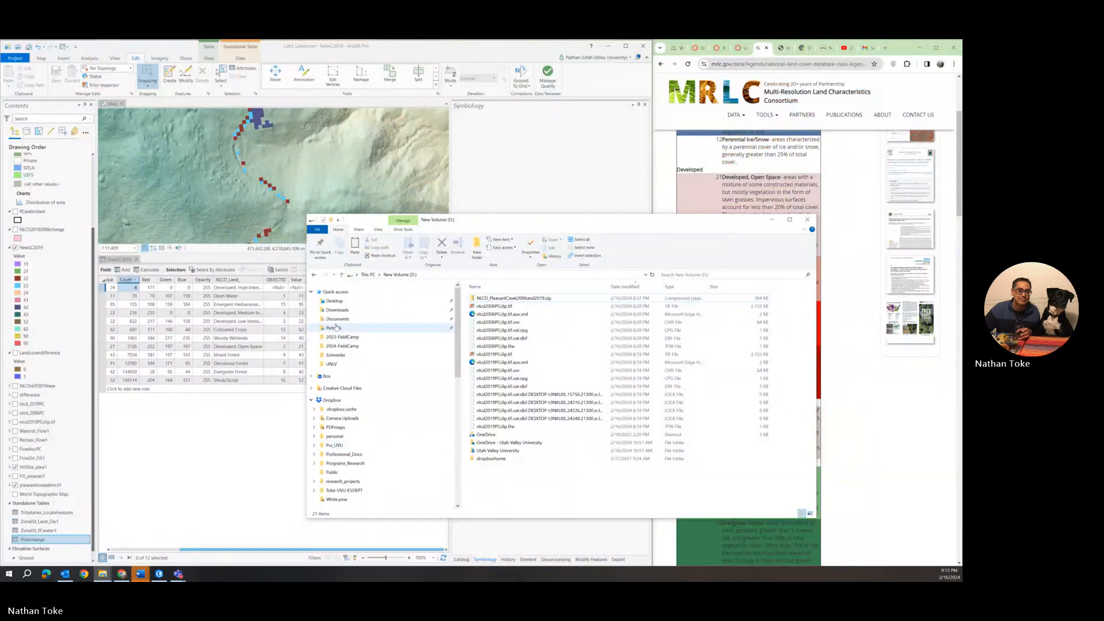
{"action": "left_click", "coordinate": [337, 319]}
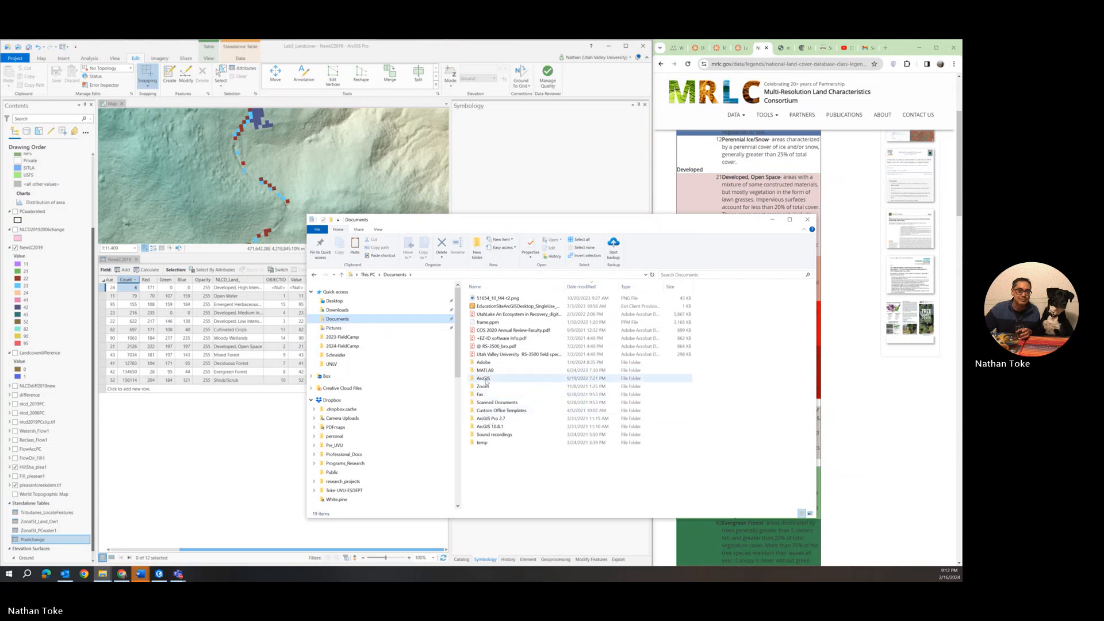
{"action": "double_click", "coordinate": [484, 379]}
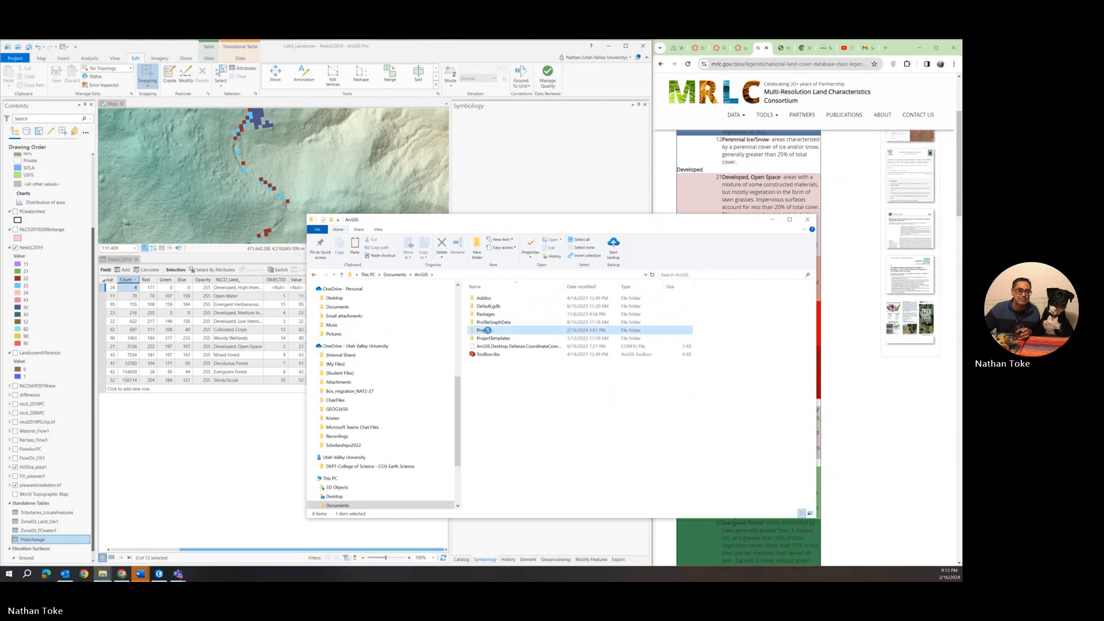
{"action": "double_click", "coordinate": [488, 330]}
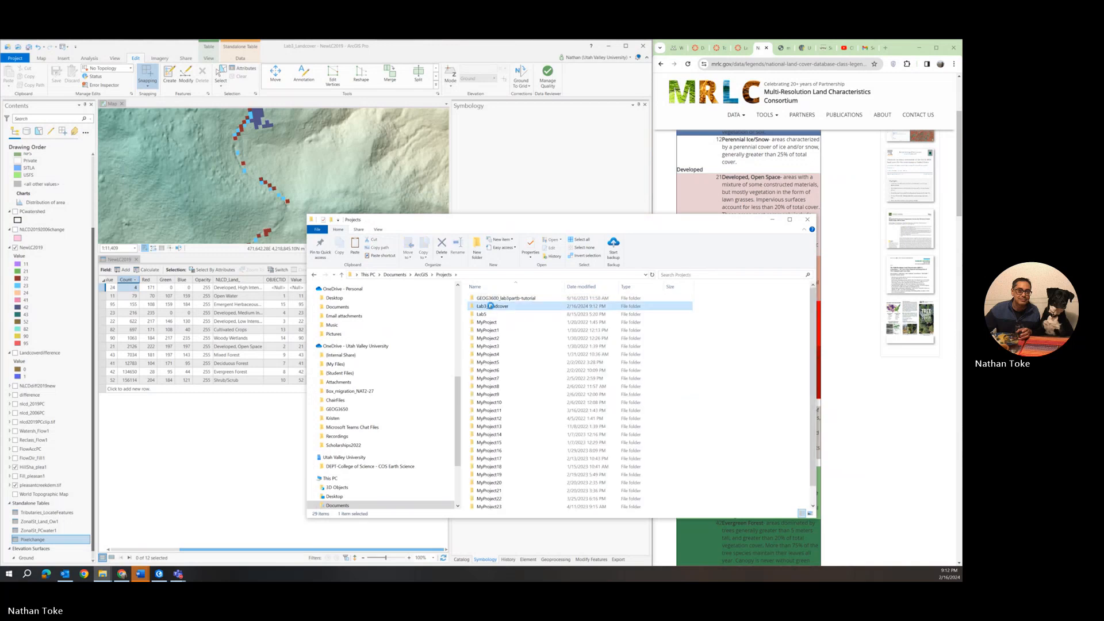
{"action": "double_click", "coordinate": [492, 307]}
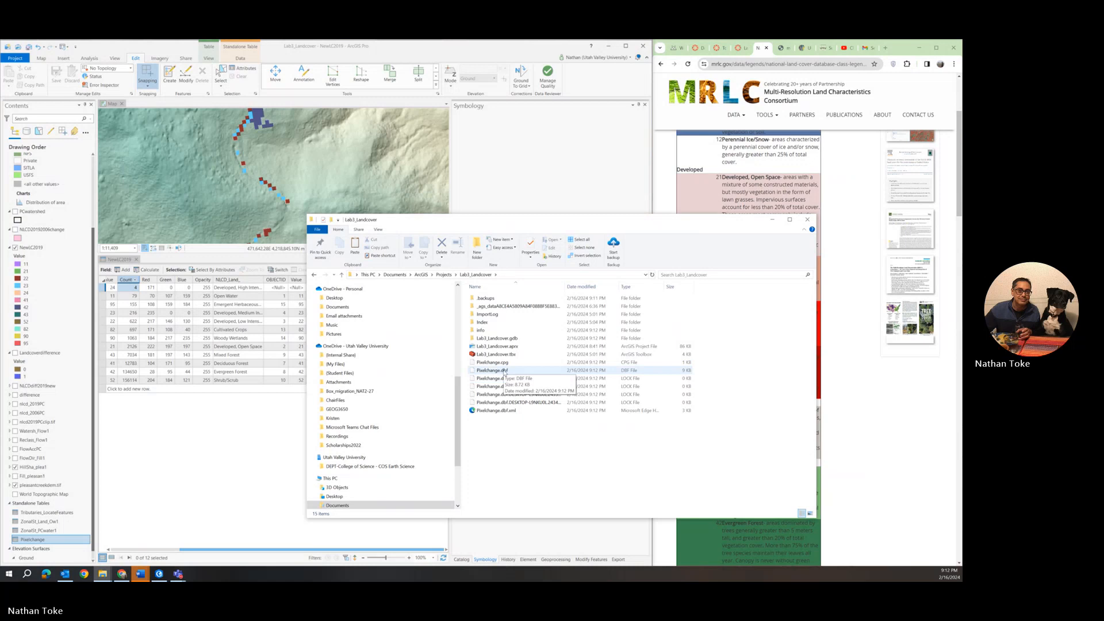
- Switch back to ArcGIS Pro, open the Pixelchange standalone table, and review its columns and the available chart types
{"action": "left_click", "coordinate": [30, 541]}
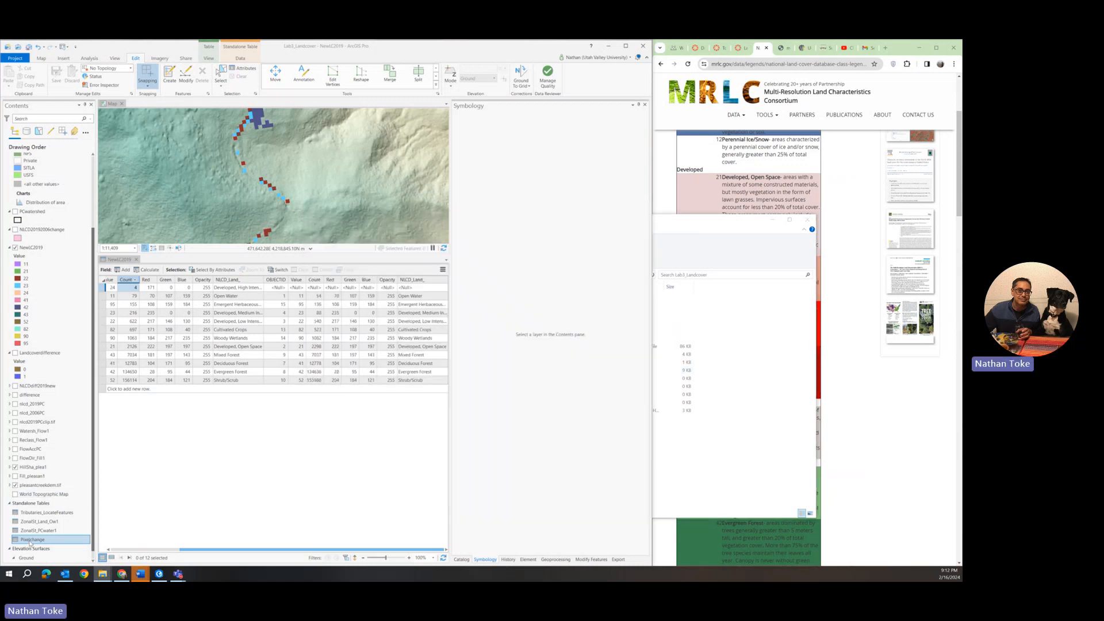
{"action": "right_click", "coordinate": [30, 540]}
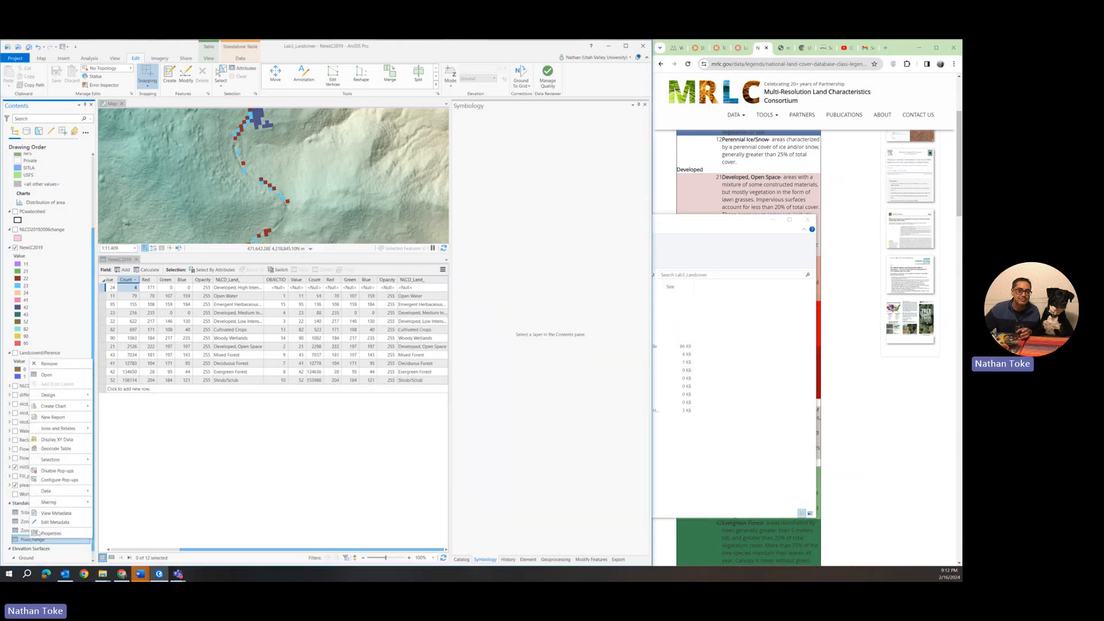
{"action": "left_click", "coordinate": [67, 379]}
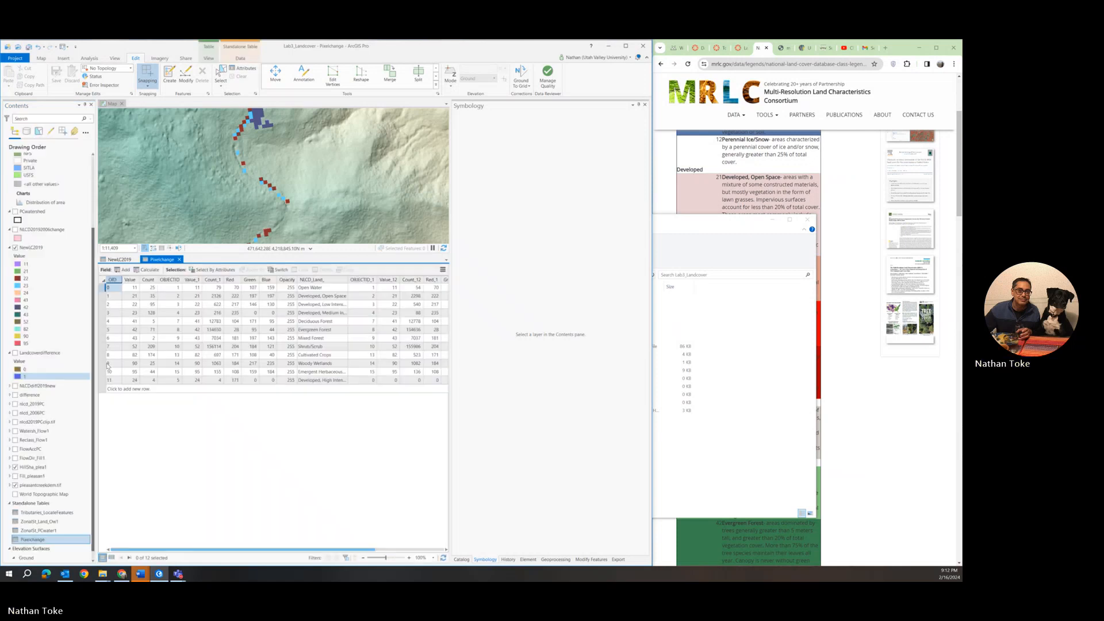
{"action": "left_click_drag", "start_coordinate": [236, 550], "coordinate": [315, 550]}
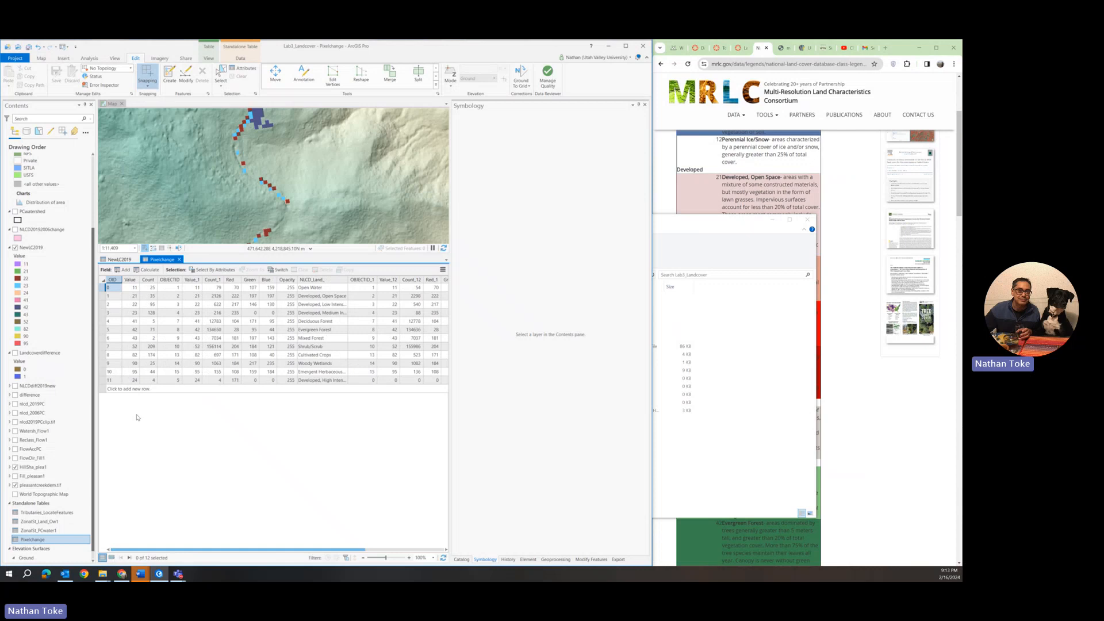
{"action": "right_click", "coordinate": [33, 542]}
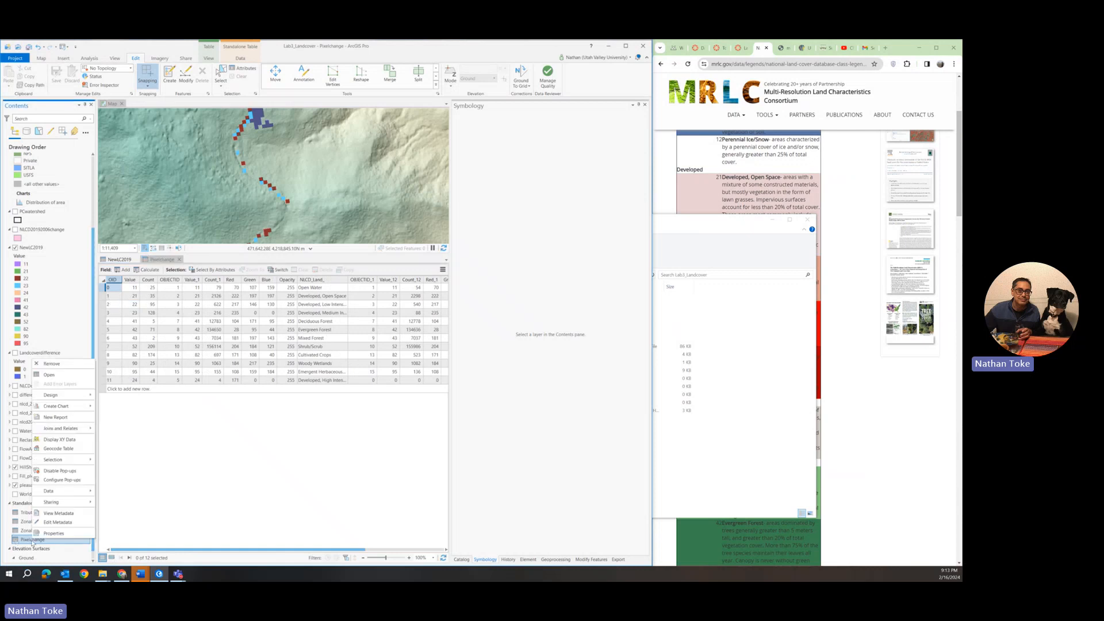
{"action": "mouse_move", "coordinate": [65, 406]}
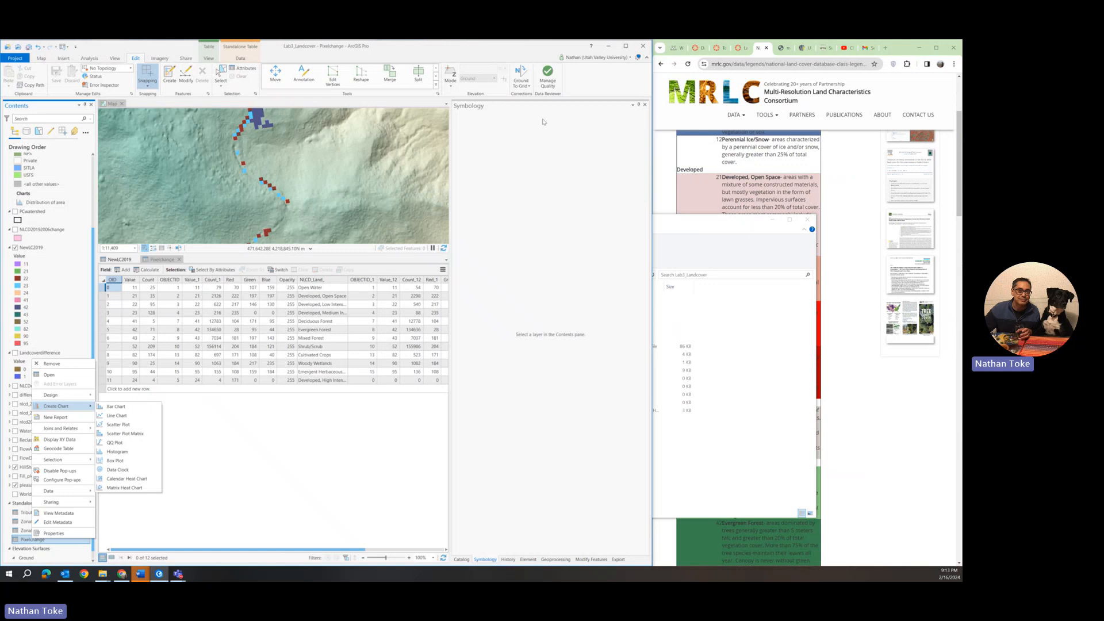
- Close the Symbology pane and open the Raster to Polygon conversion tool with NewLC2019 as the input raster
{"action": "left_click", "coordinate": [645, 105]}
{"action": "left_click", "coordinate": [645, 105]}
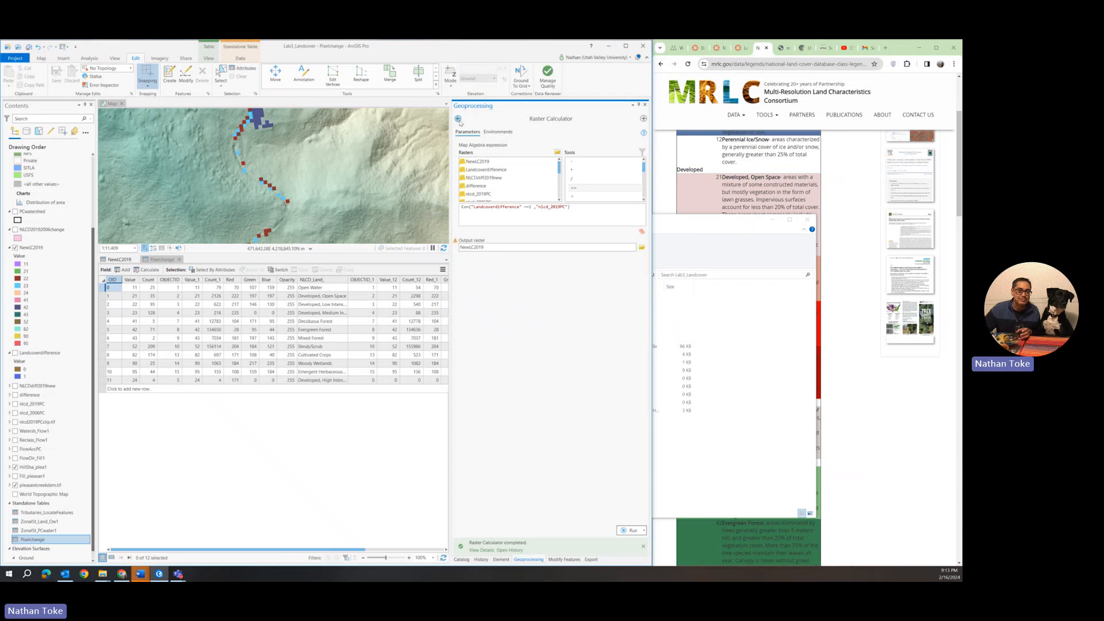
{"action": "left_click", "coordinate": [458, 119]}
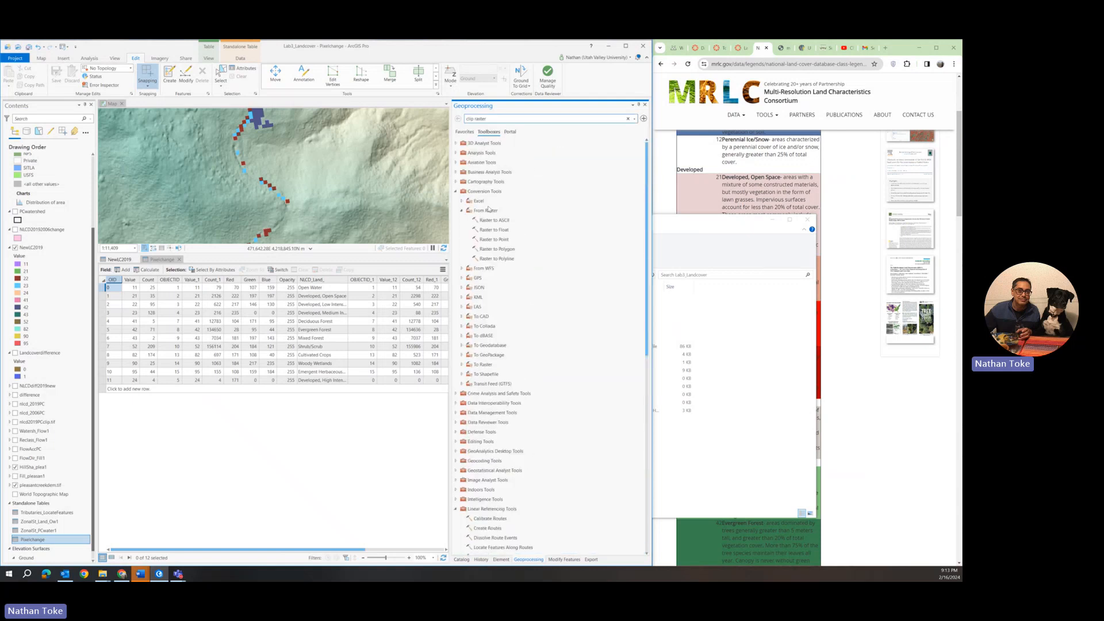
{"action": "left_click", "coordinate": [497, 251]}
{"action": "left_click", "coordinate": [634, 153]}
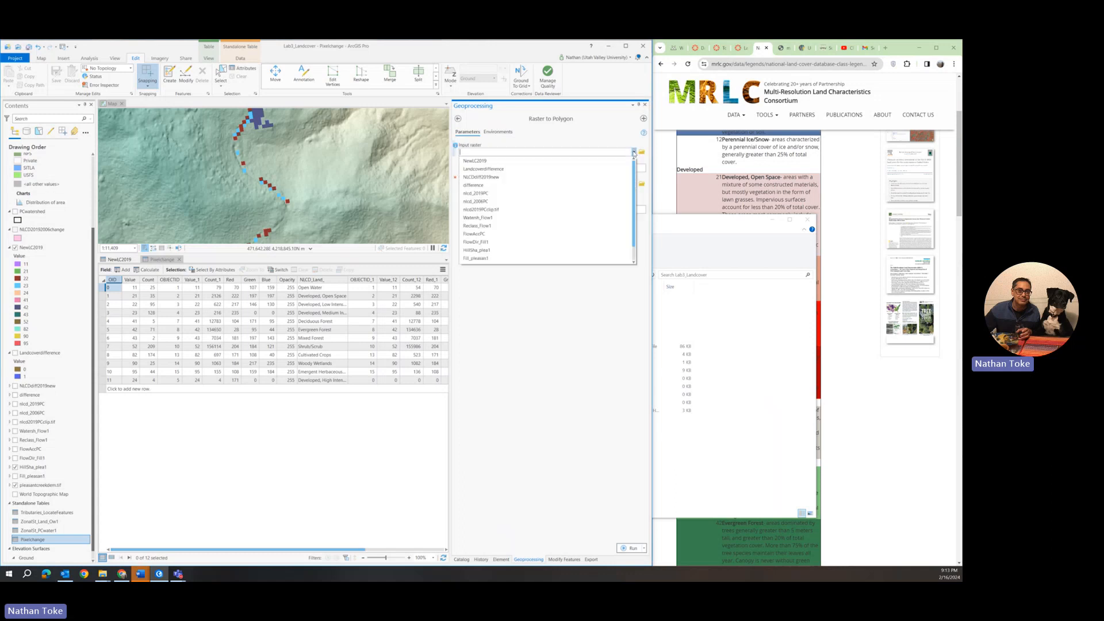
{"action": "left_click", "coordinate": [475, 161]}
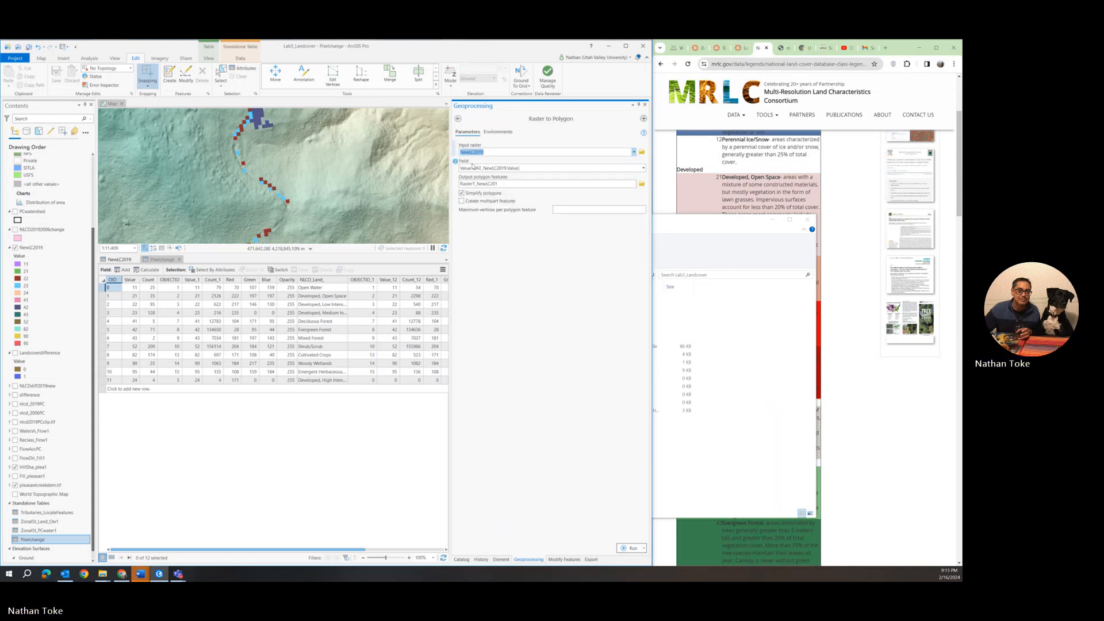
- Enable multipart features for the polygon output, keeping Value as the field, and run the Raster to Polygon conversion
{"action": "left_click", "coordinate": [498, 202]}
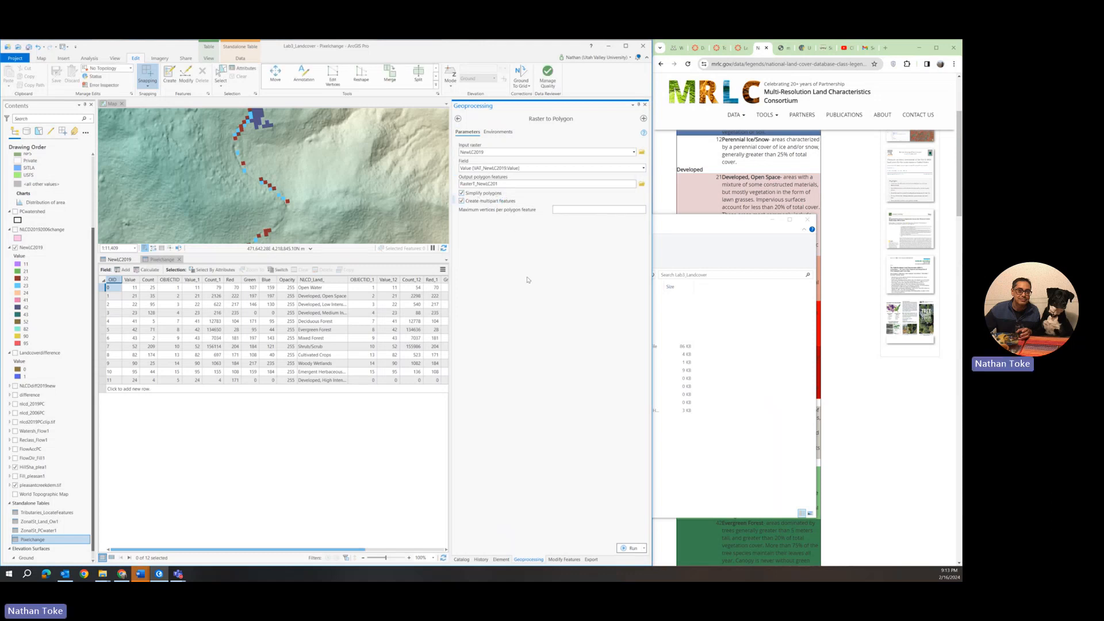
{"action": "left_click", "coordinate": [507, 184]}
{"action": "left_click", "coordinate": [623, 548]}
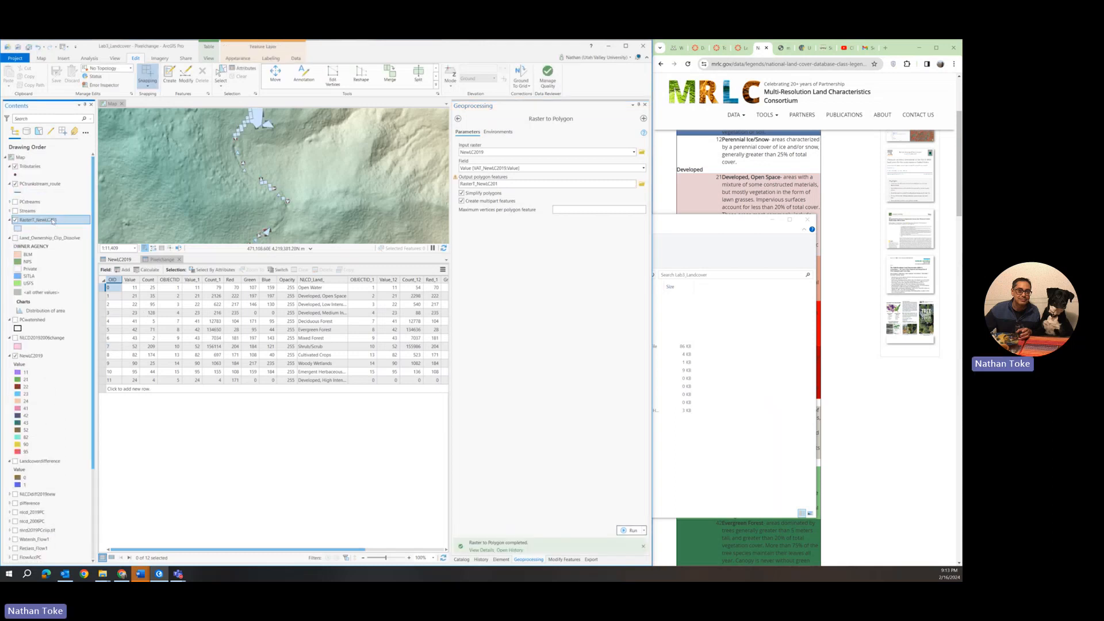
- Examine the converted polygon layer's attribute table and compare its simplified shapes with the raster cells on the map, then close the table
{"action": "right_click", "coordinate": [52, 220]}
{"action": "left_click", "coordinate": [80, 256]}
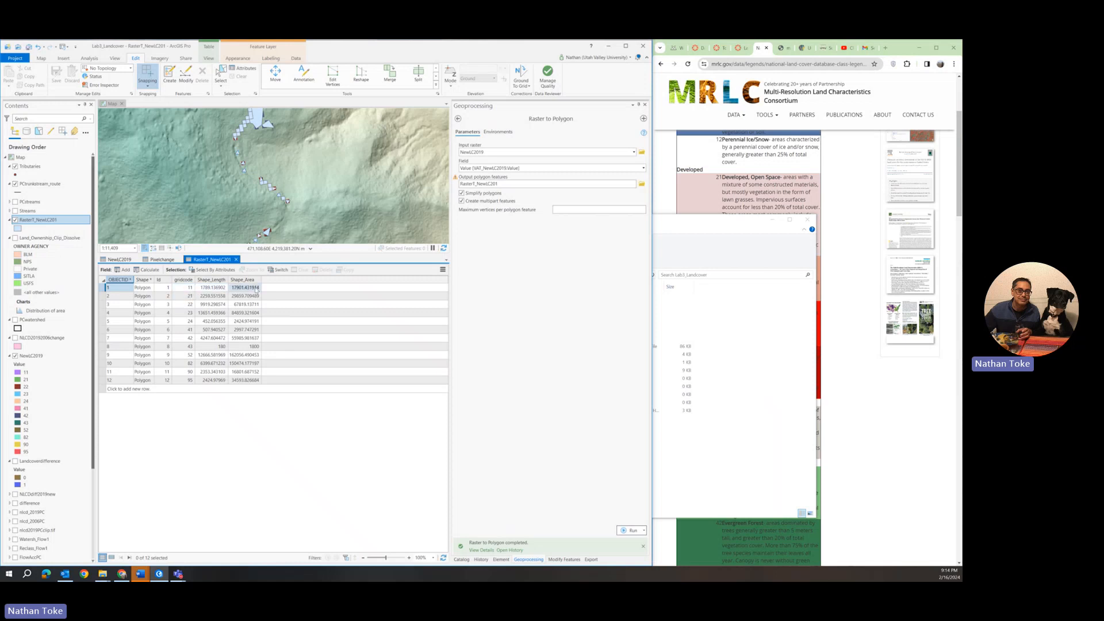
{"action": "scroll", "coordinate": [245, 203], "scroll_direction": "down", "scroll_amount": 3}
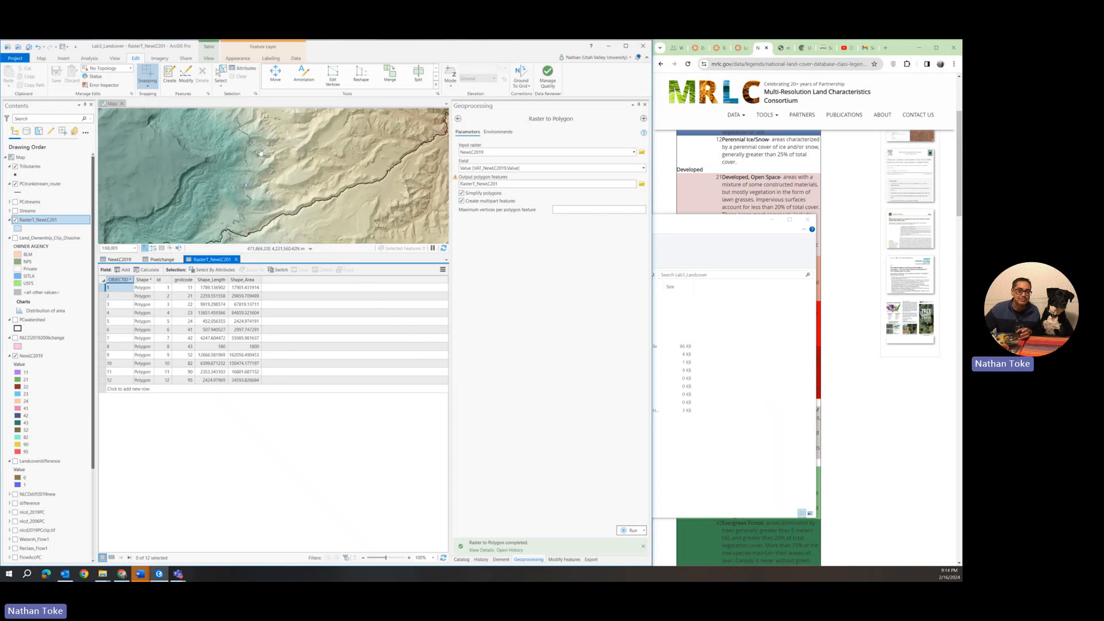
{"action": "scroll", "coordinate": [246, 142], "scroll_direction": "up", "scroll_amount": 5}
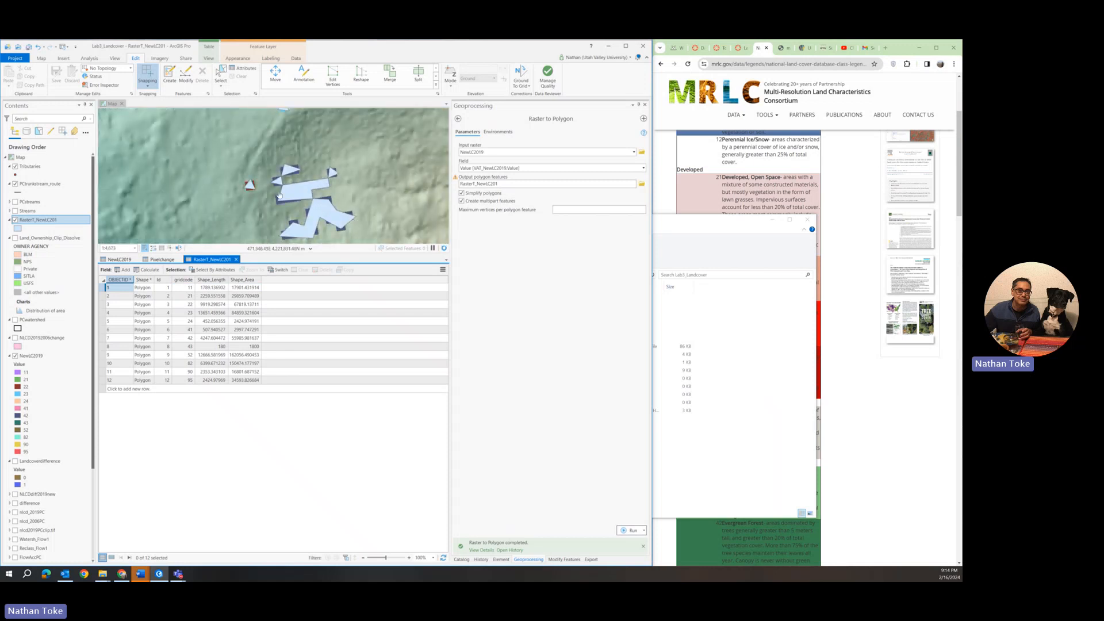
{"action": "scroll", "coordinate": [286, 179], "scroll_direction": "up", "scroll_amount": 3}
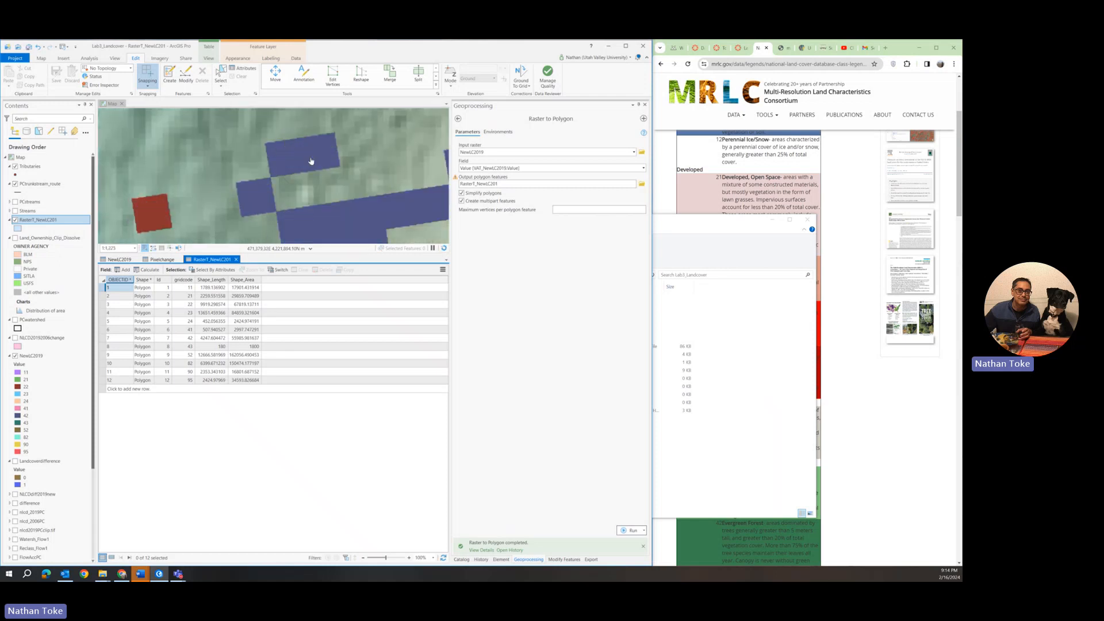
{"action": "scroll", "coordinate": [293, 163], "scroll_direction": "down", "scroll_amount": 5}
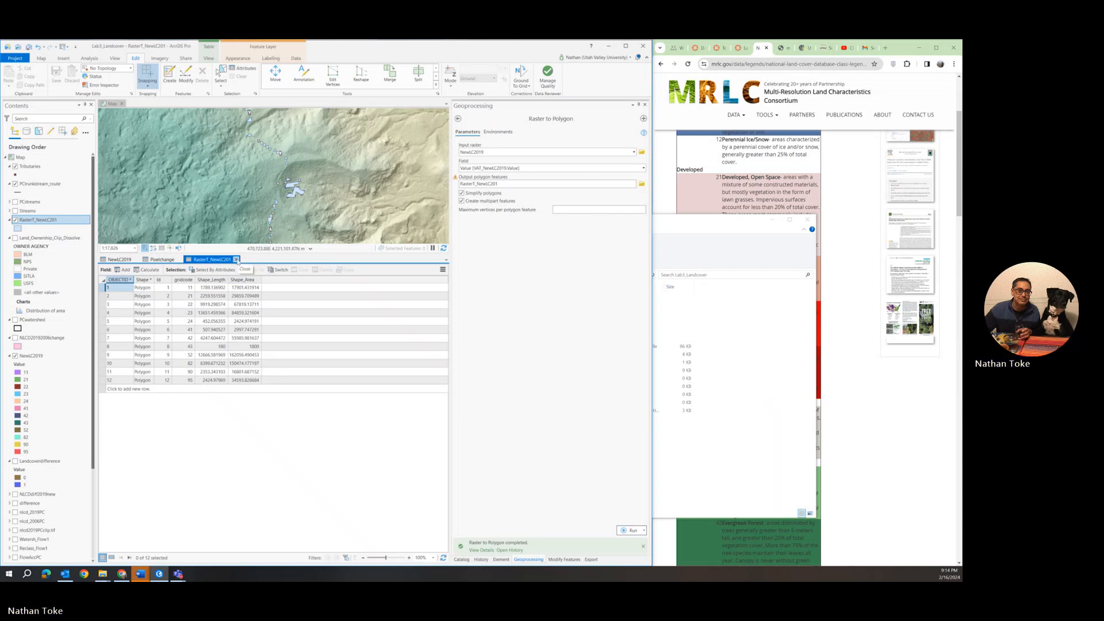
{"action": "left_click", "coordinate": [236, 259]}
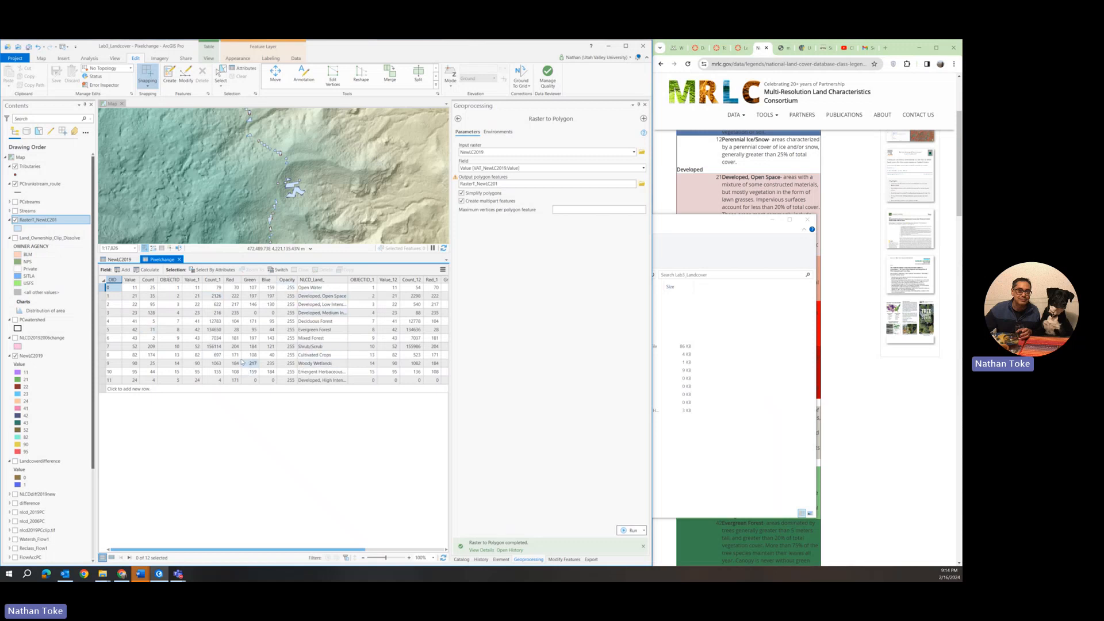
- Show the NLCD 2019–2006 change layer across the whole watershed on the map and review the Pixelchange table's class counts
{"action": "scroll", "coordinate": [291, 191], "scroll_direction": "down", "scroll_amount": 3}
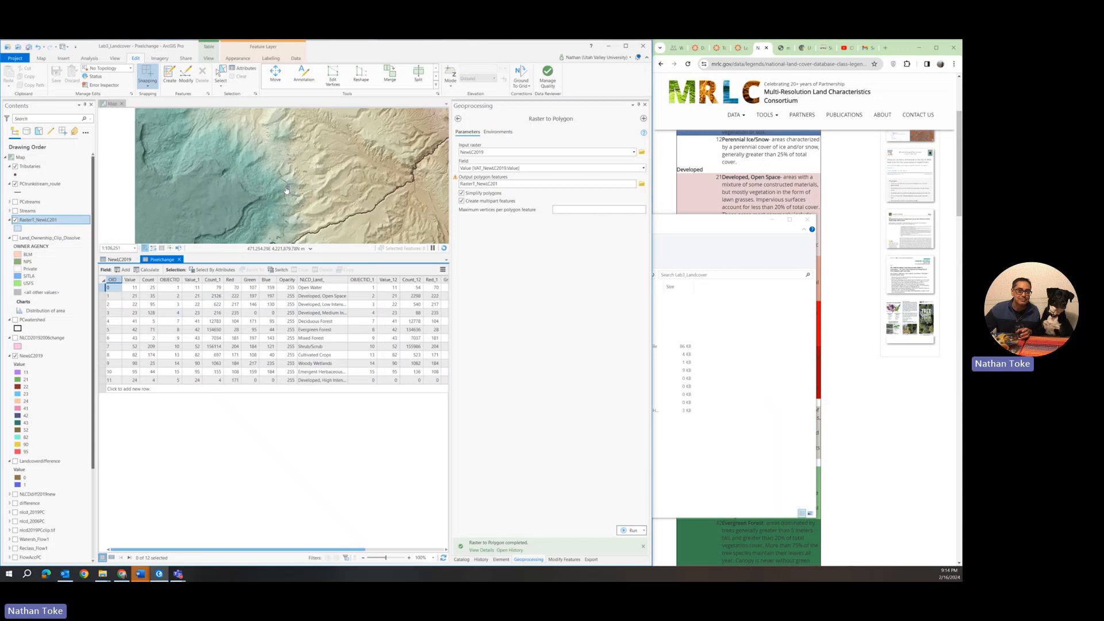
{"action": "scroll", "coordinate": [316, 184], "scroll_direction": "down", "scroll_amount": 4}
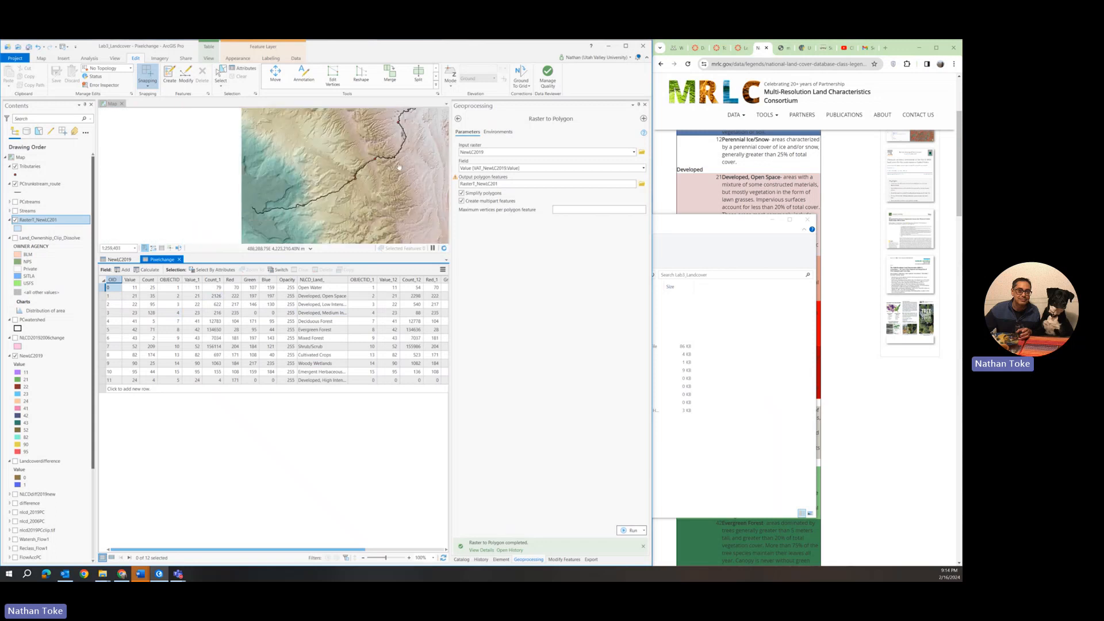
{"action": "left_click_drag", "start_coordinate": [324, 200], "coordinate": [309, 168]}
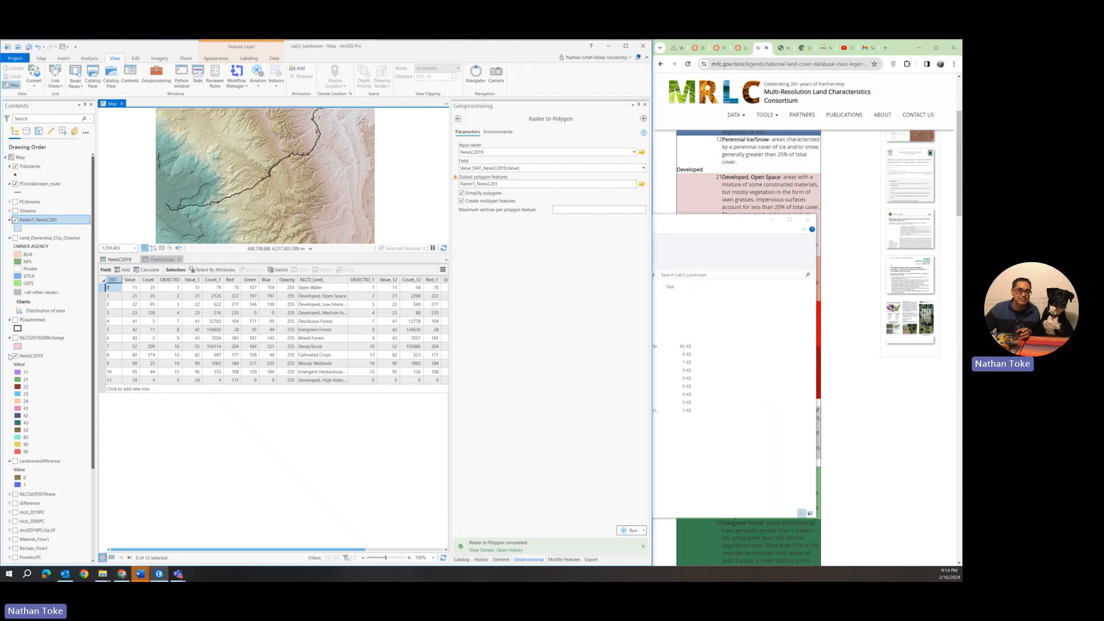
{"action": "left_click", "coordinate": [14, 338]}
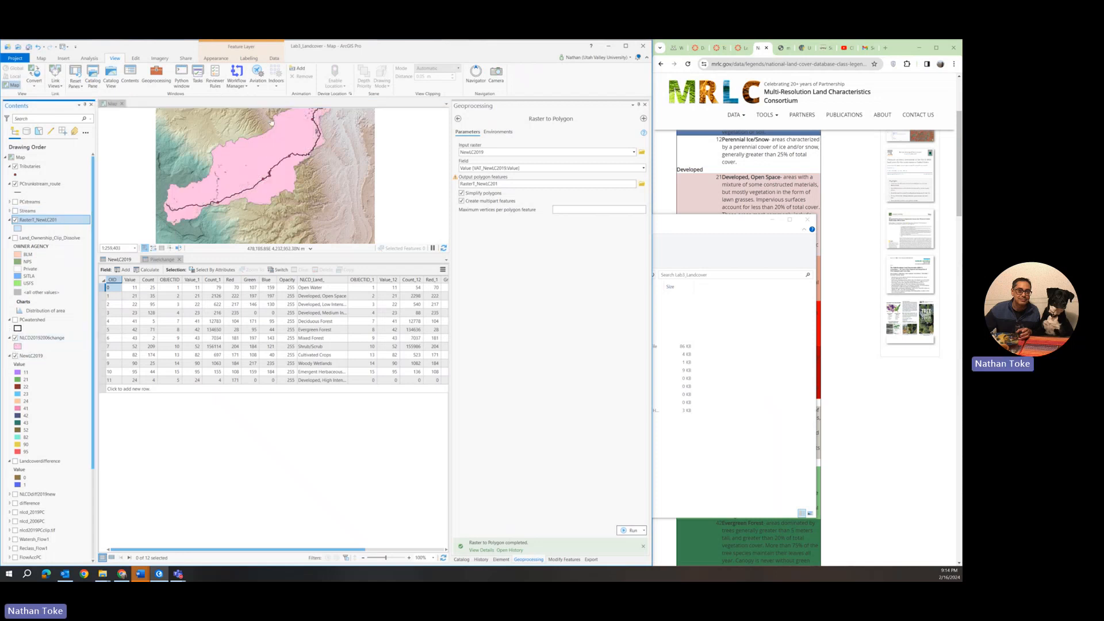
{"action": "left_click", "coordinate": [269, 313]}
{"action": "left_click", "coordinate": [191, 307]}
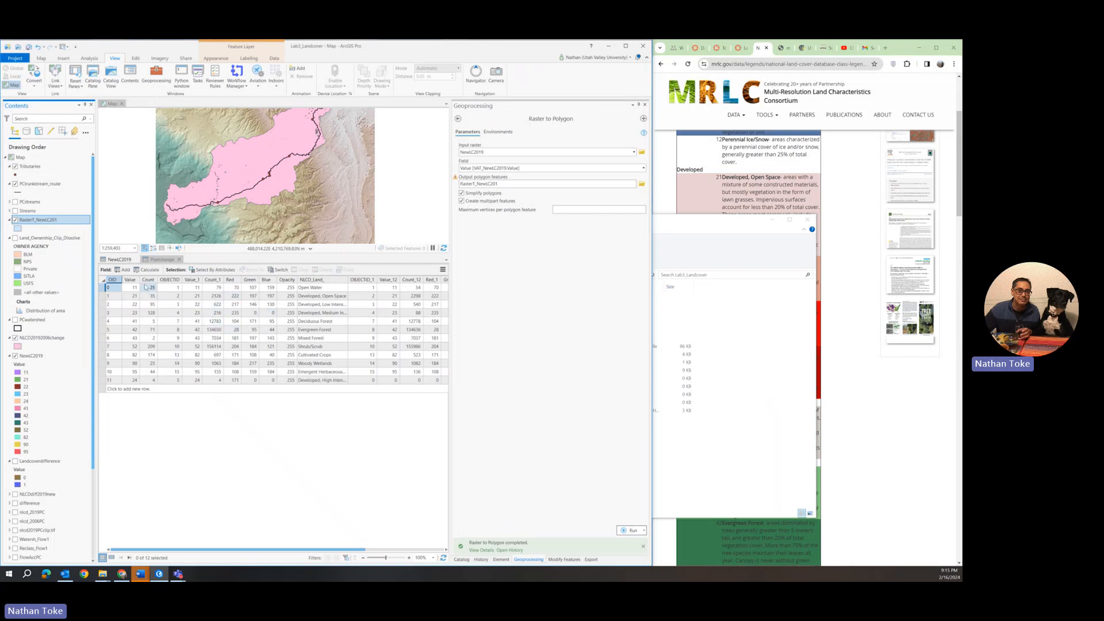